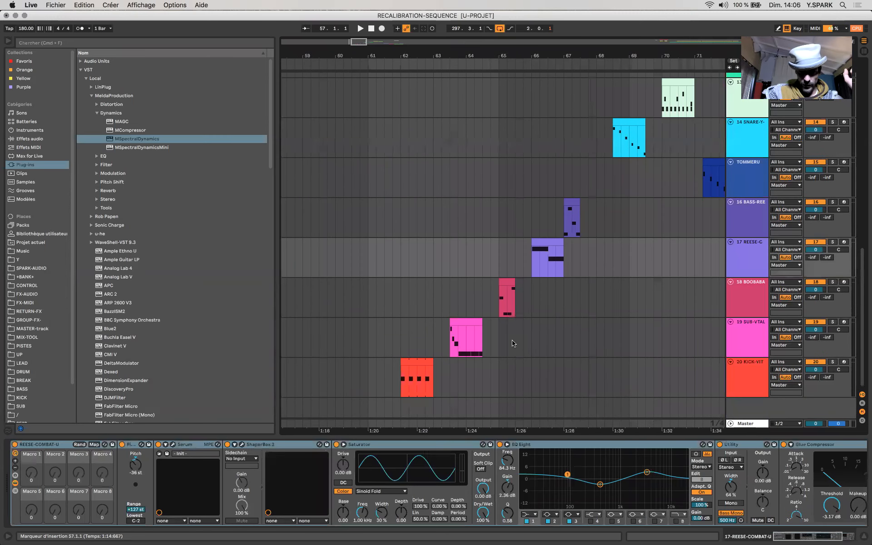
Audition the kick clip at bar 62 and the sub clip on the SUB-VTAL track.
{"action": "scroll", "coordinate": [513, 343], "scroll_direction": "right", "scroll_amount": 3}
{"action": "left_click", "coordinate": [363, 361]}
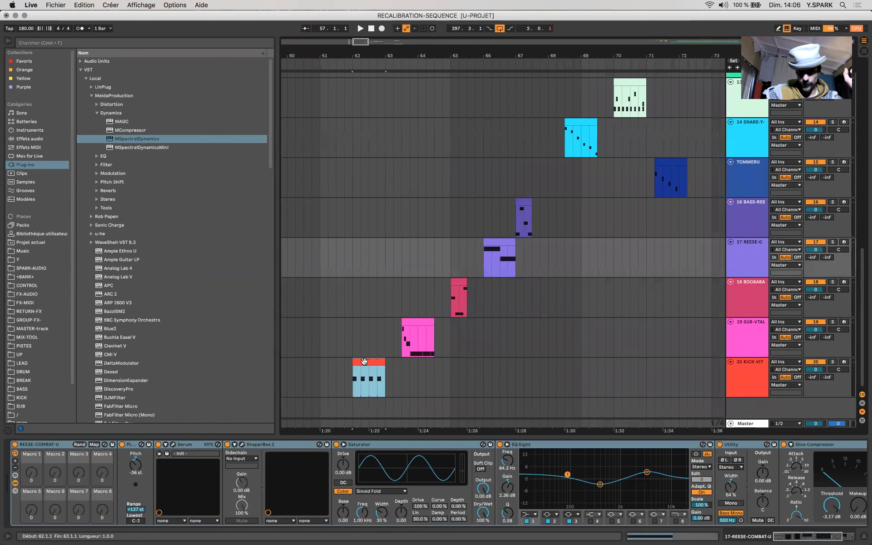
{"action": "key", "text": "space"}
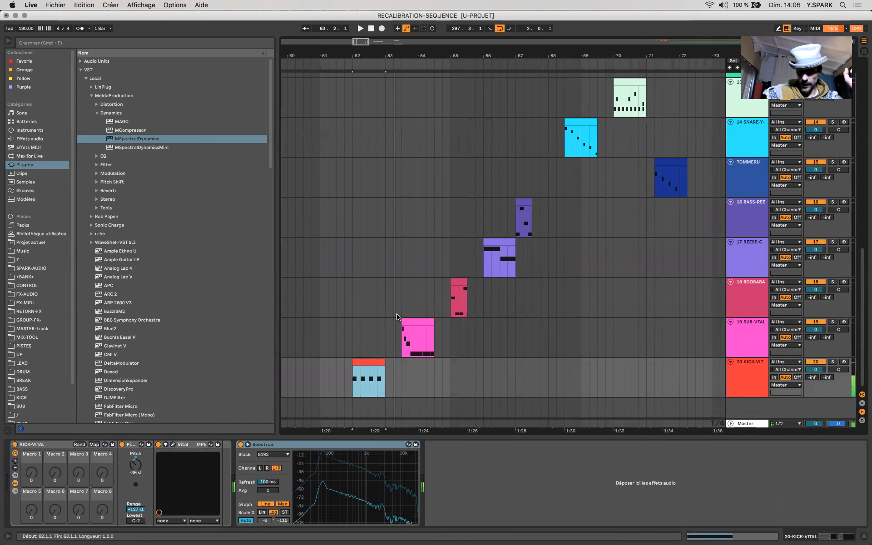
{"action": "left_click", "coordinate": [406, 321]}
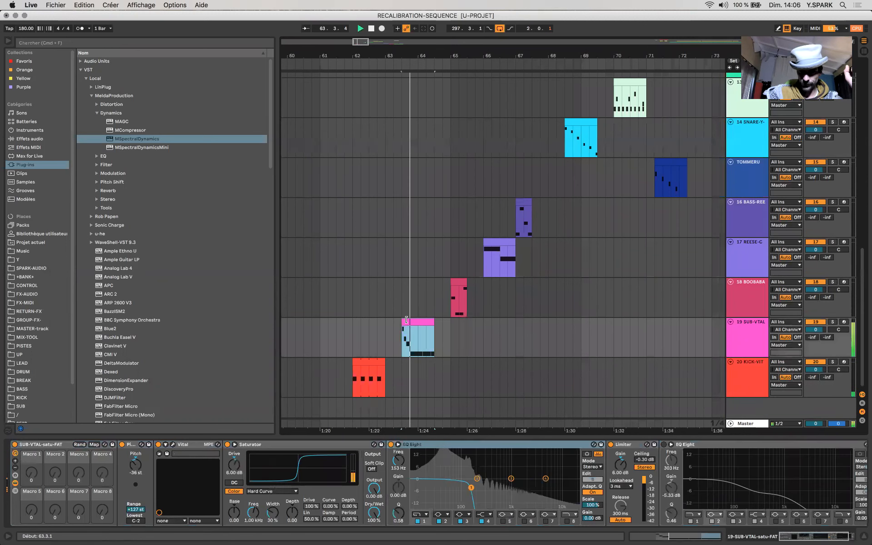
Audition the BOOBABASS clip at bar 65 and the REESE-COMBAT clip at bar 66.
{"action": "left_click", "coordinate": [457, 282]}
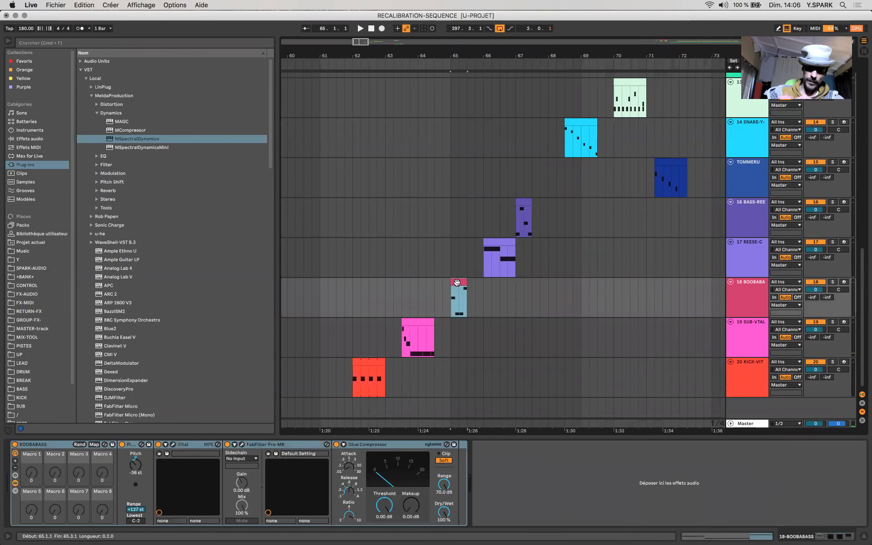
{"action": "key", "text": "space"}
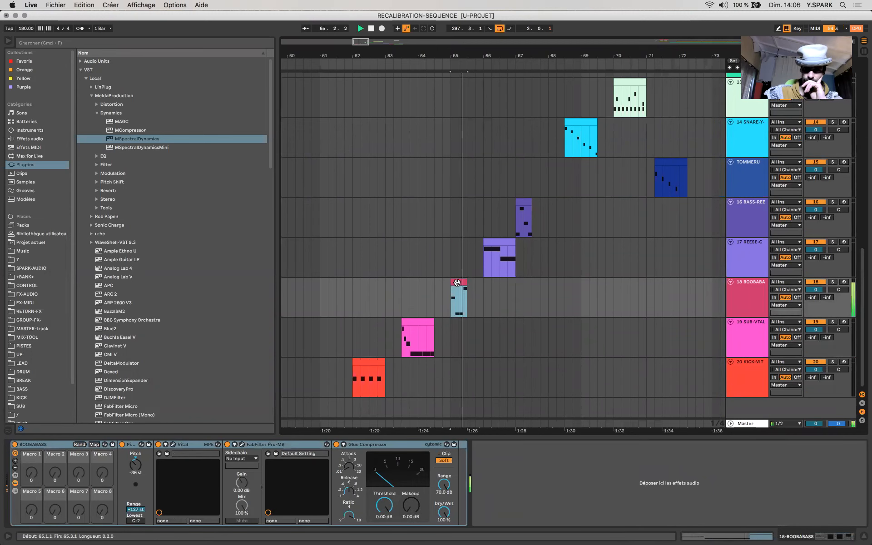
{"action": "key", "text": "space"}
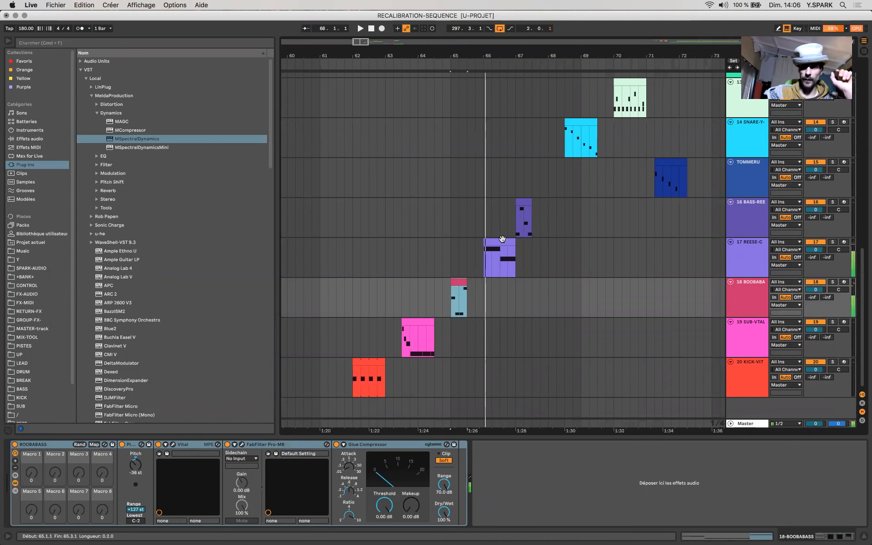
{"action": "left_click", "coordinate": [503, 240]}
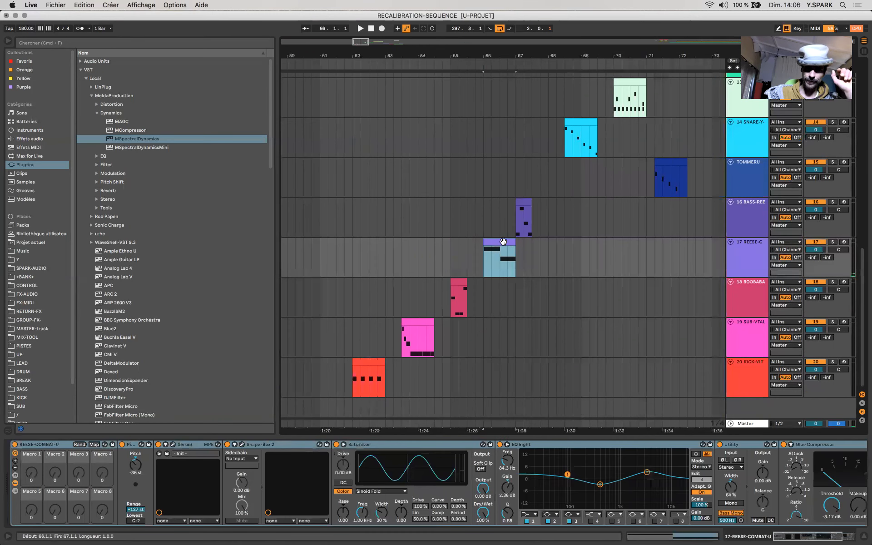
{"action": "key", "text": "space"}
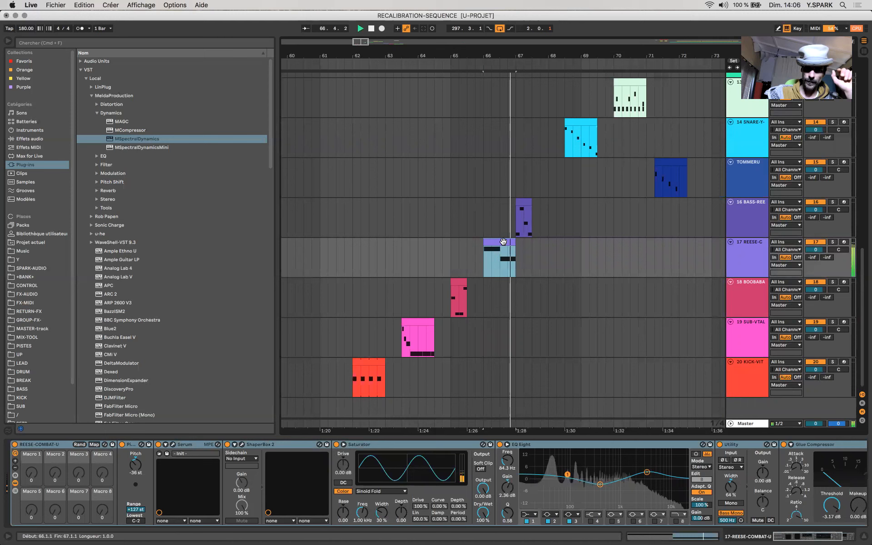
{"action": "key", "text": "space"}
Move the BASS-REESY clip to start at 67.3.1 and play it.
{"action": "left_click", "coordinate": [524, 199]}
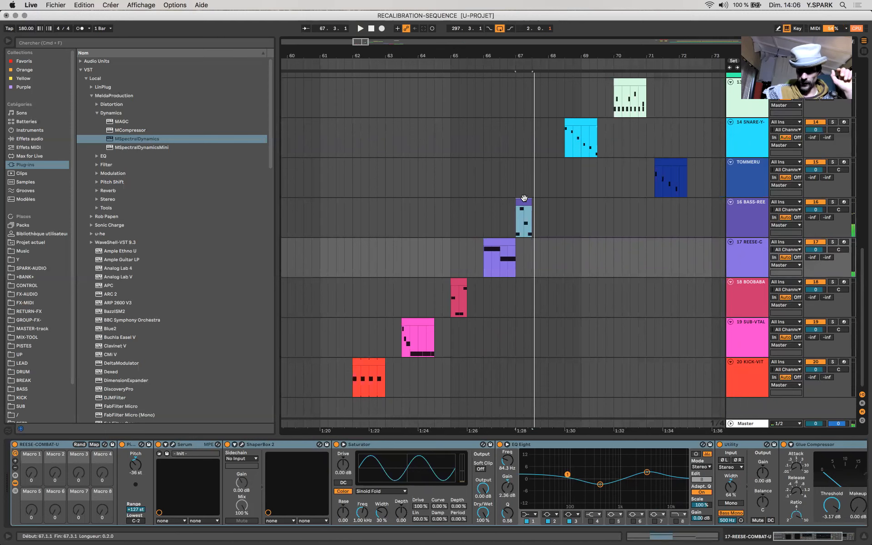
{"action": "left_click_drag", "start_coordinate": [539, 203], "coordinate": [538, 203]}
{"action": "key", "text": "space"}
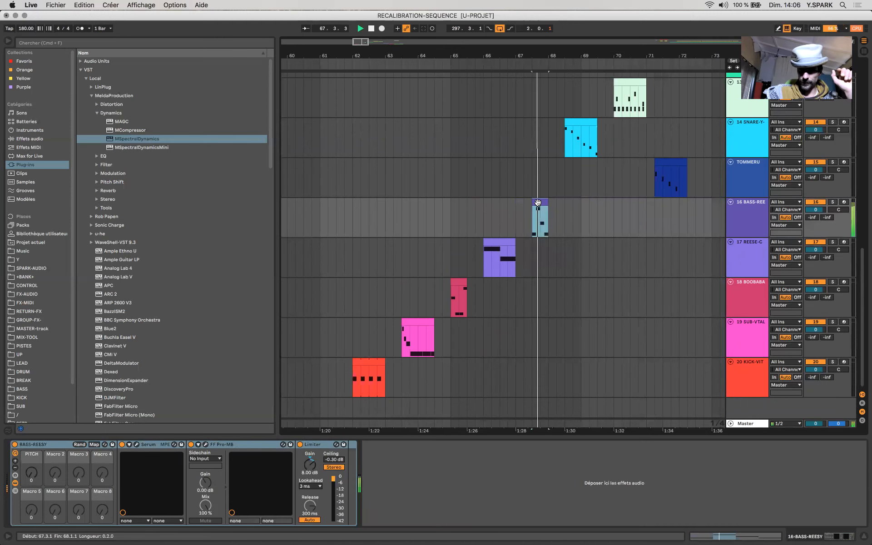
Audition the cyan snare clip and the pale green hi-hats clip on tracks 14 and 13.
{"action": "scroll", "coordinate": [460, 123], "scroll_direction": "right", "scroll_amount": 5}
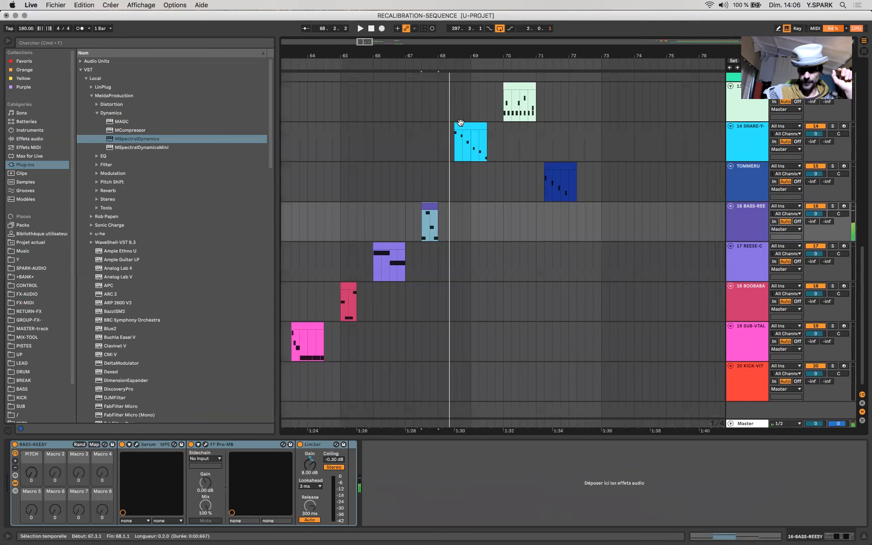
{"action": "left_click", "coordinate": [460, 122]}
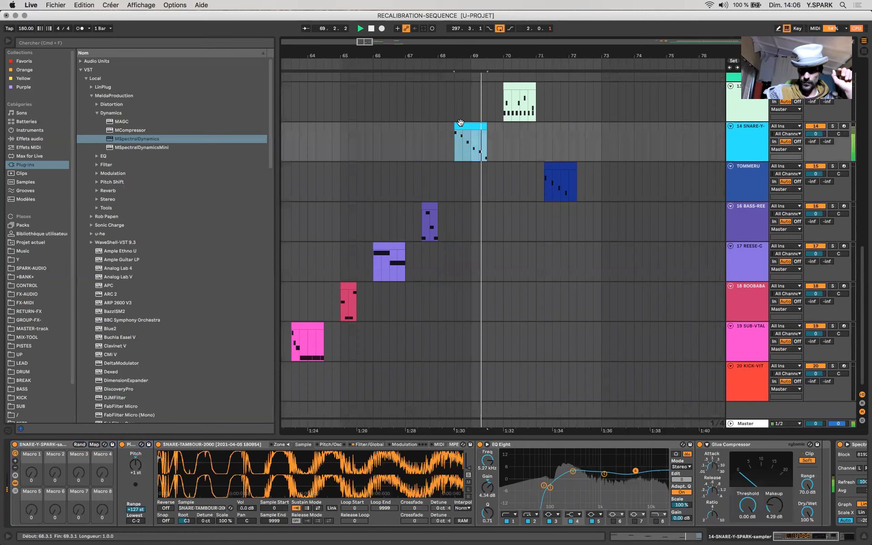
{"action": "scroll", "coordinate": [500, 136], "scroll_direction": "up", "scroll_amount": 3}
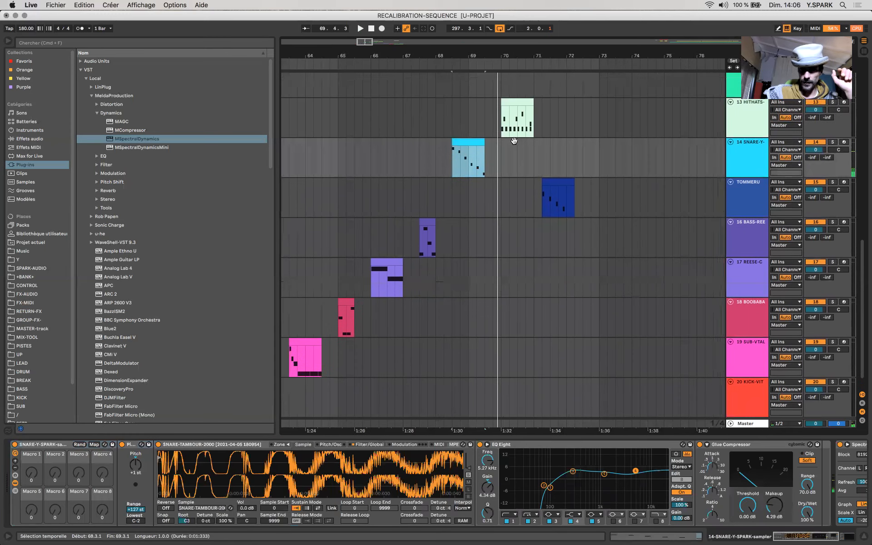
{"action": "left_click", "coordinate": [514, 140]}
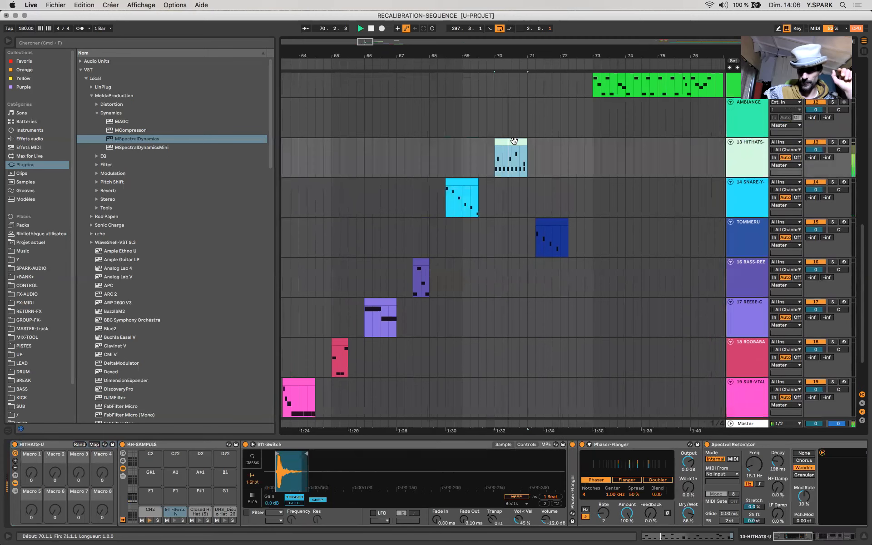
Audition the dark blue TOMMERU clip near bar 71.
{"action": "left_click", "coordinate": [552, 228]}
{"action": "left_click", "coordinate": [551, 220]}
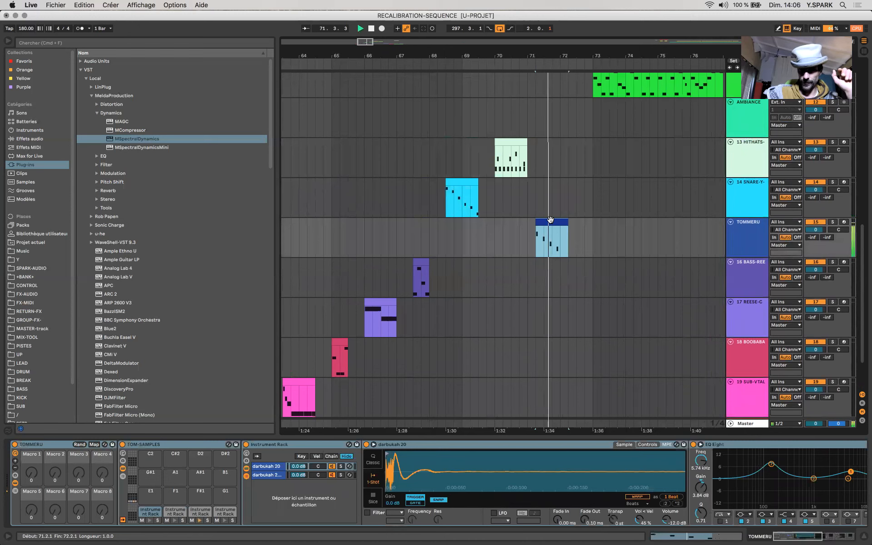
{"action": "key", "text": "space"}
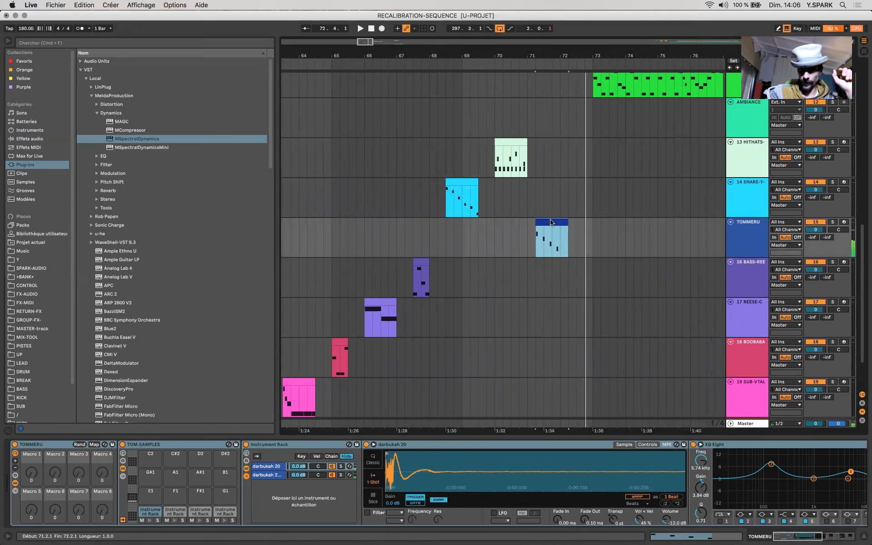
Open the notes of the LEAD-U-ROBOT clip at bar 73 in the piano roll.
{"action": "scroll", "coordinate": [551, 221], "scroll_direction": "up", "scroll_amount": 5}
{"action": "scroll", "coordinate": [551, 221], "scroll_direction": "right", "scroll_amount": 5}
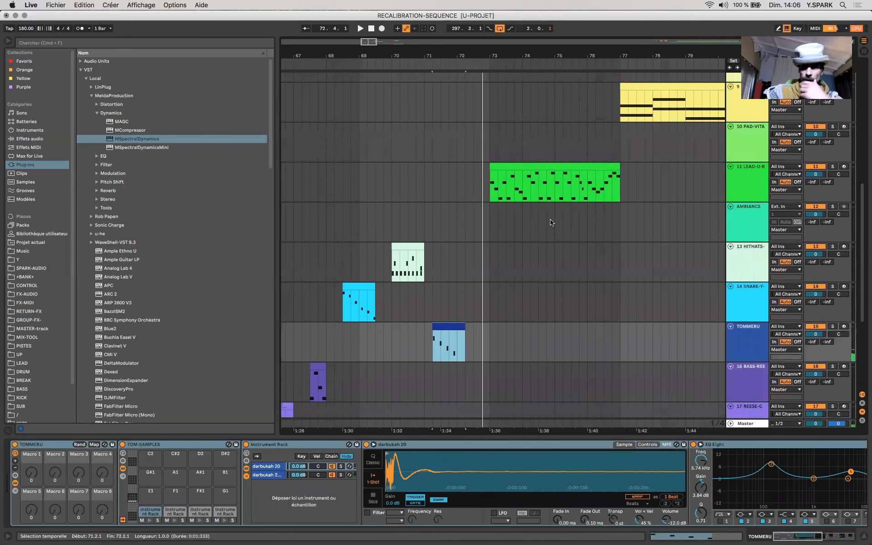
{"action": "left_click", "coordinate": [514, 170]}
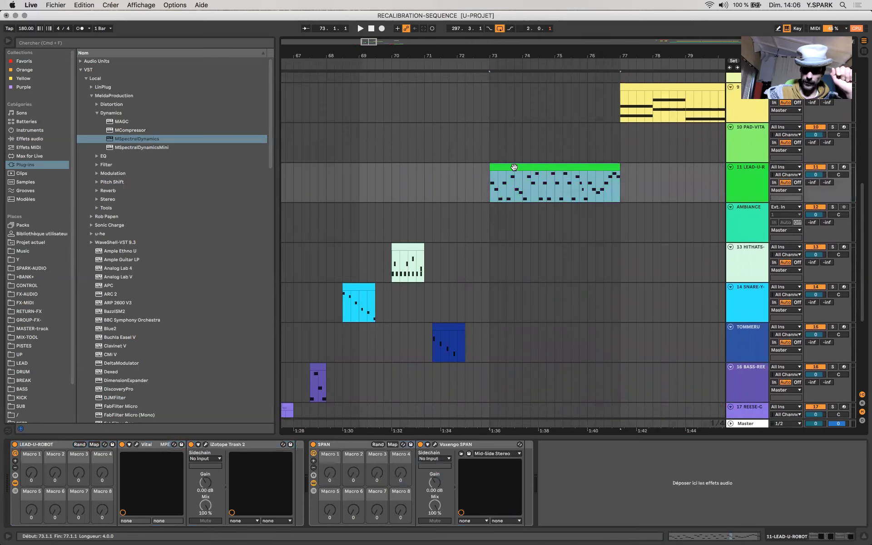
{"action": "left_click", "coordinate": [400, 247]}
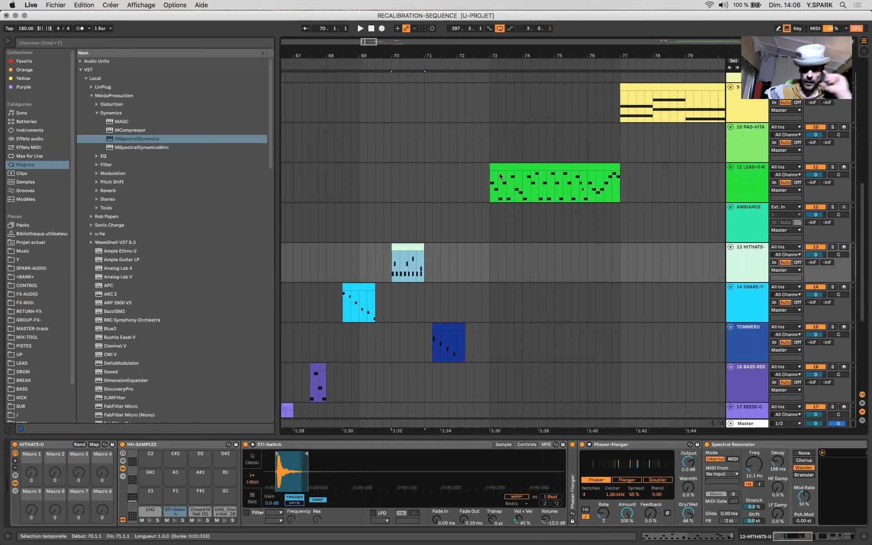
{"action": "left_click", "coordinate": [545, 165]}
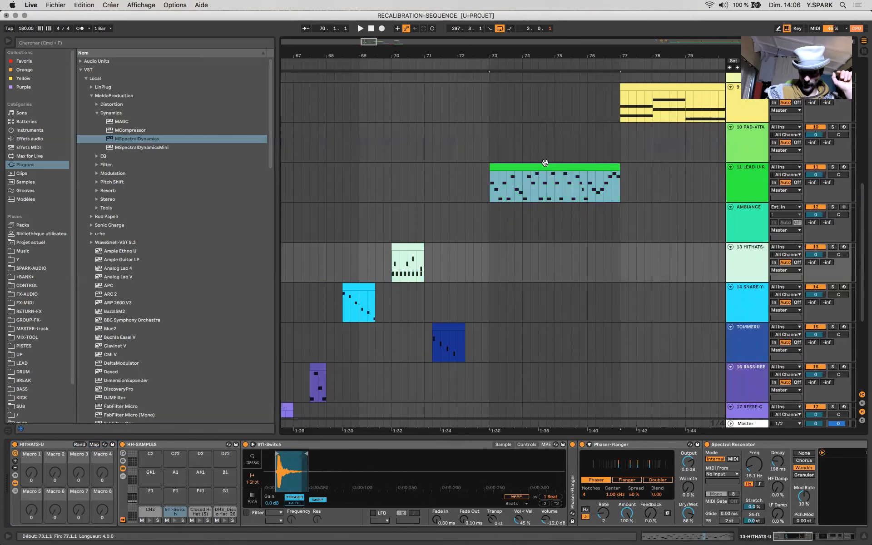
{"action": "double_click", "coordinate": [546, 166]}
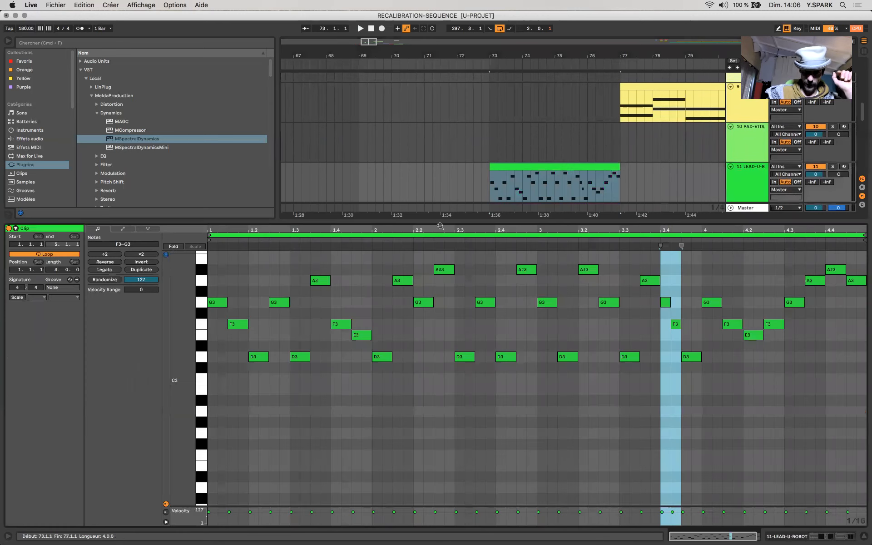
Select the notes from 2.2.1 to 2.2.4 in the lead clip, and play the clip from bar 73.
{"action": "left_click_drag", "start_coordinate": [506, 174], "coordinate": [433, 156]}
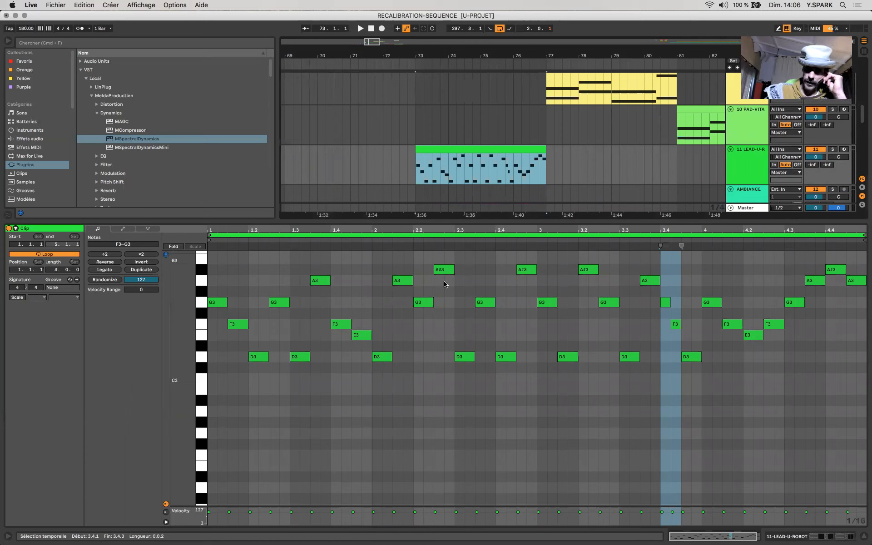
{"action": "left_click_drag", "start_coordinate": [443, 284], "coordinate": [414, 283]}
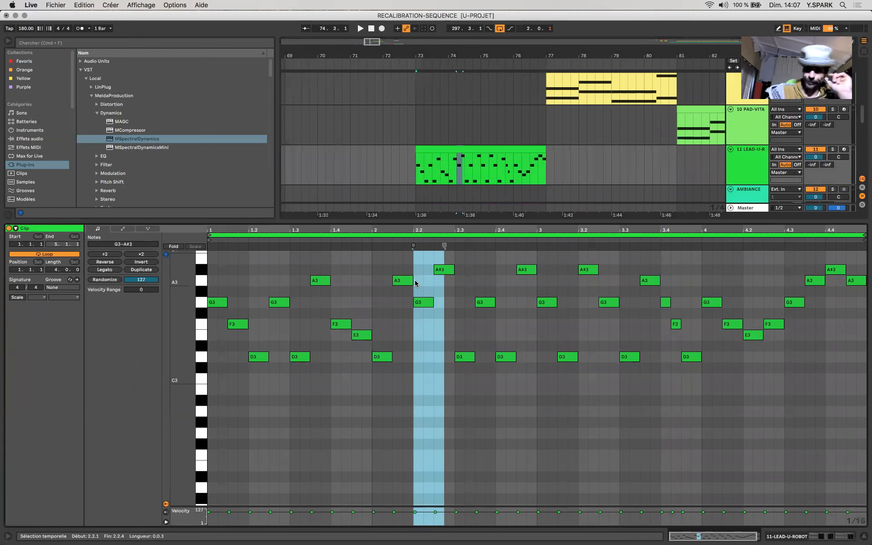
{"action": "left_click", "coordinate": [427, 151]}
{"action": "key", "text": "space"}
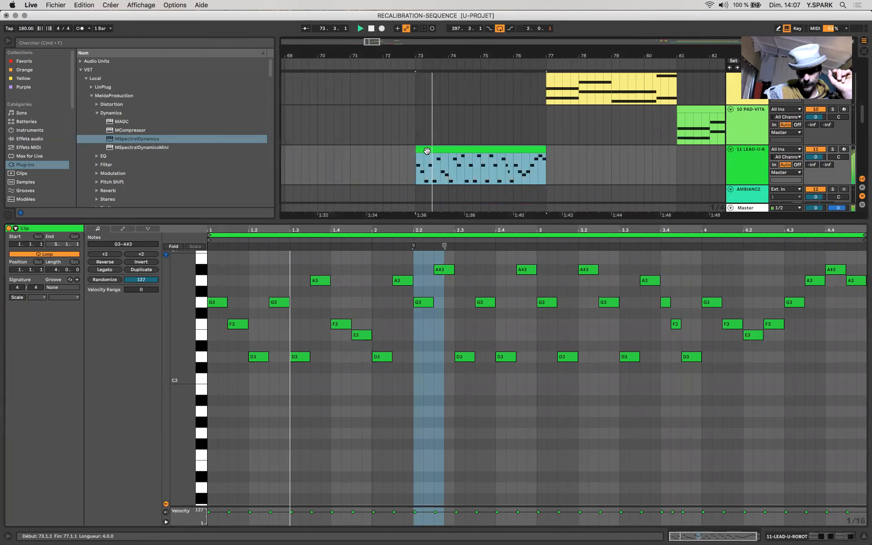
Open the yellow PAD-OLD clip at bar 77 and play through both pad clips.
{"action": "scroll", "coordinate": [427, 151], "scroll_direction": "right", "scroll_amount": 8}
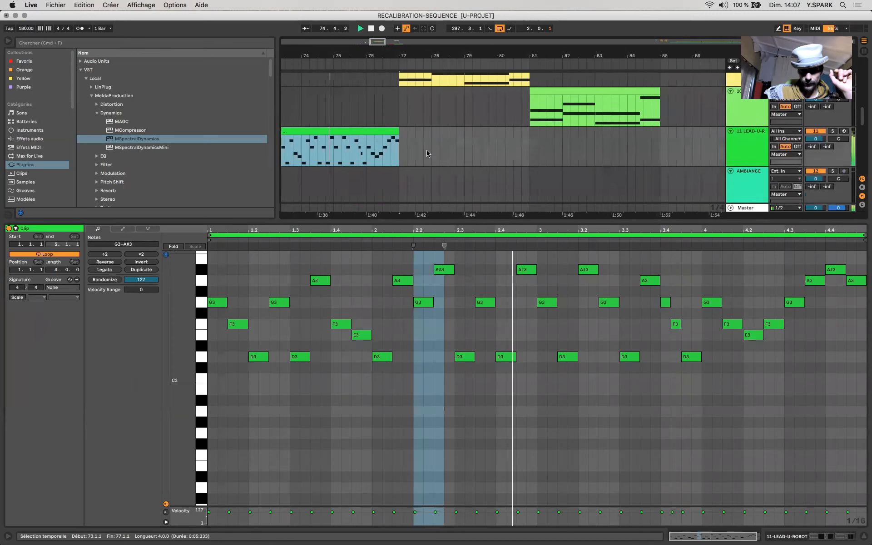
{"action": "scroll", "coordinate": [427, 151], "scroll_direction": "up", "scroll_amount": 2}
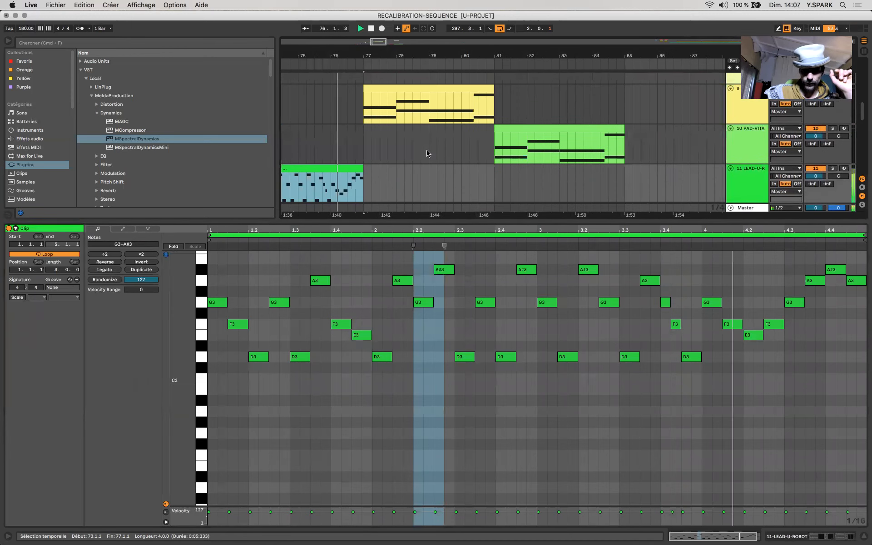
{"action": "scroll", "coordinate": [428, 154], "scroll_direction": "up", "scroll_amount": 2}
{"action": "scroll", "coordinate": [427, 153], "scroll_direction": "left", "scroll_amount": 1}
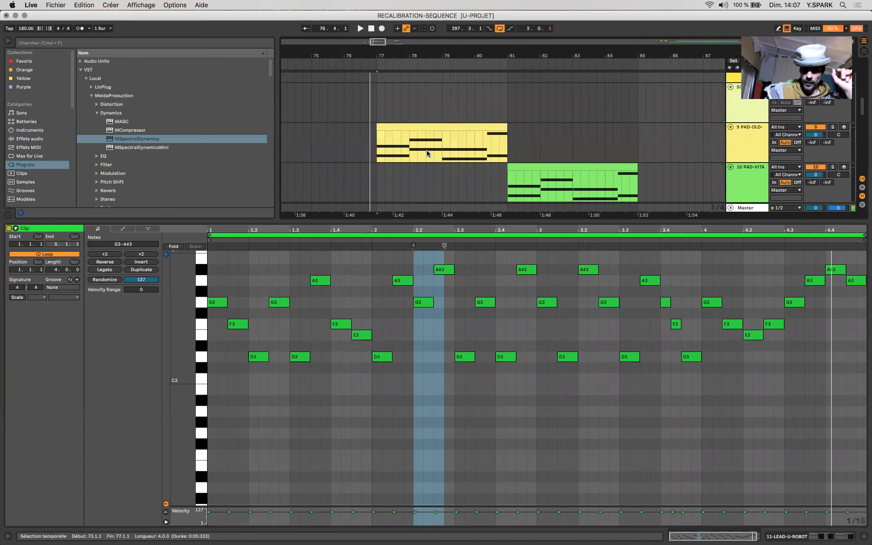
{"action": "left_click", "coordinate": [404, 123]}
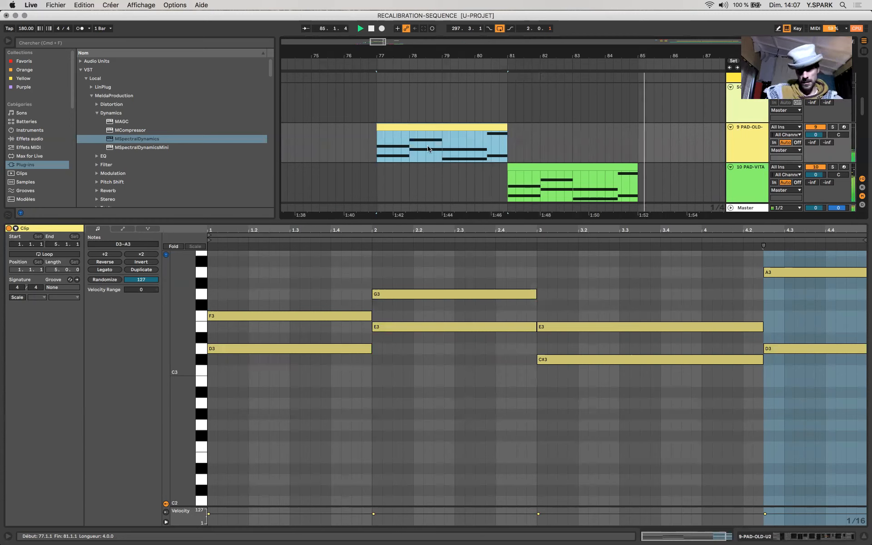
Hide the clip view and select bars 85 to 102 over the MELO-BASS clips on tracks 16 to 19.
{"action": "scroll", "coordinate": [427, 149], "scroll_direction": "down", "scroll_amount": 5}
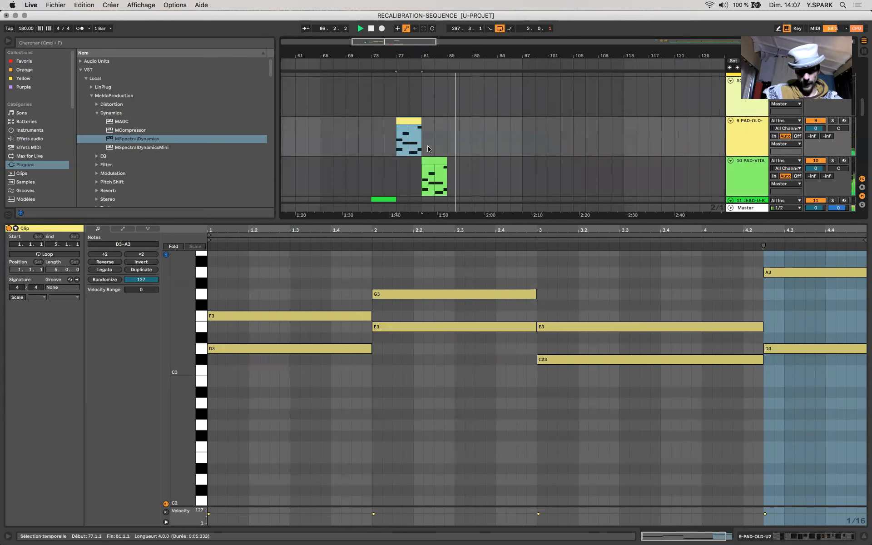
{"action": "scroll", "coordinate": [428, 148], "scroll_direction": "down", "scroll_amount": 10}
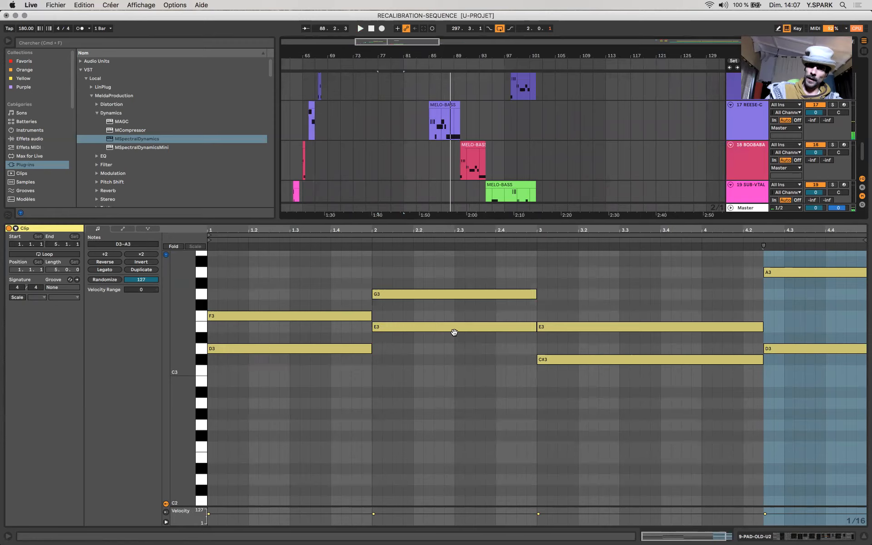
{"action": "key", "text": "alt+super+l"}
{"action": "left_click_drag", "start_coordinate": [478, 352], "coordinate": [430, 342]}
{"action": "left_click_drag", "start_coordinate": [524, 406], "coordinate": [534, 430]}
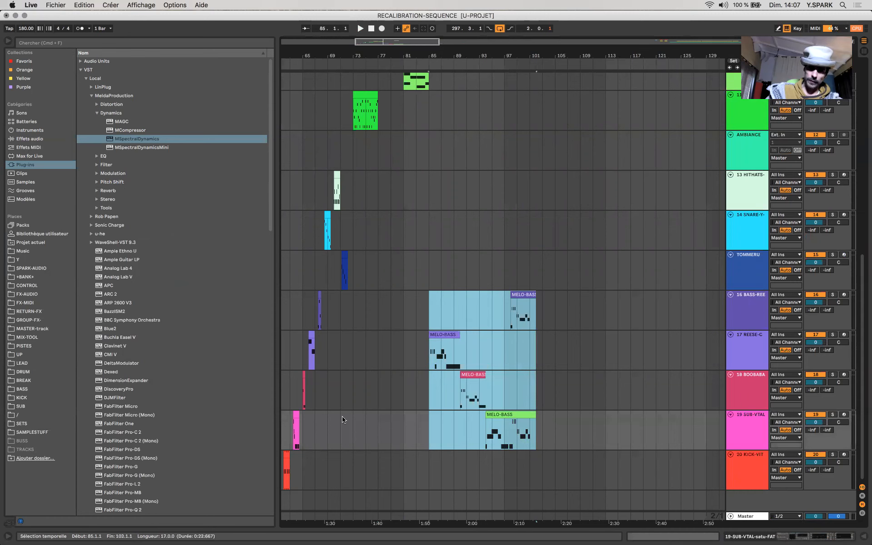
Select only the MELO-BASS clip on the REESE-COMBAT track at bar 85.
{"action": "scroll", "coordinate": [426, 362], "scroll_direction": "up", "scroll_amount": 2}
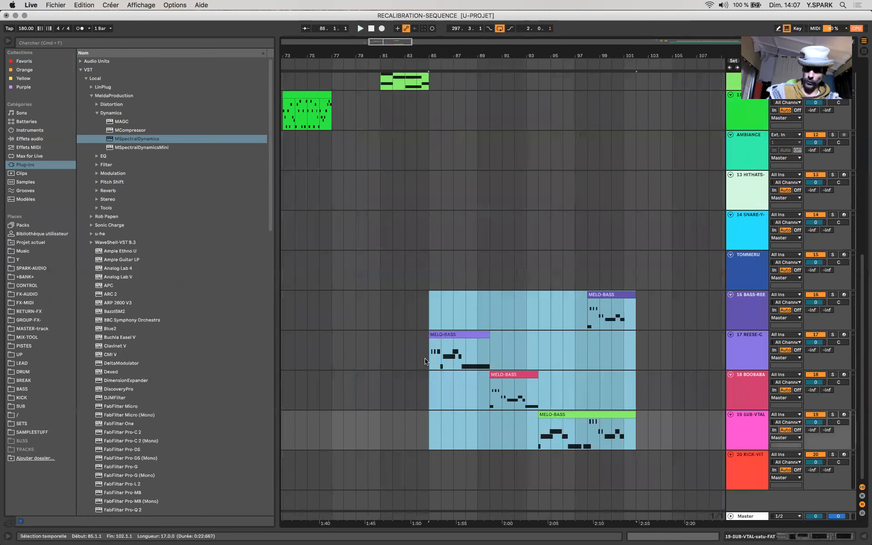
{"action": "left_click", "coordinate": [454, 357]}
{"action": "left_click", "coordinate": [446, 334]}
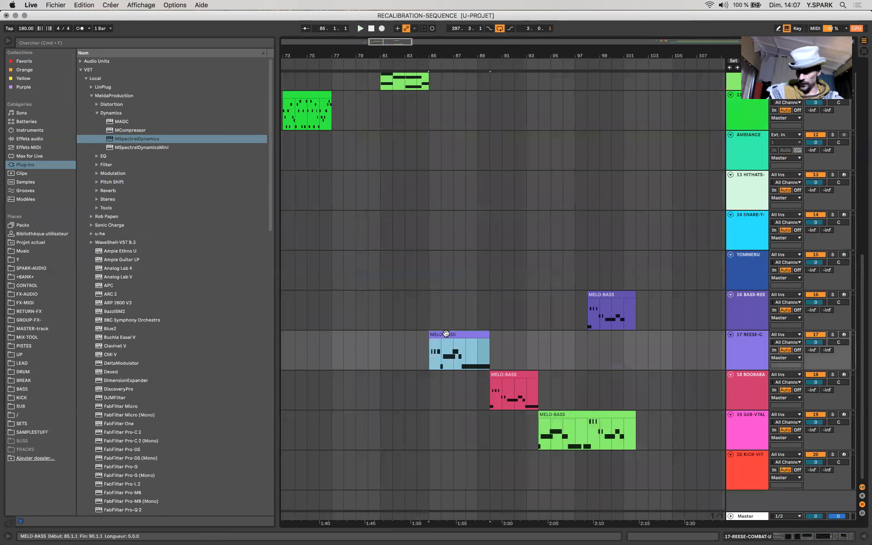
Select bars 85 to 108 across tracks 16 to 19, play the section, and view the RISER track.
{"action": "left_click_drag", "start_coordinate": [707, 298], "coordinate": [426, 432]}
{"action": "key", "text": "space"}
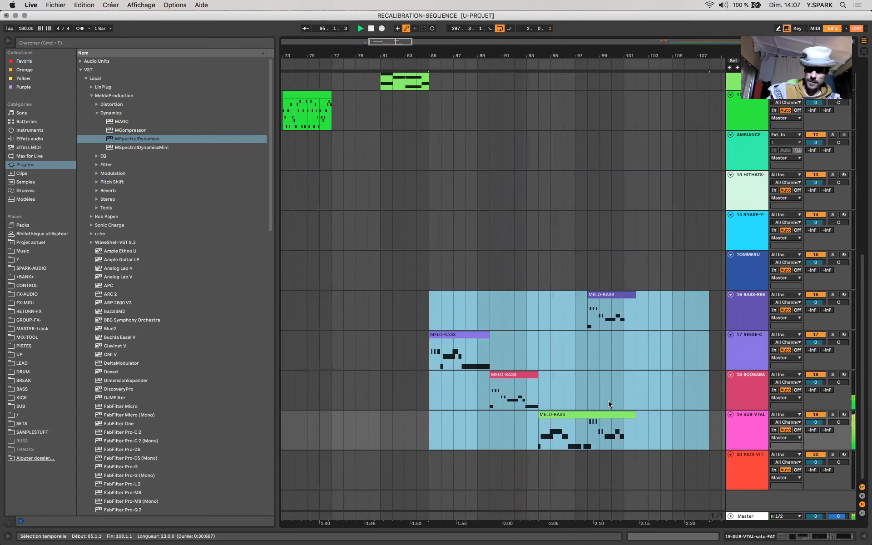
{"action": "scroll", "coordinate": [548, 368], "scroll_direction": "up", "scroll_amount": 10}
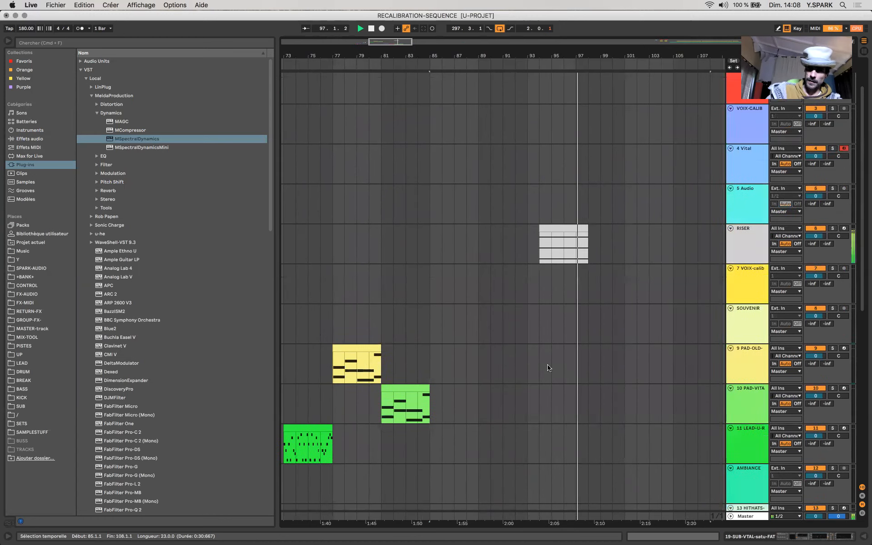
Select the RISER clip at bar 94 and play it.
{"action": "left_click", "coordinate": [560, 229]}
{"action": "left_click", "coordinate": [561, 229]}
{"action": "key", "text": "space"}
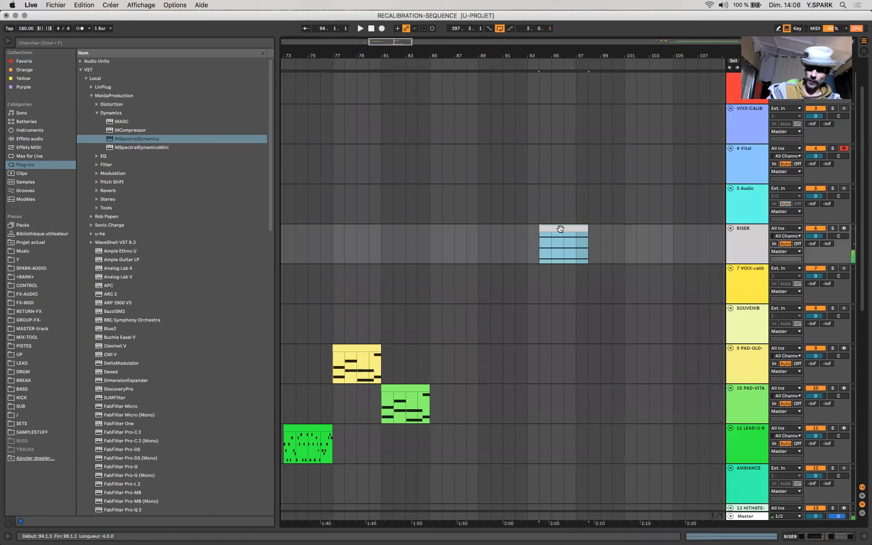
{"action": "scroll", "coordinate": [454, 241], "scroll_direction": "right", "scroll_amount": 5}
{"action": "scroll", "coordinate": [456, 242], "scroll_direction": "down", "scroll_amount": 10}
{"action": "key", "text": "space"}
{"action": "scroll", "coordinate": [389, 268], "scroll_direction": "up", "scroll_amount": 4}
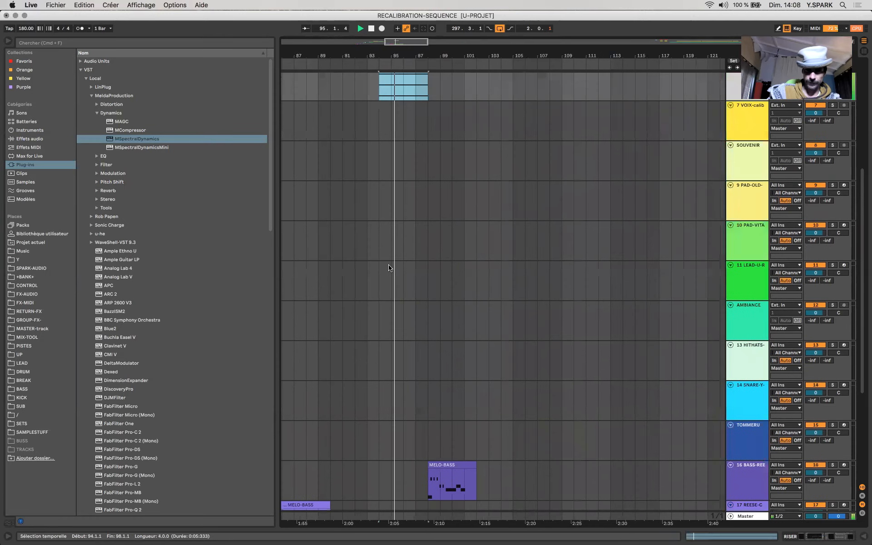
Hide the browser and show the arrangement across its full length.
{"action": "scroll", "coordinate": [388, 268], "scroll_direction": "up", "scroll_amount": 5}
{"action": "scroll", "coordinate": [389, 268], "scroll_direction": "down", "scroll_amount": 5}
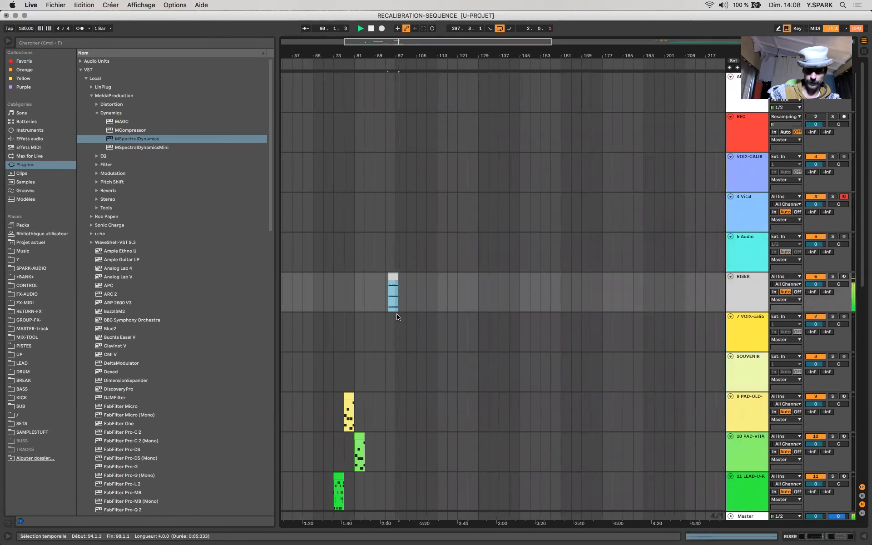
{"action": "scroll", "coordinate": [397, 316], "scroll_direction": "down", "scroll_amount": 8}
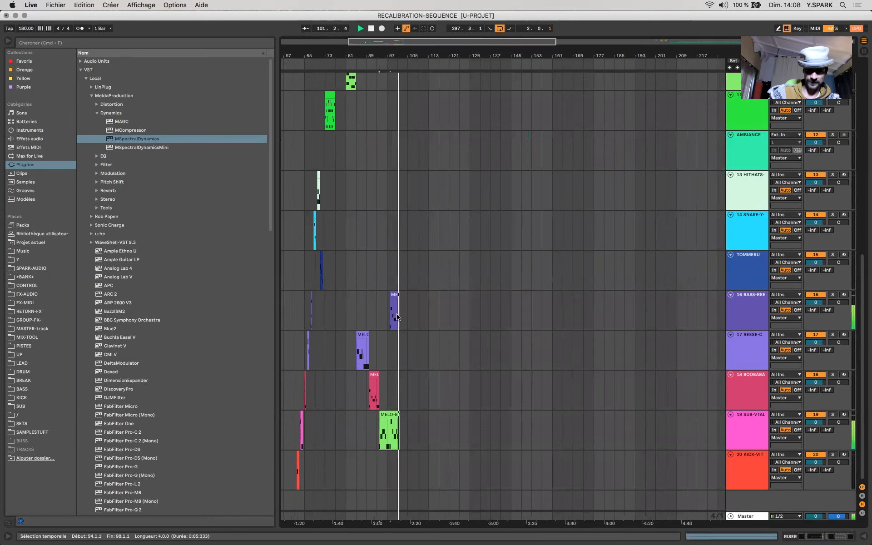
{"action": "scroll", "coordinate": [382, 317], "scroll_direction": "up", "scroll_amount": 5}
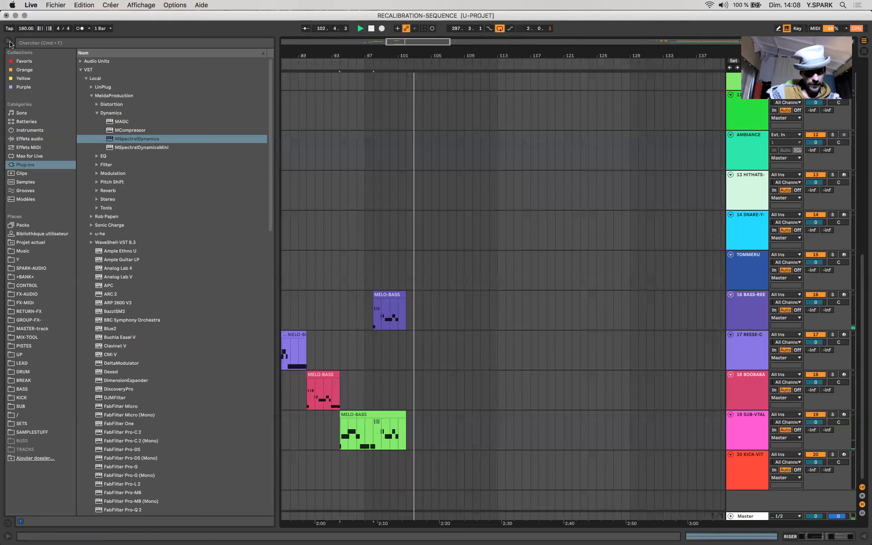
{"action": "key", "text": "super+alt+b"}
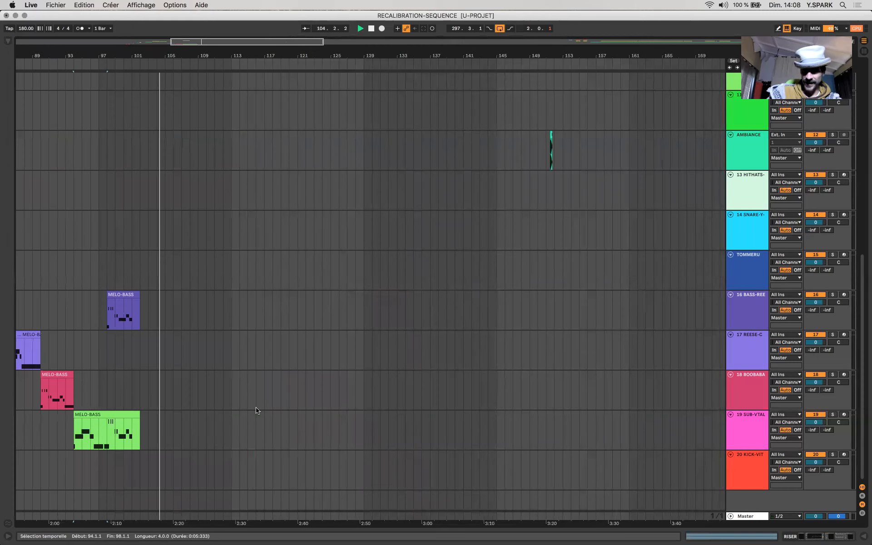
{"action": "scroll", "coordinate": [255, 409], "scroll_direction": "down", "scroll_amount": 8}
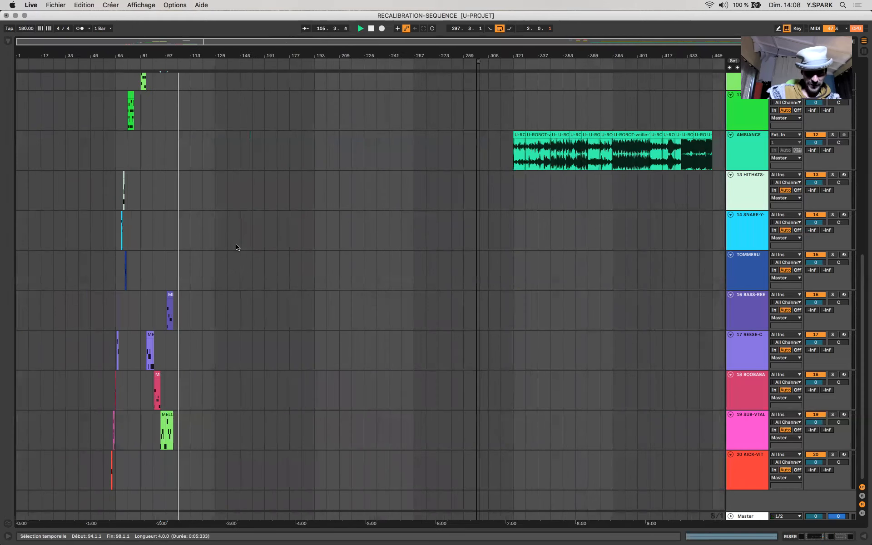
Select bars 145 to 161 on the AMBIANCE track, and place the insertion marker at bar 297 on the VOIX-CALIBRATION track.
{"action": "scroll", "coordinate": [235, 246], "scroll_direction": "up", "scroll_amount": 5}
{"action": "left_click_drag", "start_coordinate": [243, 275], "coordinate": [260, 278]}
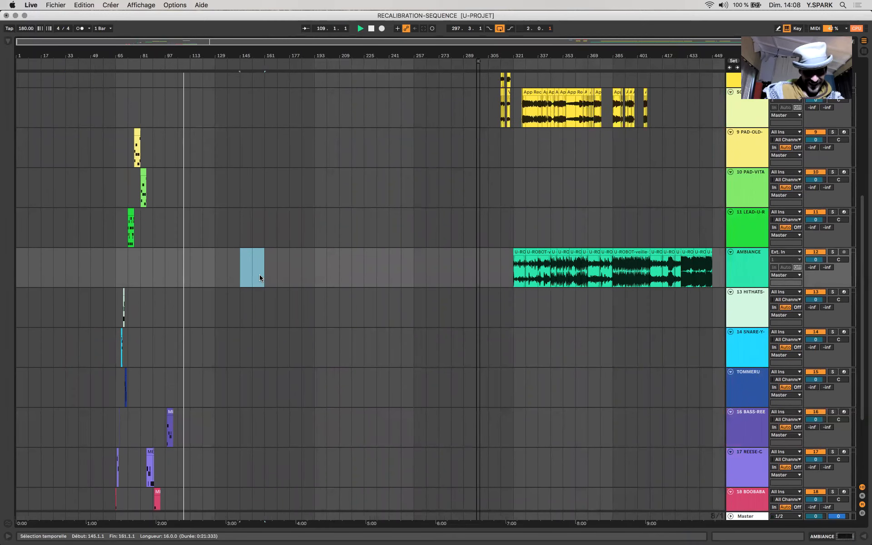
{"action": "scroll", "coordinate": [261, 278], "scroll_direction": "up", "scroll_amount": 7}
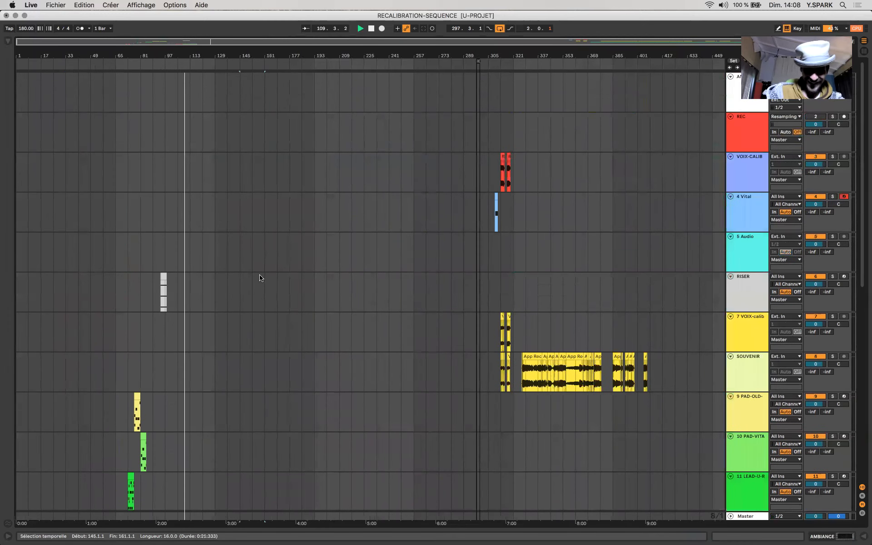
{"action": "left_click", "coordinate": [480, 192]}
{"action": "scroll", "coordinate": [481, 191], "scroll_direction": "up", "scroll_amount": 6}
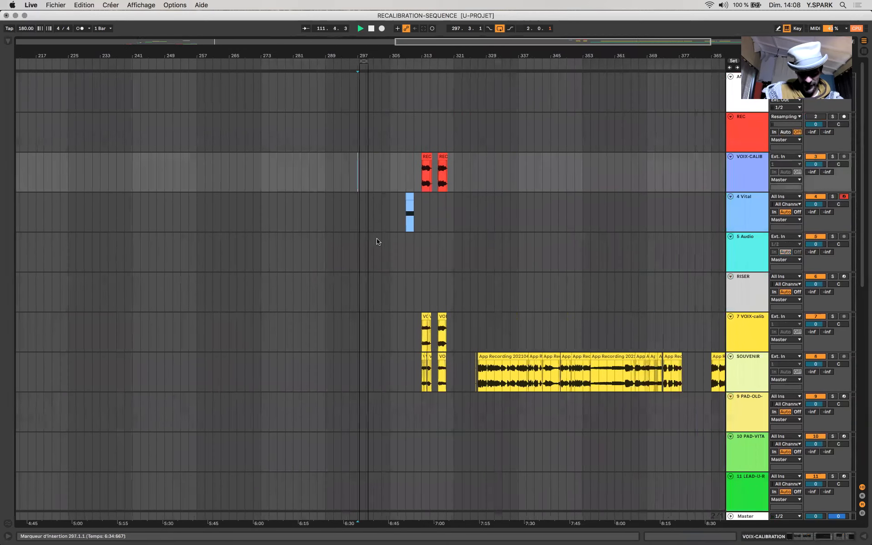
Look over the arrangement, examining the voice, SOUVENIR and AMBIANCE audio clips from about bar 305 onward.
{"action": "scroll", "coordinate": [371, 231], "scroll_direction": "down", "scroll_amount": 10}
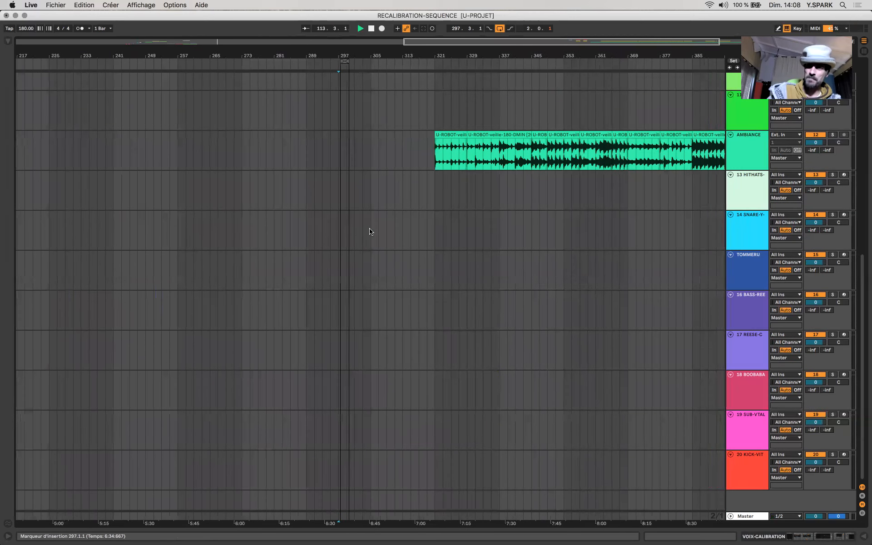
{"action": "scroll", "coordinate": [370, 232], "scroll_direction": "up", "scroll_amount": 10}
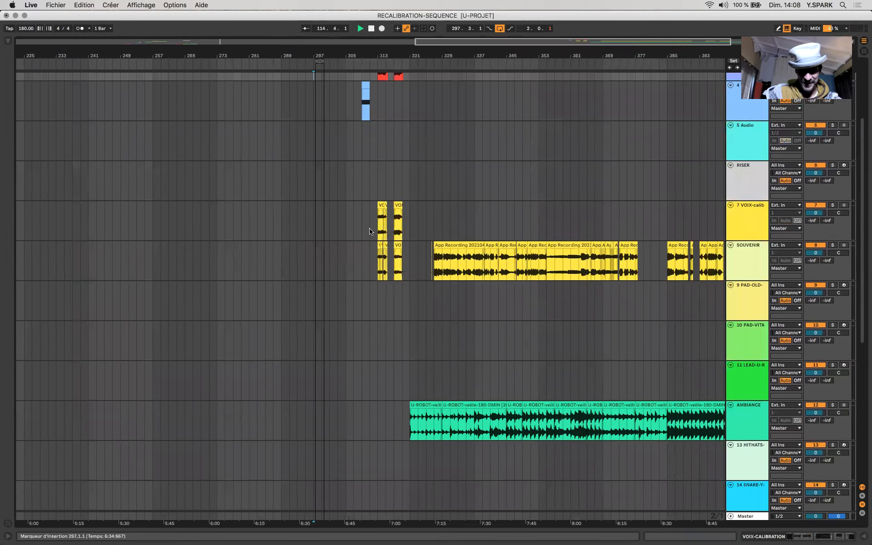
{"action": "scroll", "coordinate": [370, 232], "scroll_direction": "down", "scroll_amount": 6}
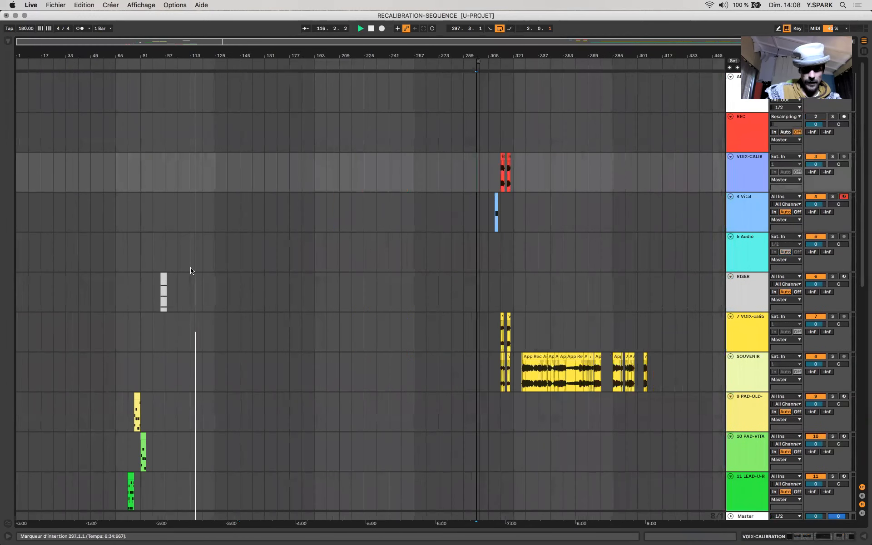
{"action": "scroll", "coordinate": [168, 278], "scroll_direction": "down", "scroll_amount": 10}
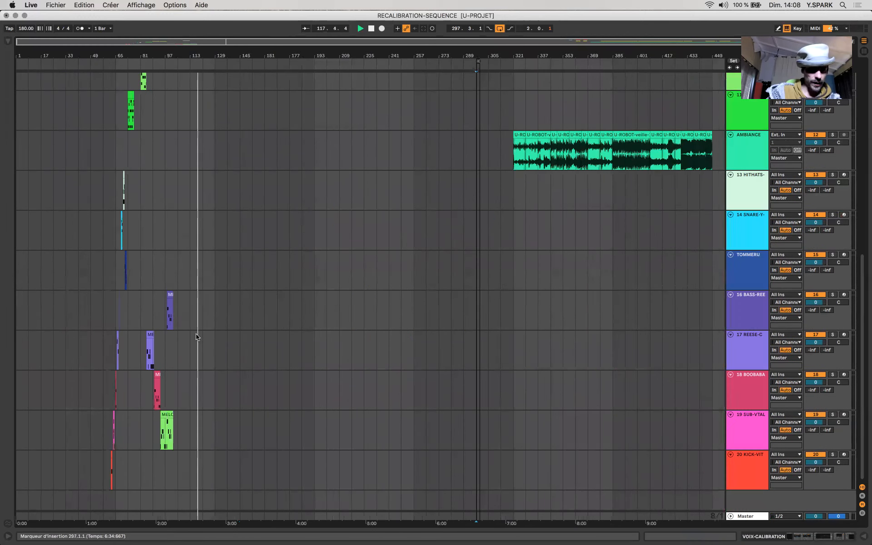
{"action": "scroll", "coordinate": [190, 315], "scroll_direction": "up", "scroll_amount": 10}
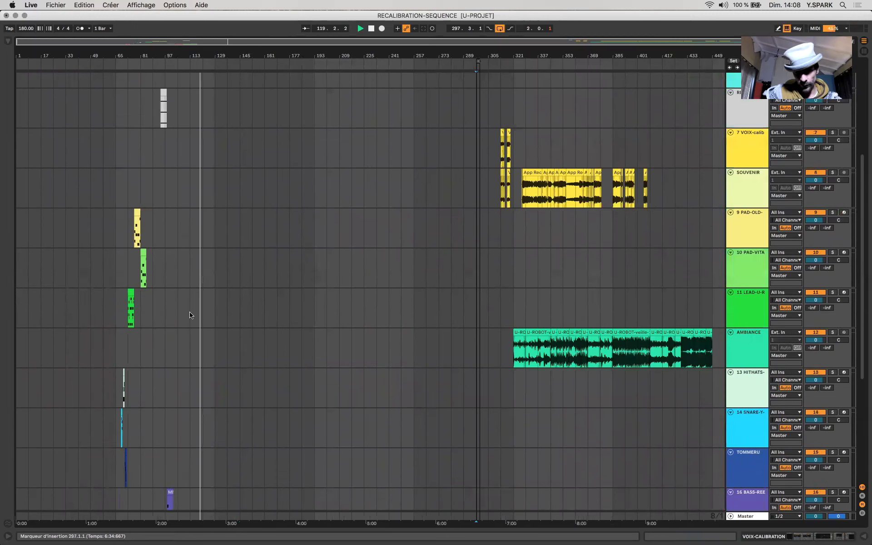
{"action": "scroll", "coordinate": [413, 276], "scroll_direction": "up", "scroll_amount": 5}
{"action": "scroll", "coordinate": [413, 276], "scroll_direction": "right", "scroll_amount": 5}
{"action": "scroll", "coordinate": [413, 276], "scroll_direction": "right", "scroll_amount": 3}
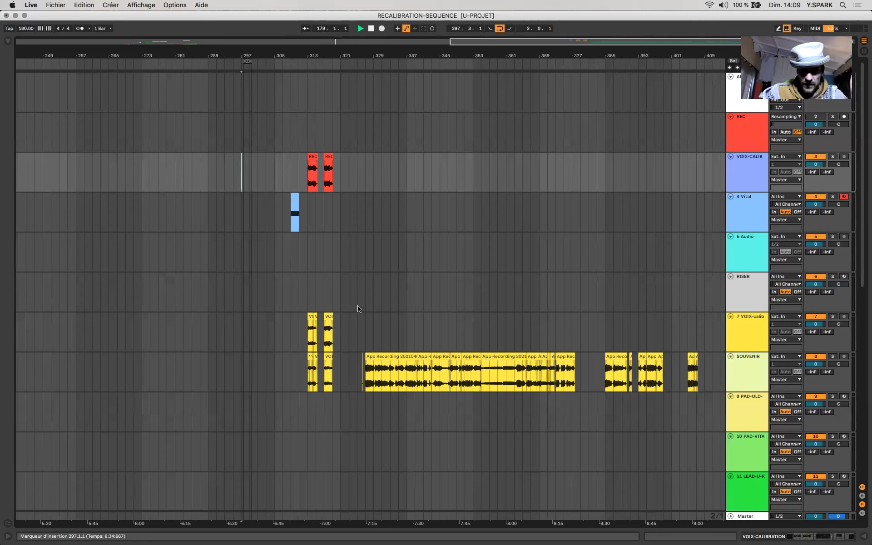
{"action": "scroll", "coordinate": [359, 307], "scroll_direction": "up", "scroll_amount": 3, "text": "super"}
{"action": "scroll", "coordinate": [359, 309], "scroll_direction": "down", "scroll_amount": 5}
{"action": "scroll", "coordinate": [359, 309], "scroll_direction": "down", "scroll_amount": 3, "text": "super"}
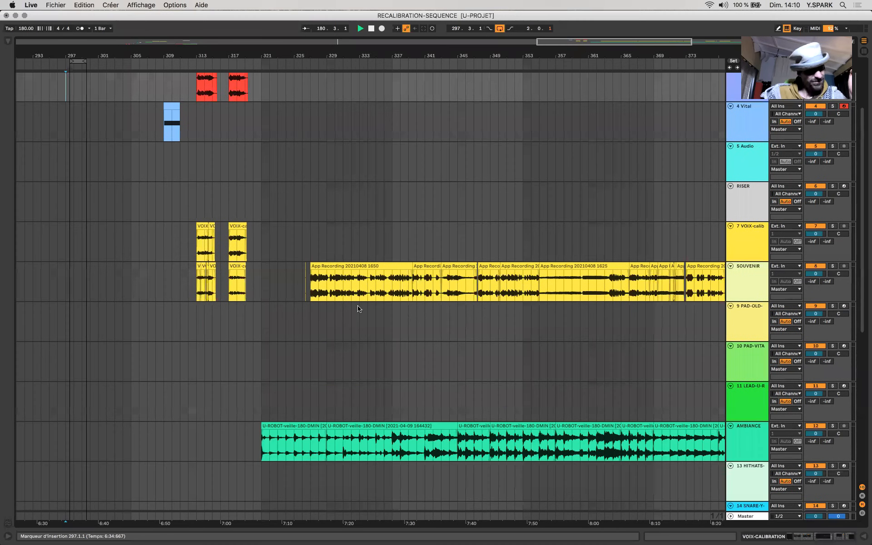
{"action": "scroll", "coordinate": [359, 309], "scroll_direction": "down", "scroll_amount": 2, "text": "super"}
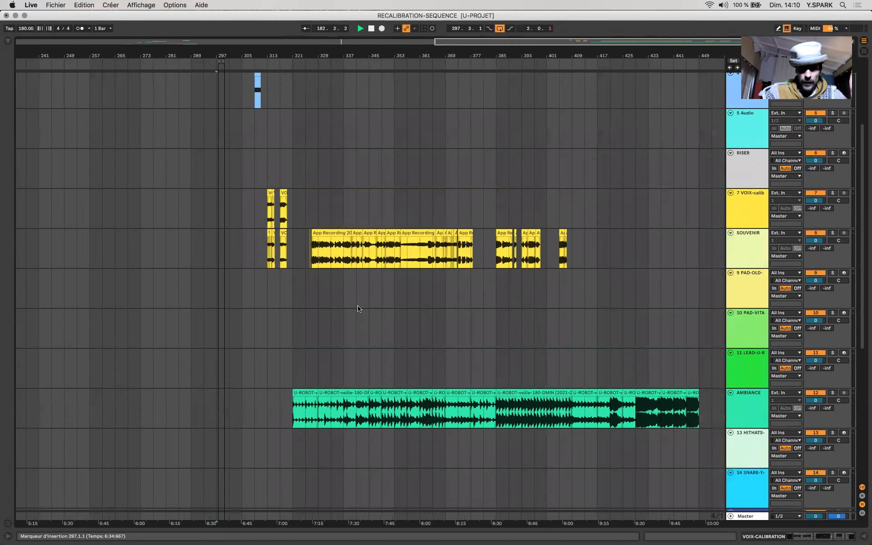
{"action": "scroll", "coordinate": [359, 309], "scroll_direction": "up", "scroll_amount": 5}
{"action": "scroll", "coordinate": [356, 306], "scroll_direction": "down", "scroll_amount": 3}
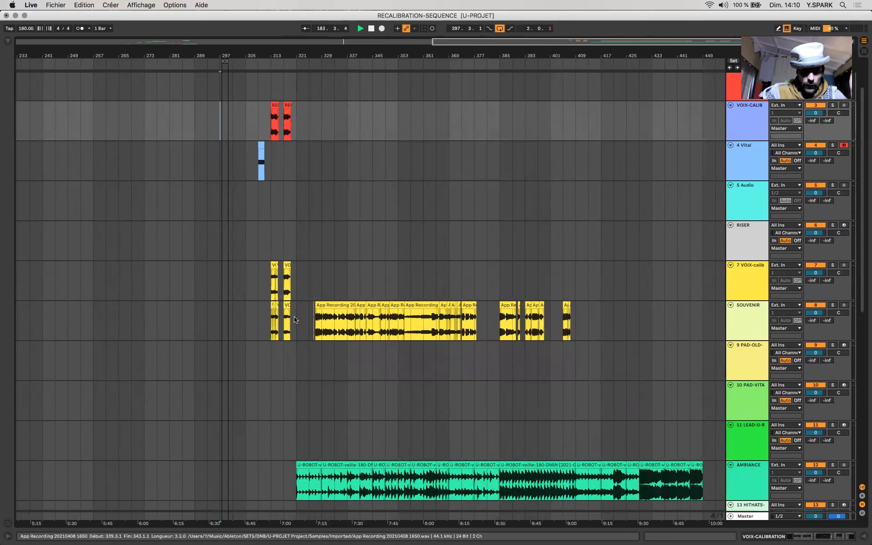
{"action": "left_click", "coordinate": [324, 298]}
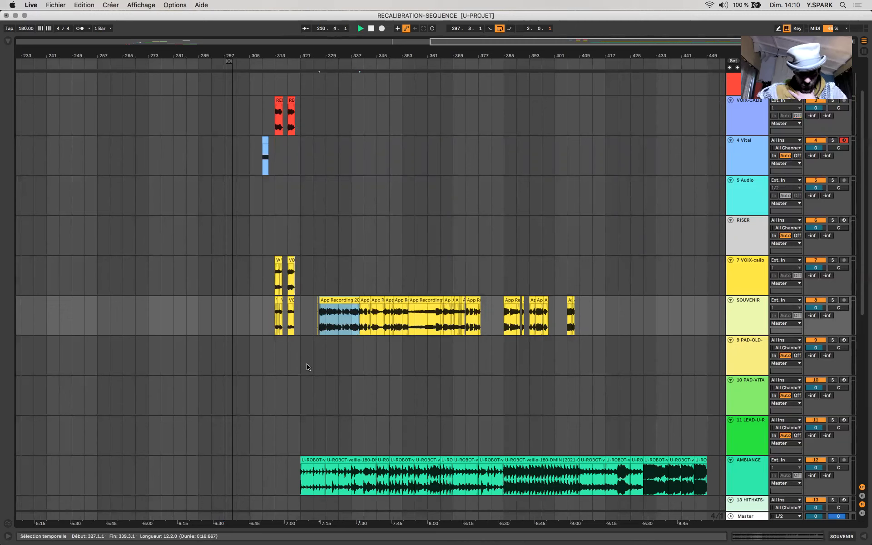
{"action": "left_click", "coordinate": [327, 303]}
{"action": "double_click", "coordinate": [327, 303]}
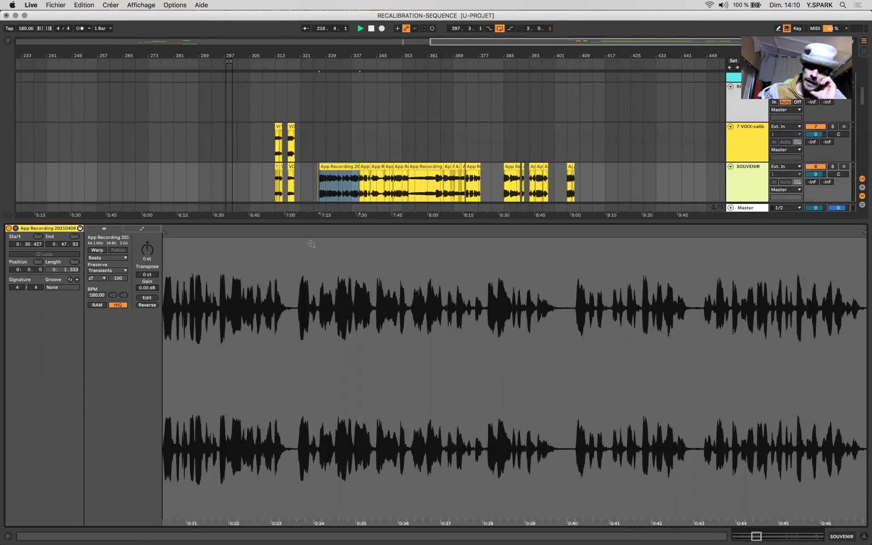
{"action": "scroll", "coordinate": [344, 174], "scroll_direction": "up", "scroll_amount": 5}
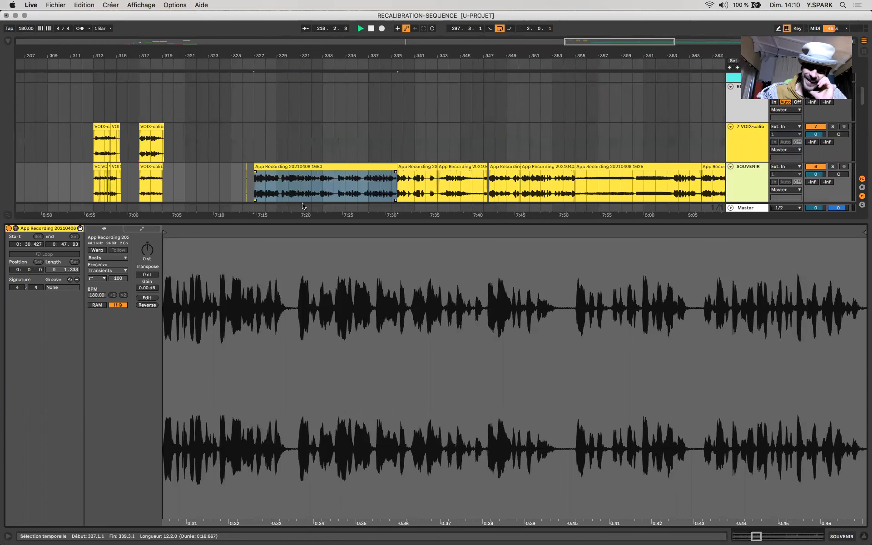
{"action": "scroll", "coordinate": [344, 175], "scroll_direction": "down", "scroll_amount": 2}
{"action": "key", "text": "super+alt+l"}
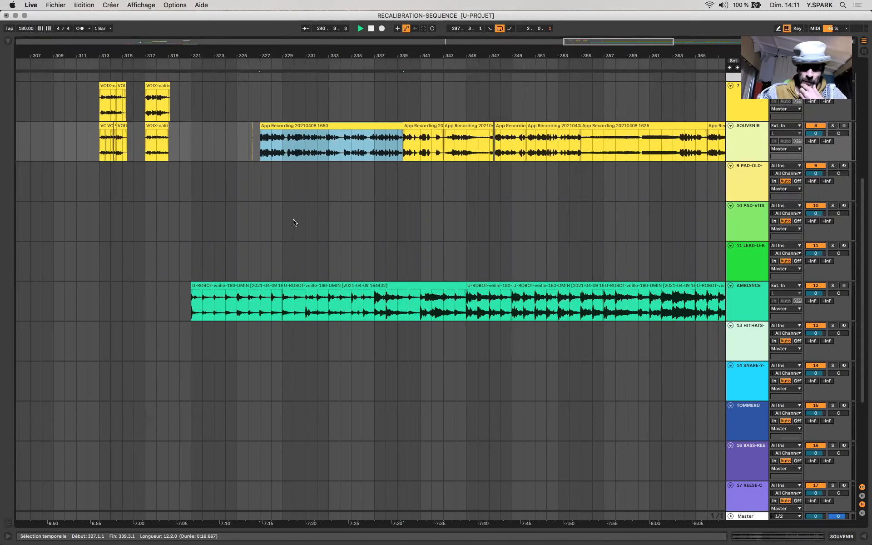
Select the VOIX-calibration-speakers clip at bar 317 on the SOUVENIR track.
{"action": "scroll", "coordinate": [295, 222], "scroll_direction": "down", "scroll_amount": 5}
{"action": "scroll", "coordinate": [354, 158], "scroll_direction": "up", "scroll_amount": 3}
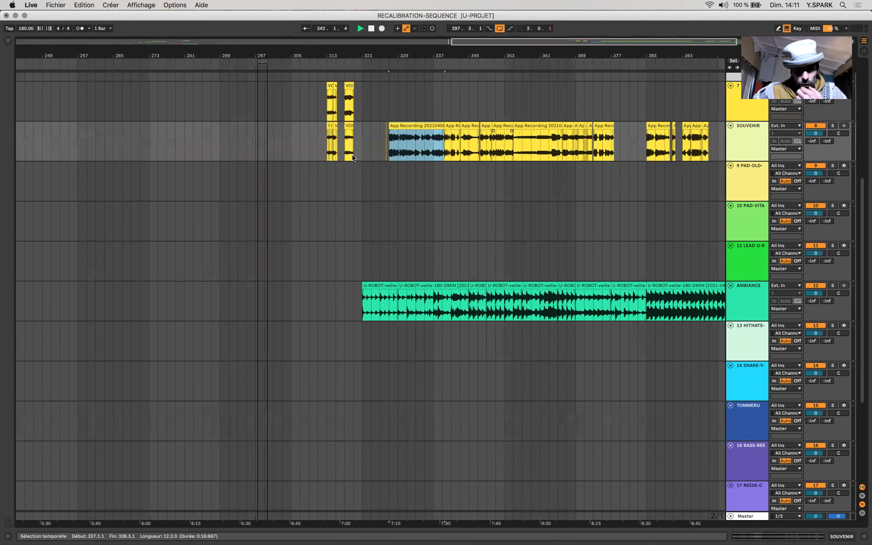
{"action": "scroll", "coordinate": [354, 158], "scroll_direction": "up", "scroll_amount": 2}
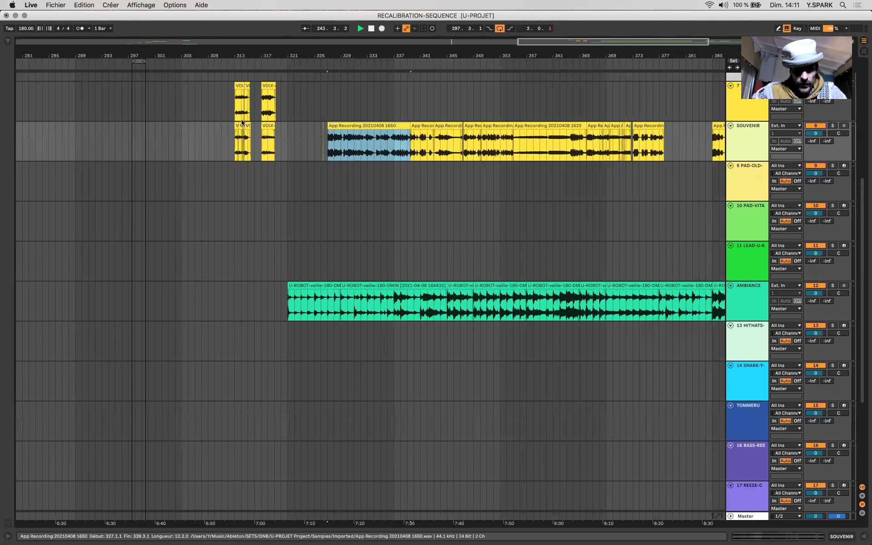
{"action": "left_click", "coordinate": [267, 126]}
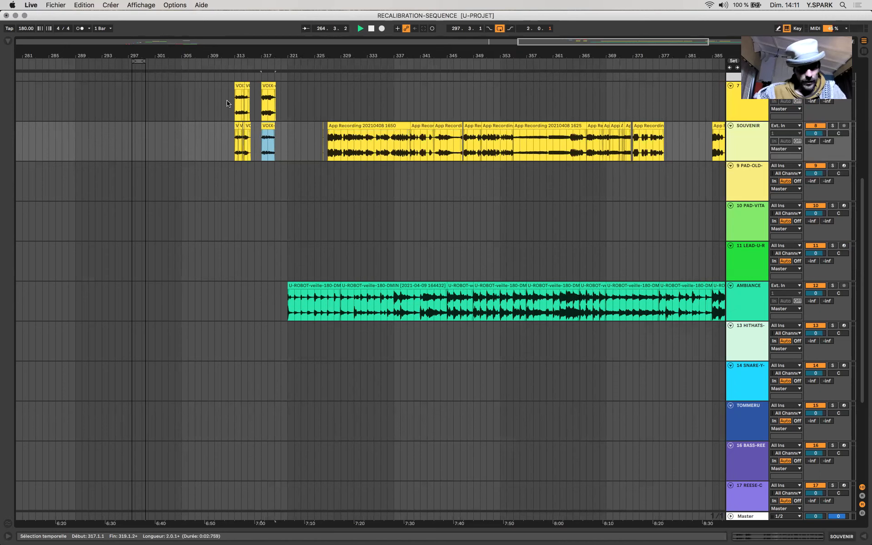
Solo the 7-VOIX-calibration-speakers track and play its voice clips from bars 313 and 317.
{"action": "left_click", "coordinate": [245, 111]}
{"action": "key", "text": "Up"}
{"action": "scroll", "coordinate": [243, 177], "scroll_direction": "up", "scroll_amount": 5}
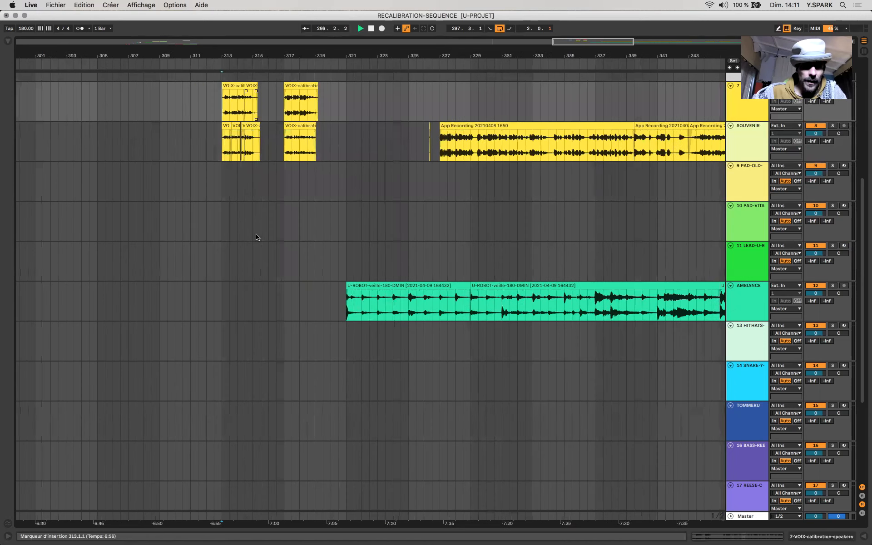
{"action": "scroll", "coordinate": [231, 178], "scroll_direction": "up", "scroll_amount": 4}
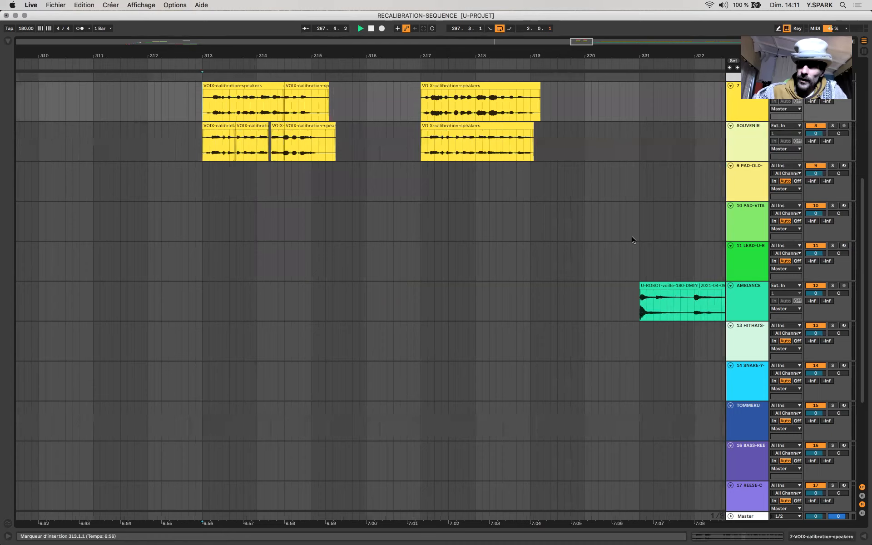
{"action": "scroll", "coordinate": [634, 240], "scroll_direction": "up", "scroll_amount": 5}
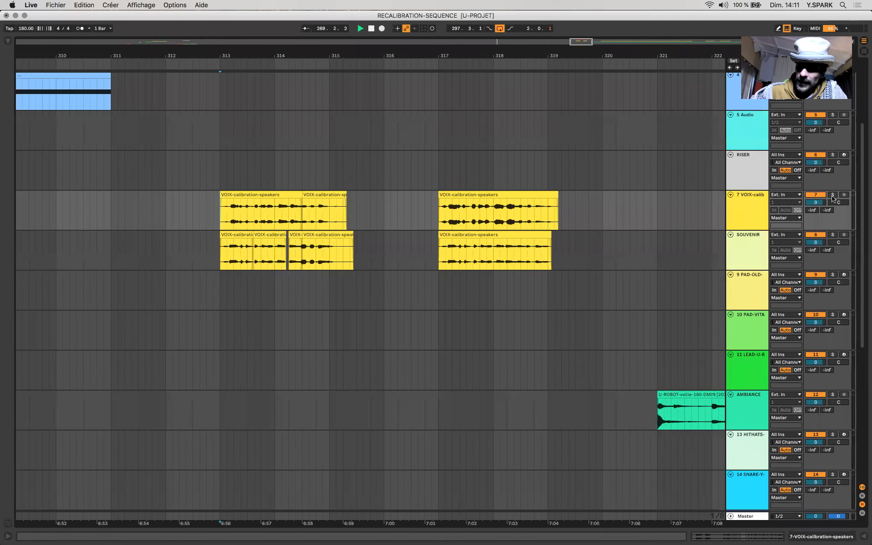
{"action": "left_click", "coordinate": [833, 195]}
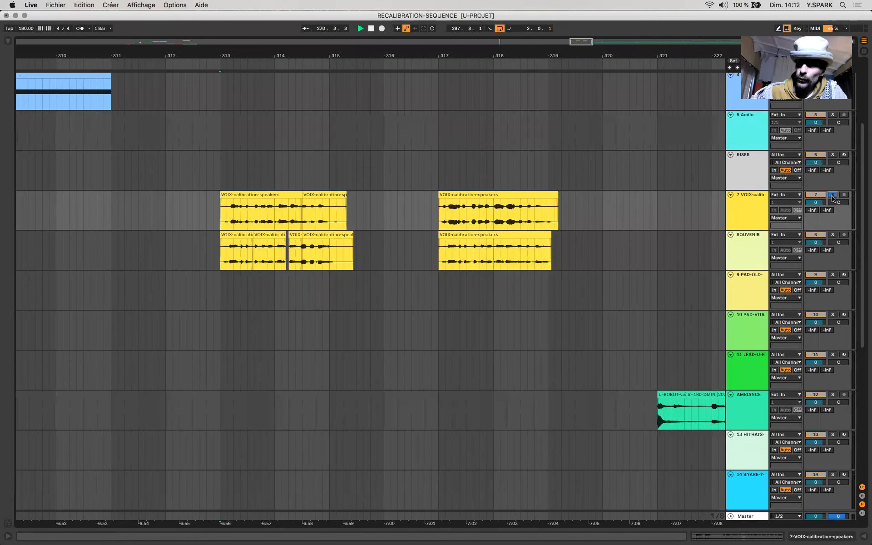
{"action": "key", "text": "space"}
{"action": "key", "text": "space"}
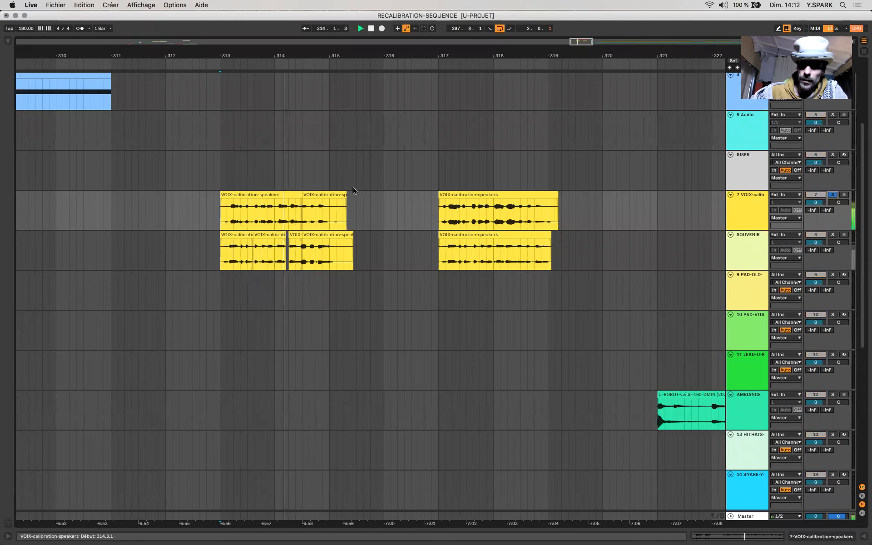
{"action": "left_click", "coordinate": [477, 191]}
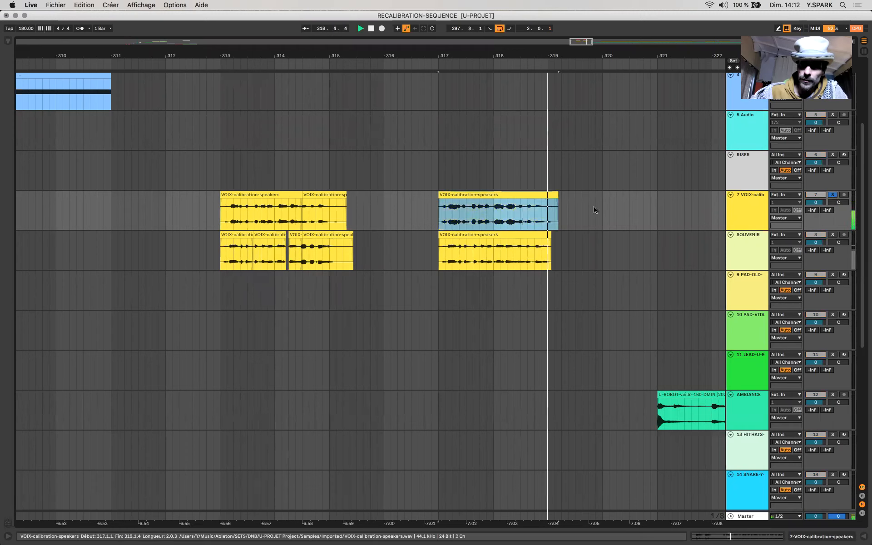
Solo the SOUVENIR track and play its VOIX-calibration-speakers clips from bars 313 and 317.
{"action": "left_click", "coordinate": [236, 234]}
{"action": "left_click", "coordinate": [832, 235]}
{"action": "key", "text": "space"}
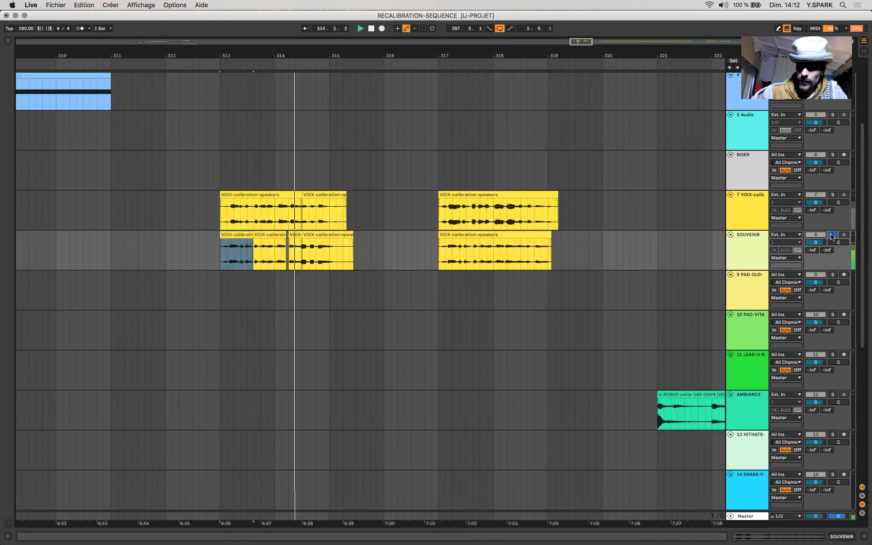
{"action": "key", "text": "space"}
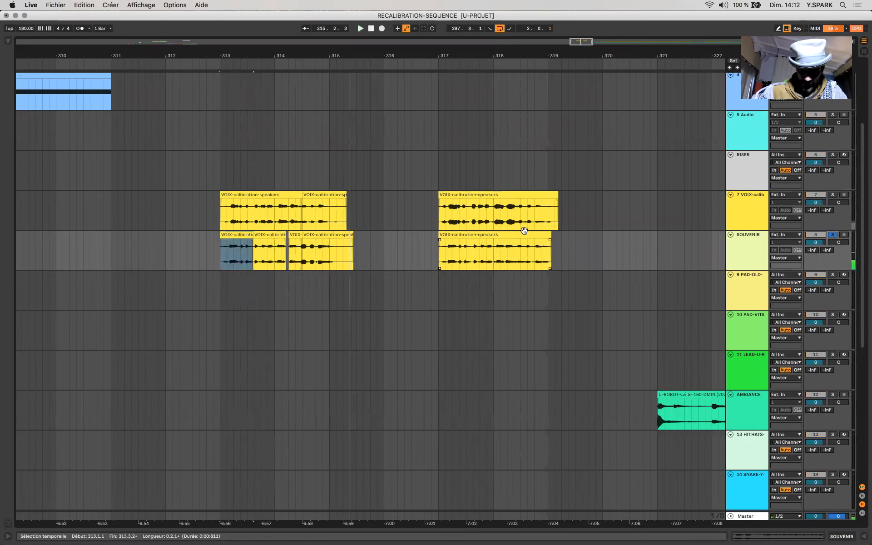
{"action": "left_click", "coordinate": [524, 234]}
{"action": "key", "text": "space"}
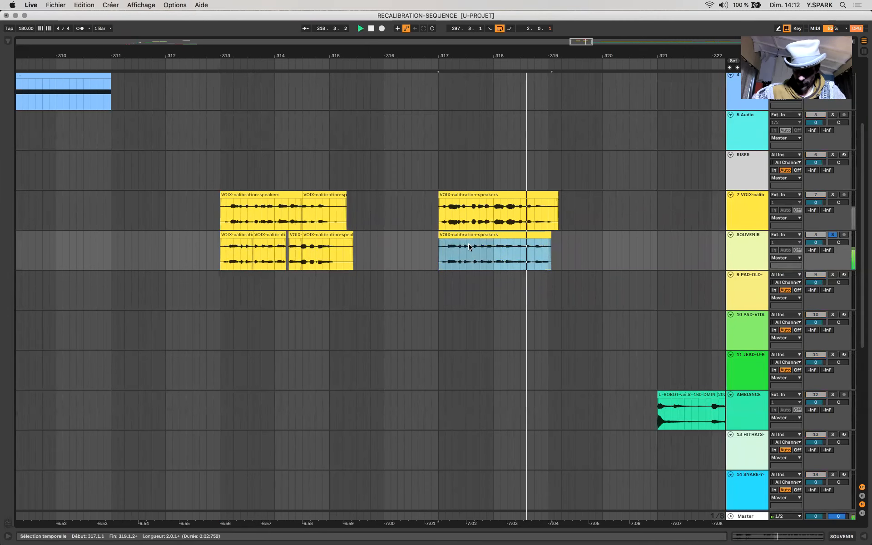
Unsolo the SOUVENIR track and play its voice clips together with those on 7-VOIX-calibration-speakers from bar 313.
{"action": "key", "text": "space"}
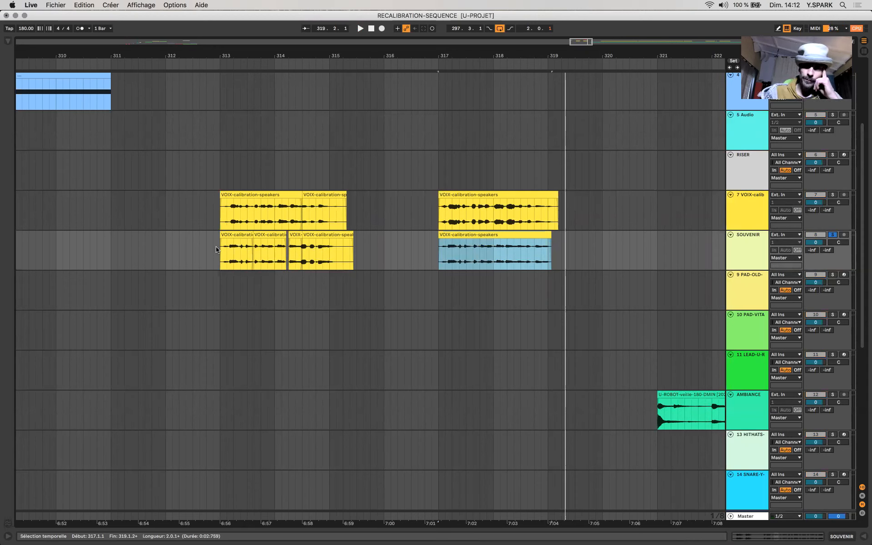
{"action": "left_click_drag", "start_coordinate": [201, 218], "coordinate": [357, 254]}
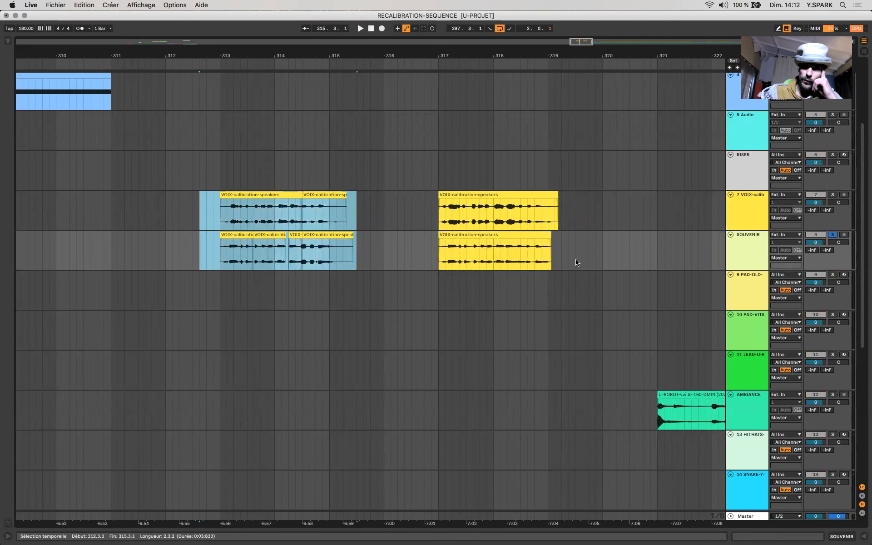
{"action": "left_click", "coordinate": [833, 234]}
{"action": "left_click", "coordinate": [238, 192]}
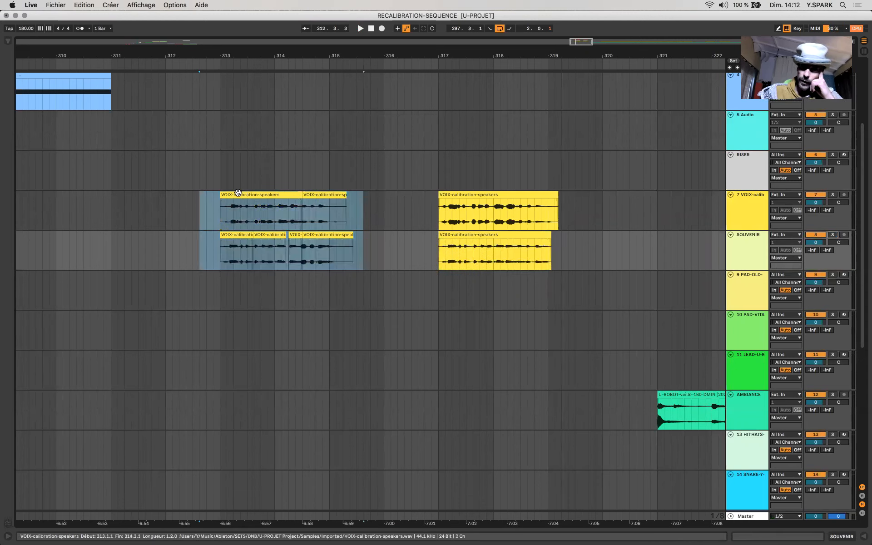
{"action": "left_click", "coordinate": [239, 193]}
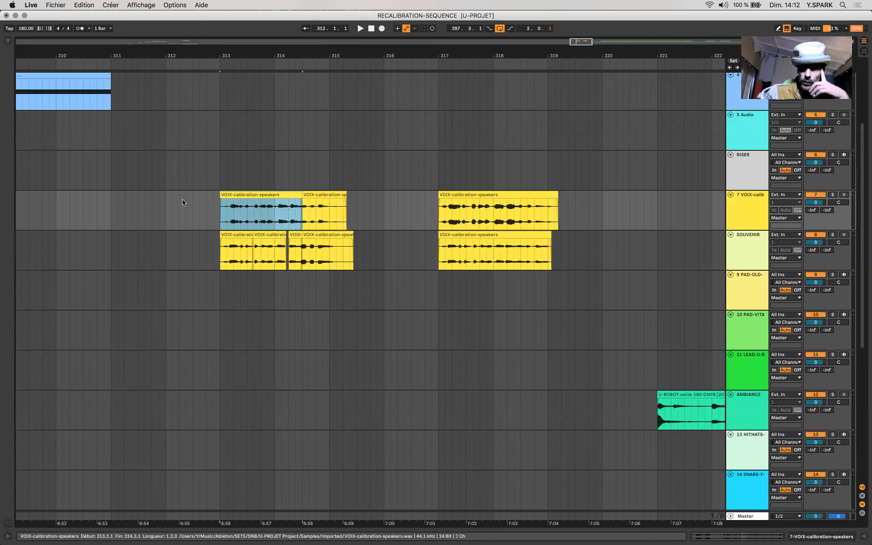
{"action": "key", "text": "space"}
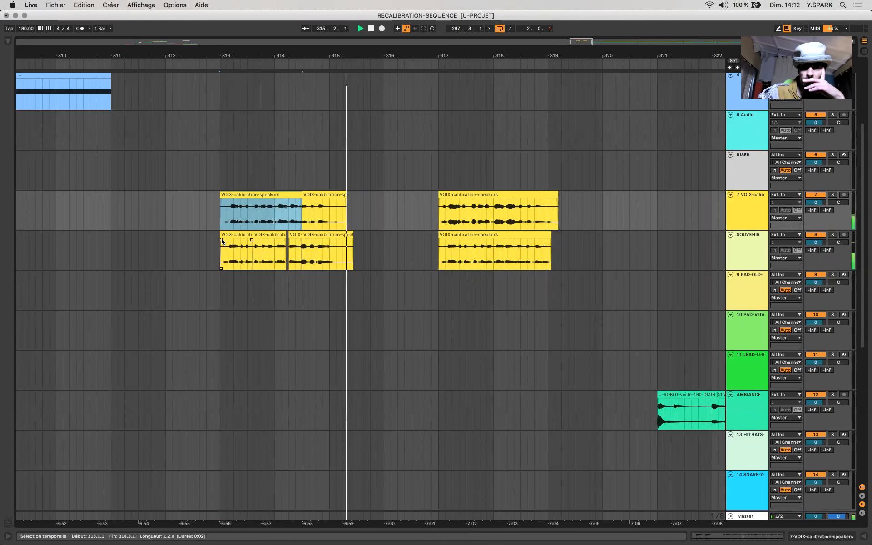
Mark the REC 2 clips, the voice clips on track 7 and SOUVENIR, and the REC track's empty range from bar 313.
{"action": "scroll", "coordinate": [222, 241], "scroll_direction": "down", "scroll_amount": 10}
{"action": "scroll", "coordinate": [223, 242], "scroll_direction": "up", "scroll_amount": 5}
{"action": "scroll", "coordinate": [223, 242], "scroll_direction": "right", "scroll_amount": 8}
{"action": "scroll", "coordinate": [222, 242], "scroll_direction": "up", "scroll_amount": 2}
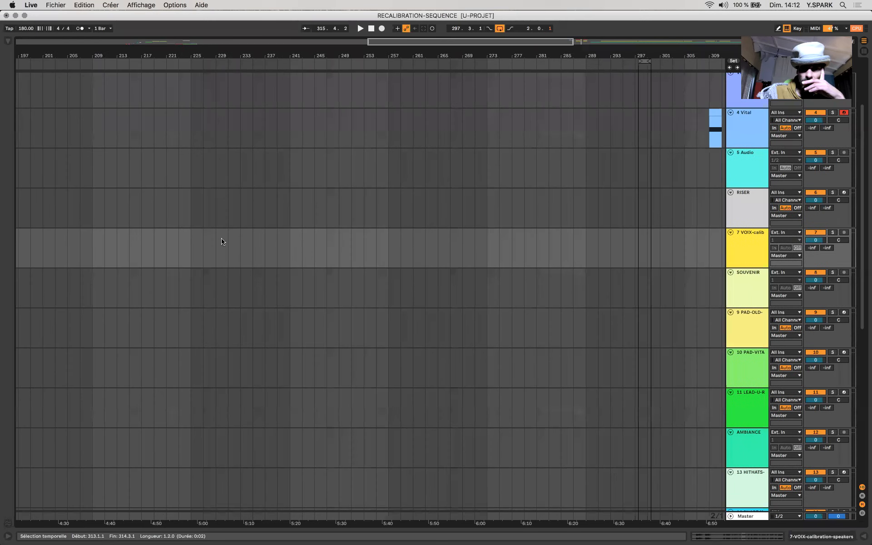
{"action": "scroll", "coordinate": [454, 195], "scroll_direction": "right", "scroll_amount": 15}
{"action": "scroll", "coordinate": [538, 194], "scroll_direction": "up", "scroll_amount": 2}
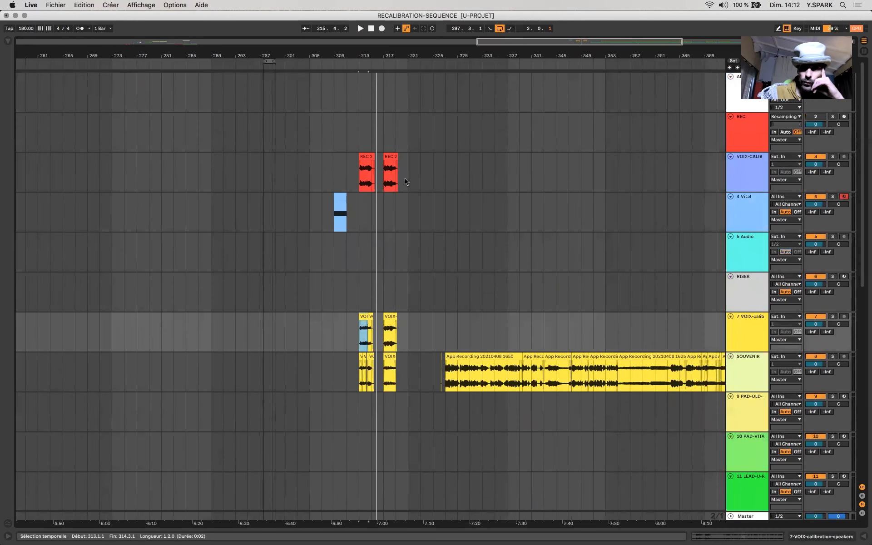
{"action": "left_click_drag", "start_coordinate": [362, 177], "coordinate": [407, 175]}
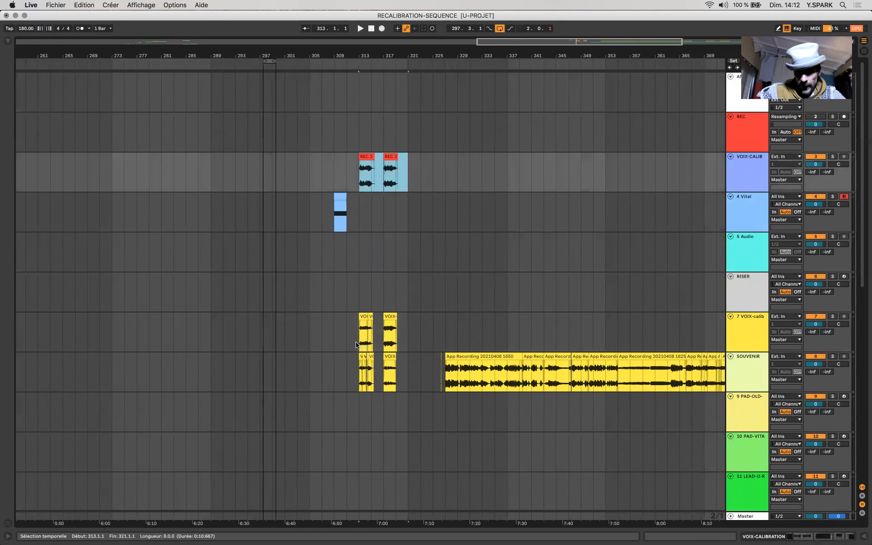
{"action": "left_click_drag", "start_coordinate": [358, 342], "coordinate": [404, 367]}
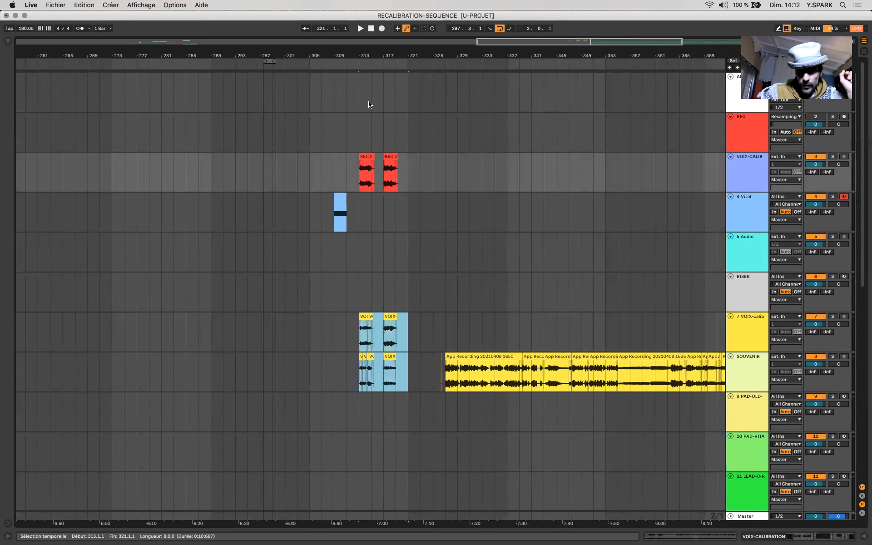
{"action": "left_click_drag", "start_coordinate": [360, 131], "coordinate": [421, 134]}
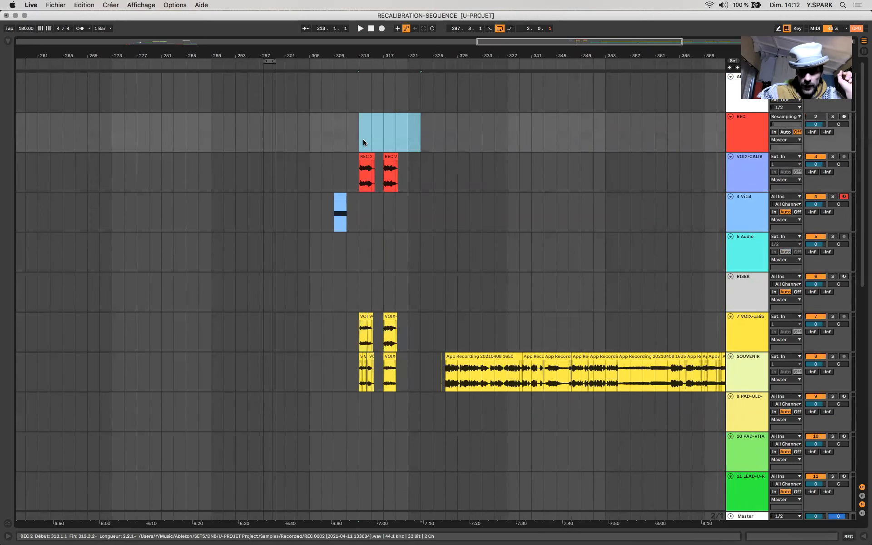
Show the VOIX-CALIBRATION track's device chain, view the CLA Vocals plug-in window, and close it.
{"action": "key", "text": "shift+Left"}
{"action": "left_click_drag", "start_coordinate": [359, 177], "coordinate": [408, 178]}
{"action": "left_click", "coordinate": [408, 177]}
{"action": "key", "text": "shift+Tab"}
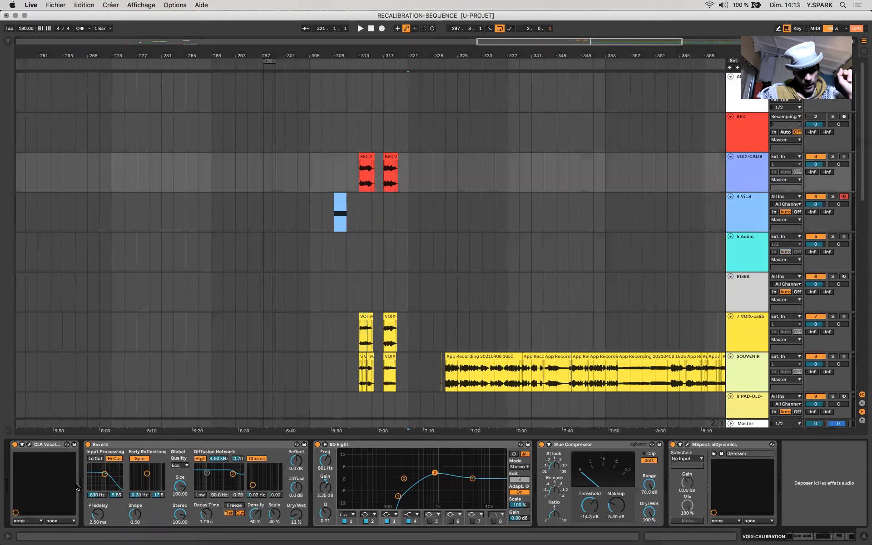
{"action": "left_click", "coordinate": [30, 447]}
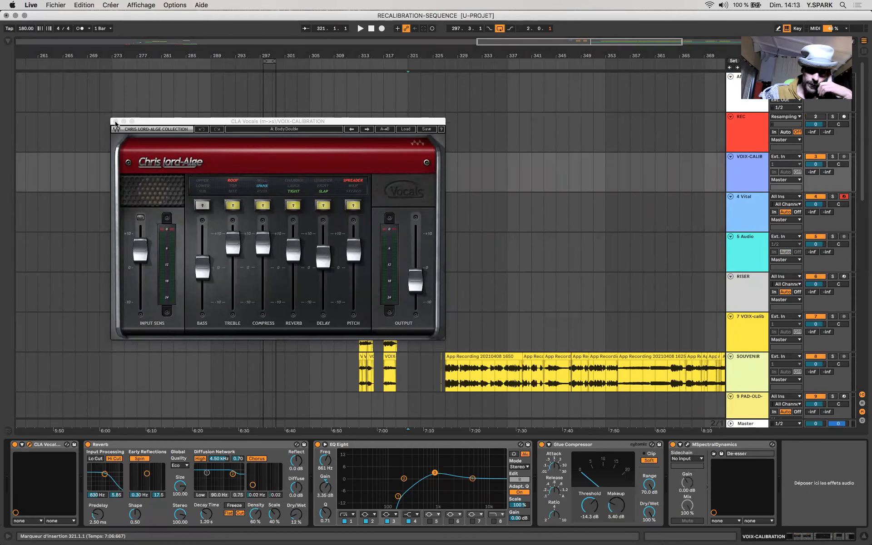
{"action": "left_click", "coordinate": [116, 122]}
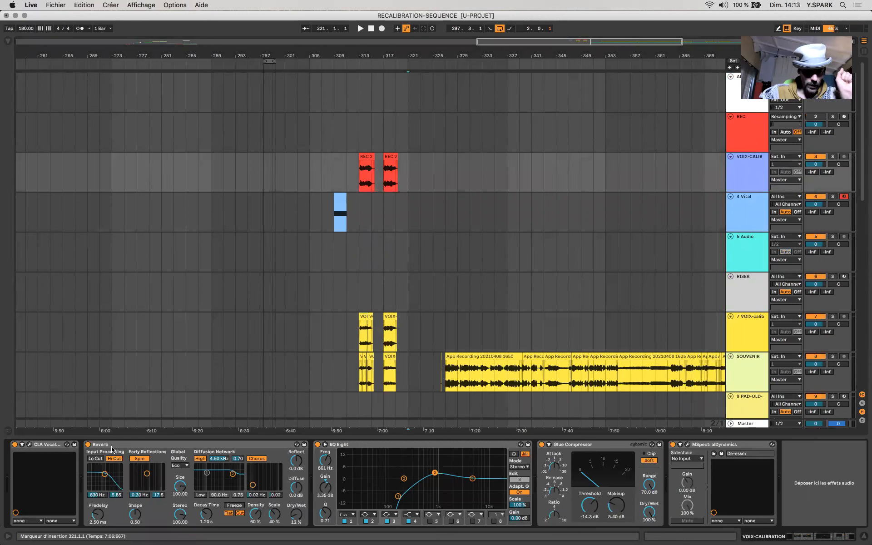
Go through the Reverb, EQ Eight, Glue Compressor and MSpectralDynamics devices, viewing and closing the MSpectralDynamics plug-in window.
{"action": "left_click", "coordinate": [128, 444]}
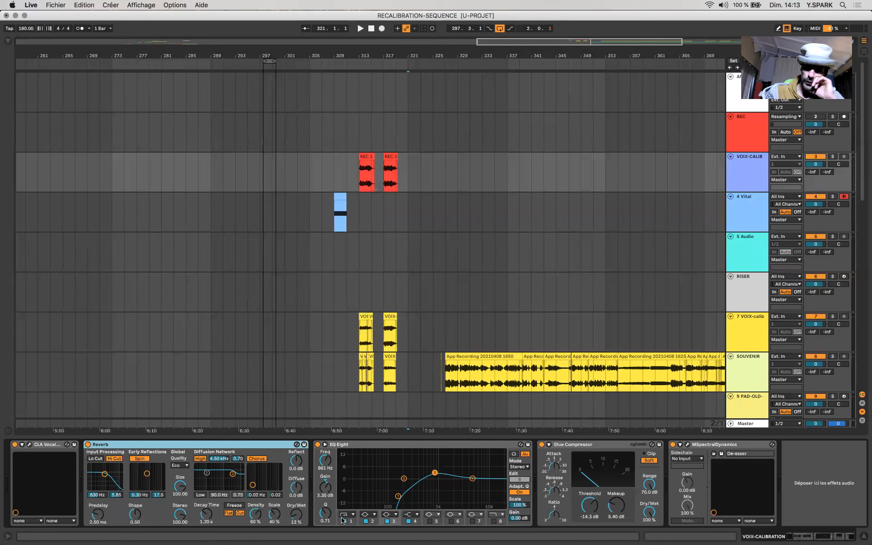
{"action": "left_click", "coordinate": [383, 446]}
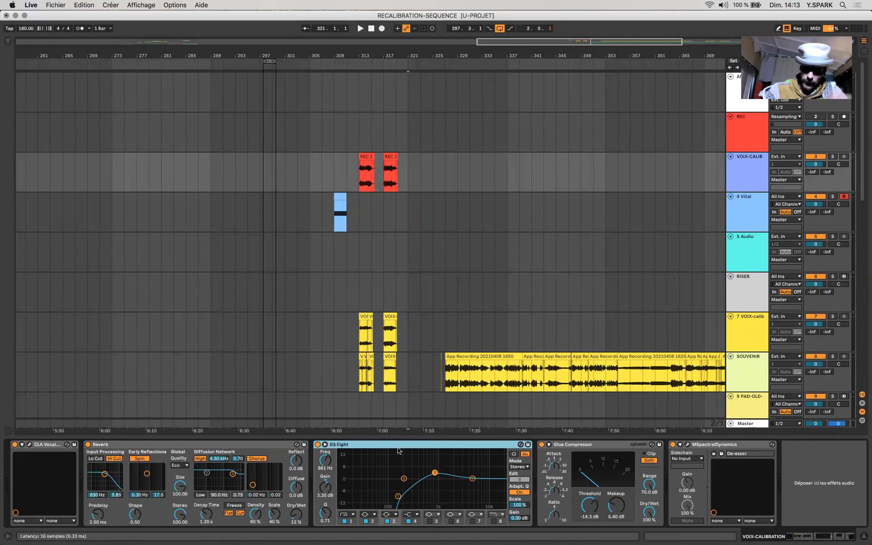
{"action": "left_click", "coordinate": [563, 450]}
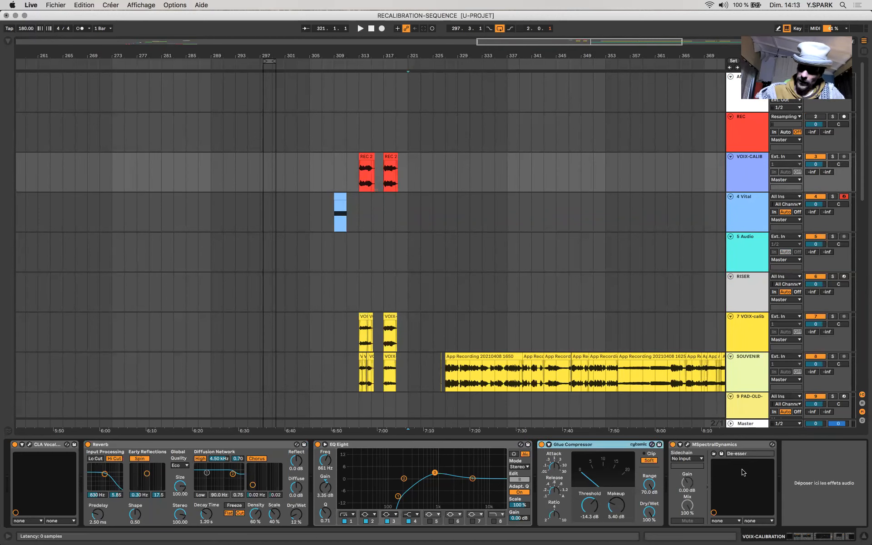
{"action": "left_click", "coordinate": [689, 447]}
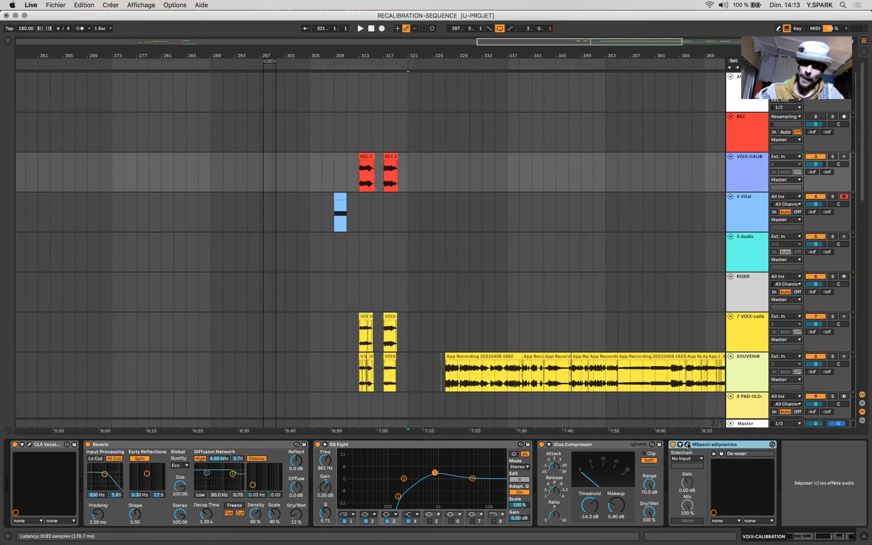
{"action": "left_click", "coordinate": [689, 445]}
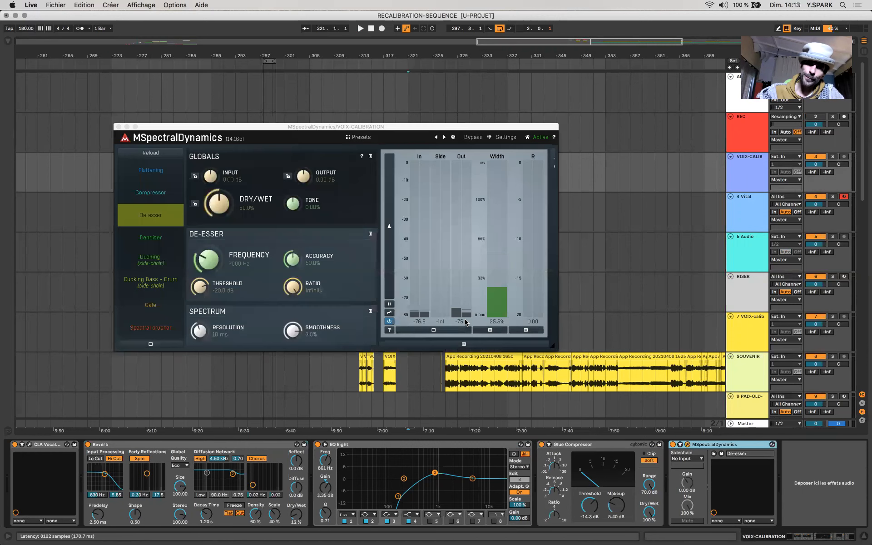
{"action": "left_click", "coordinate": [119, 127]}
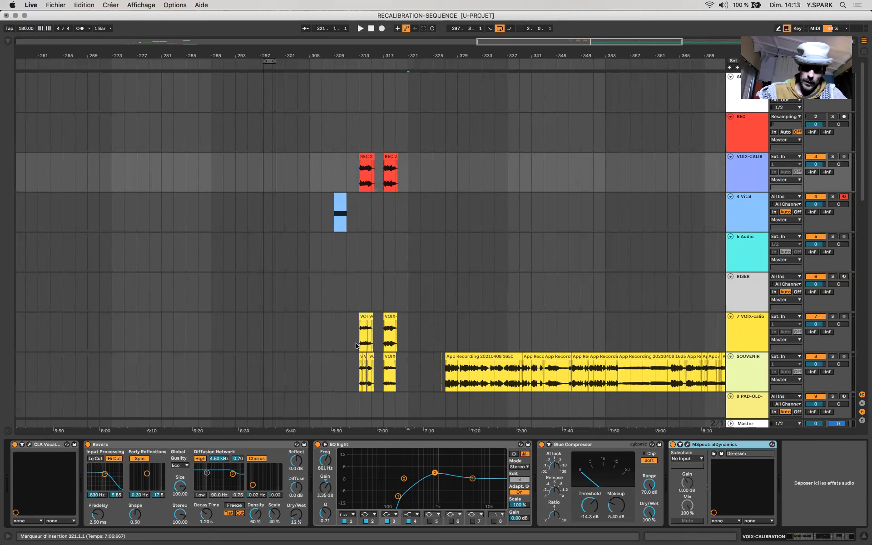
Delete the VOIX-calibration-speakers clips between bars 313 and 321 on track 7 and the SOUVENIR track.
{"action": "left_click_drag", "start_coordinate": [360, 336], "coordinate": [407, 367]}
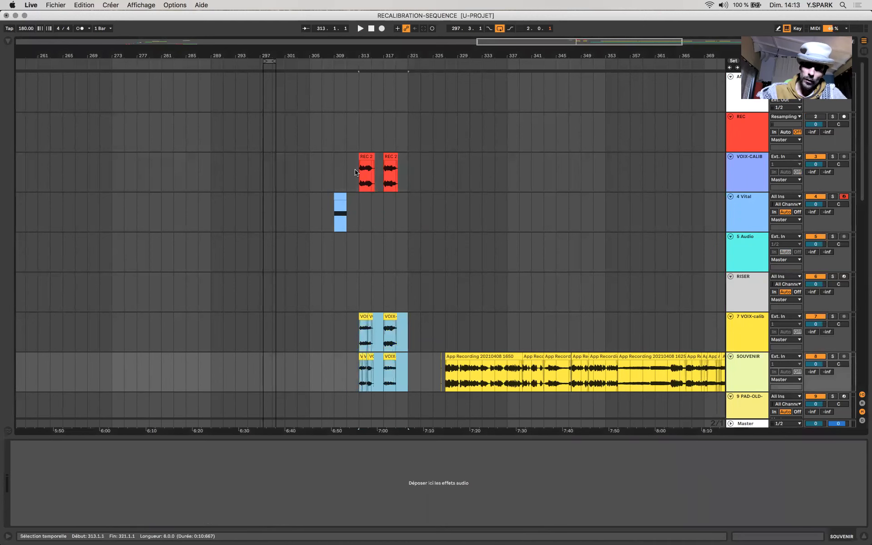
{"action": "left_click_drag", "start_coordinate": [356, 172], "coordinate": [408, 172]}
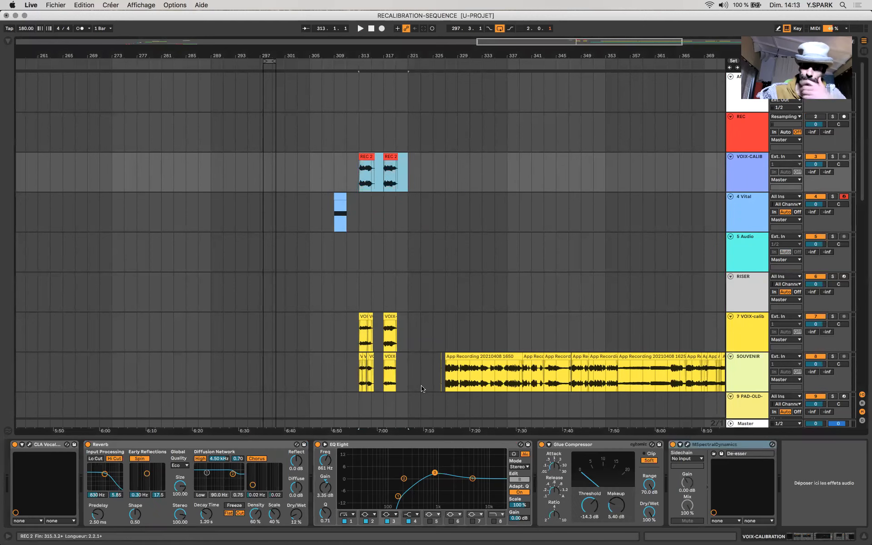
{"action": "left_click_drag", "start_coordinate": [358, 324], "coordinate": [412, 360]}
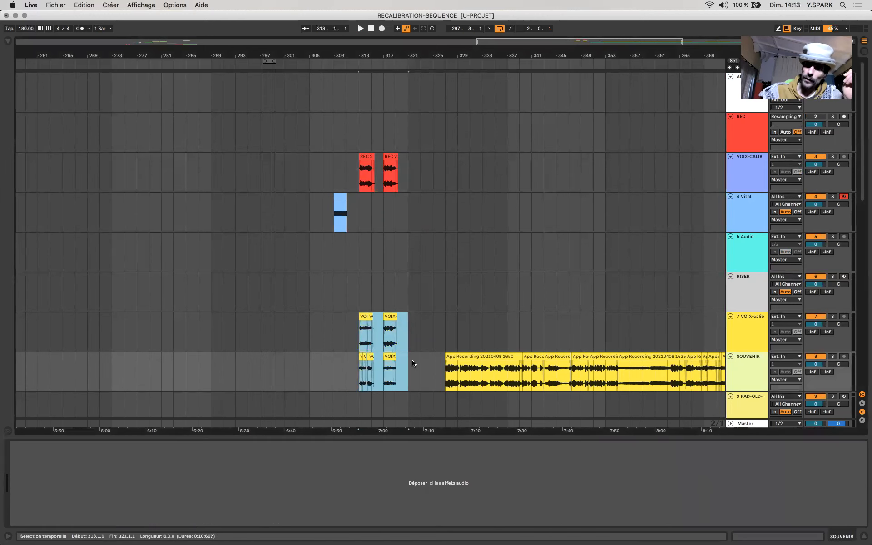
{"action": "key", "text": "Delete"}
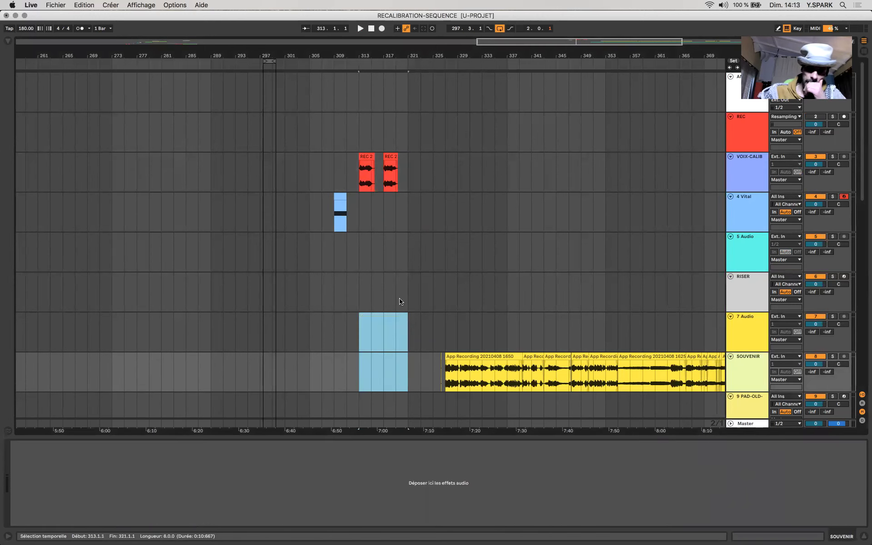
Move the VOIX-CALIBRATION track with its REC 2 clips to directly above the SOUVENIR track.
{"action": "left_click", "coordinate": [358, 178]}
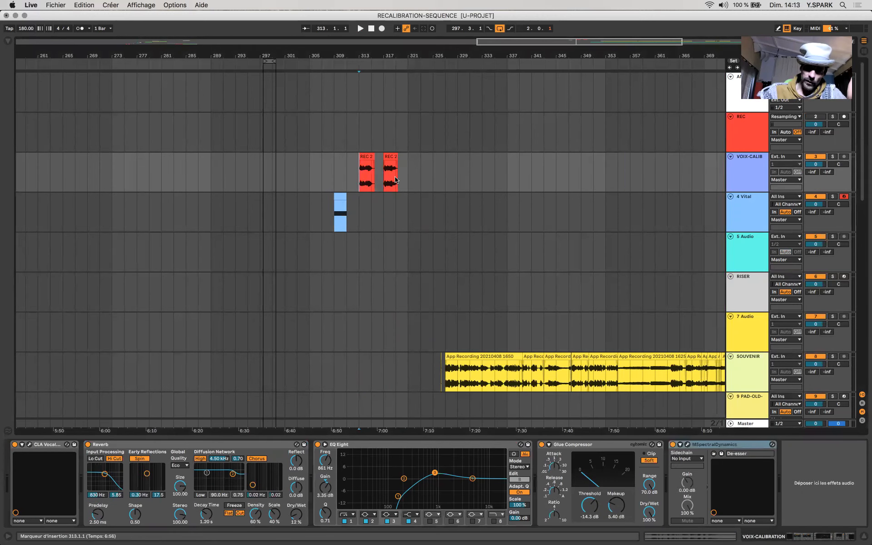
{"action": "left_click", "coordinate": [411, 180], "text": "shift"}
{"action": "scroll", "coordinate": [411, 180], "scroll_direction": "up", "scroll_amount": 10}
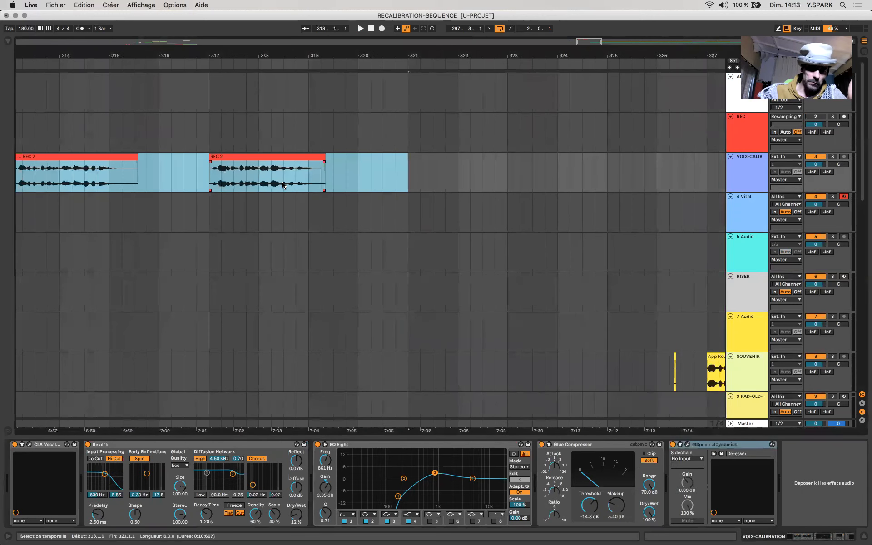
{"action": "scroll", "coordinate": [282, 185], "scroll_direction": "up", "scroll_amount": 5}
{"action": "scroll", "coordinate": [282, 185], "scroll_direction": "up", "scroll_amount": 2}
{"action": "scroll", "coordinate": [282, 185], "scroll_direction": "down", "scroll_amount": 8}
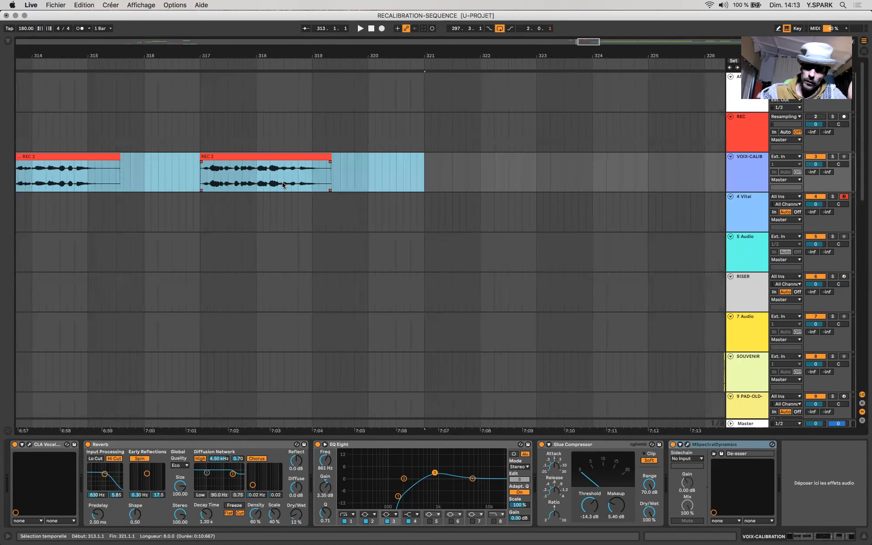
{"action": "scroll", "coordinate": [283, 185], "scroll_direction": "down", "scroll_amount": 8}
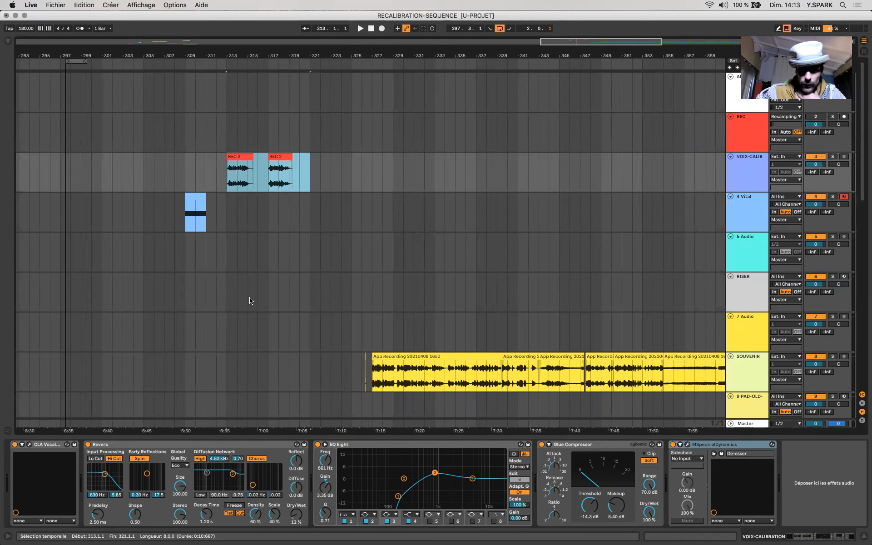
{"action": "left_click_drag", "start_coordinate": [752, 160], "coordinate": [752, 347]}
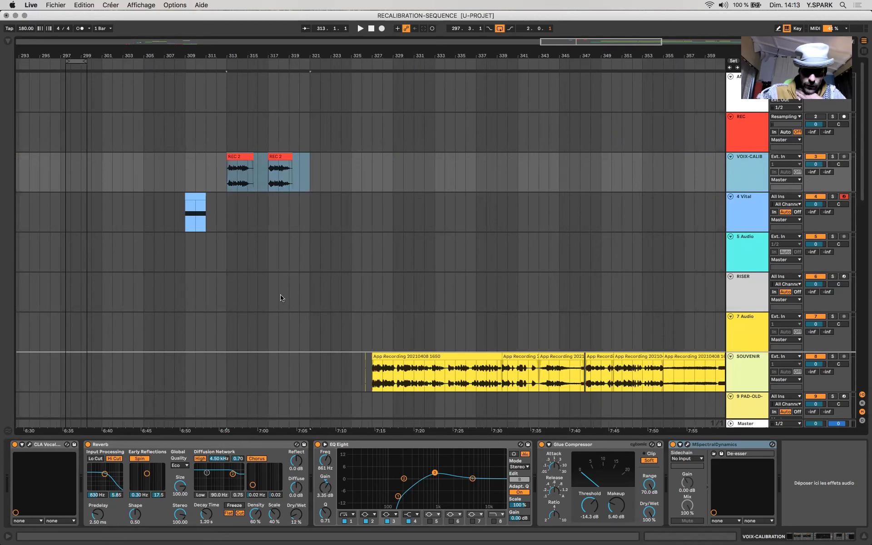
{"action": "left_click_drag", "start_coordinate": [281, 298], "coordinate": [282, 297]}
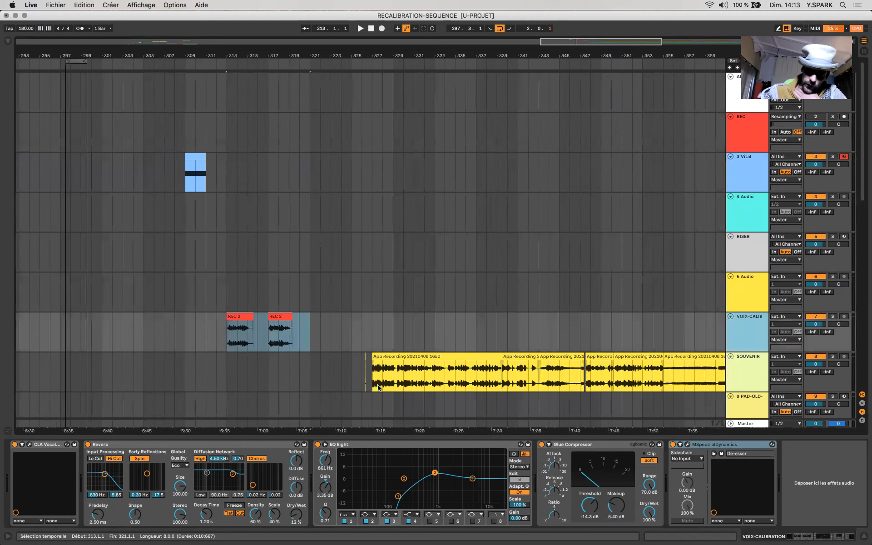
{"action": "left_click", "coordinate": [364, 377]}
{"action": "key", "text": "plus"}
{"action": "key", "text": "plus"}
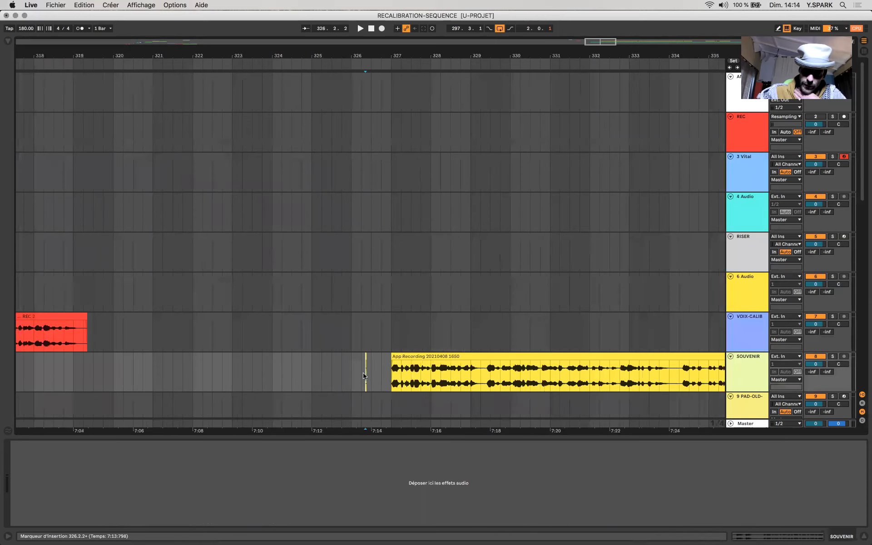
{"action": "left_click", "coordinate": [395, 356]}
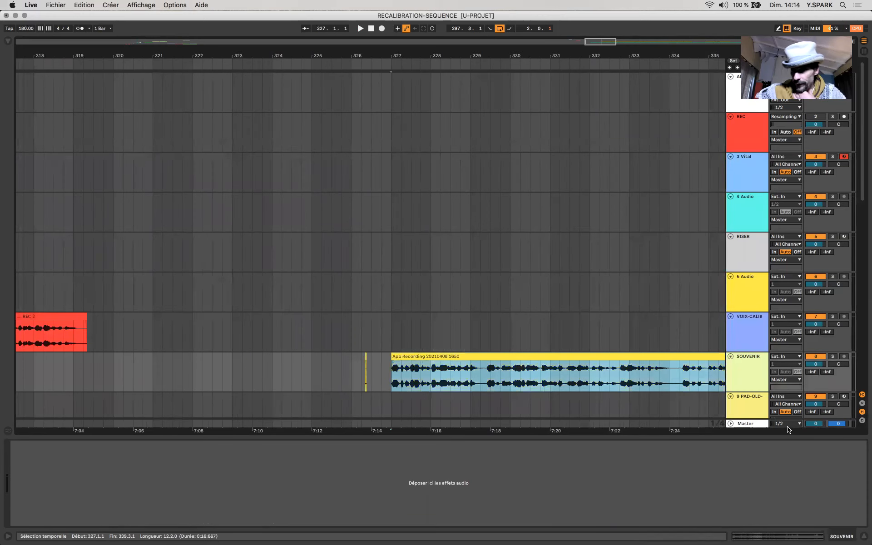
{"action": "left_click", "coordinate": [833, 357]}
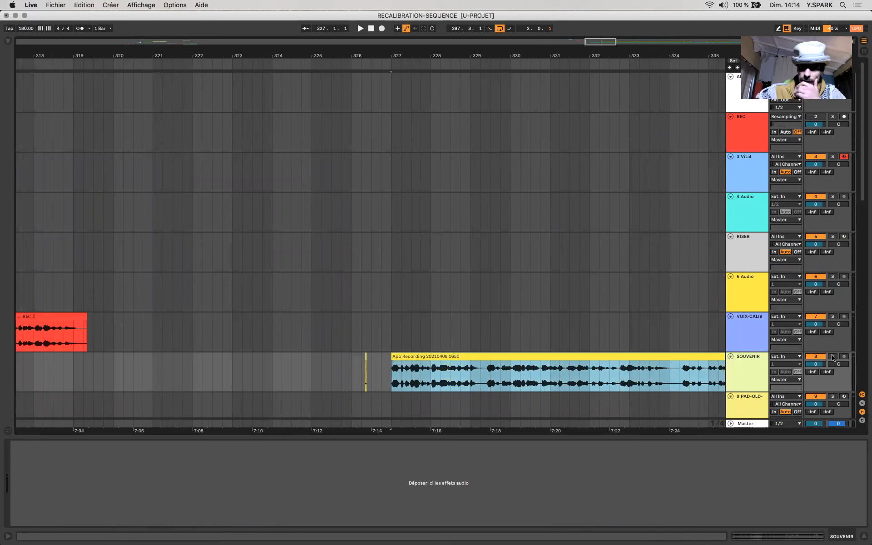
{"action": "key", "text": "space"}
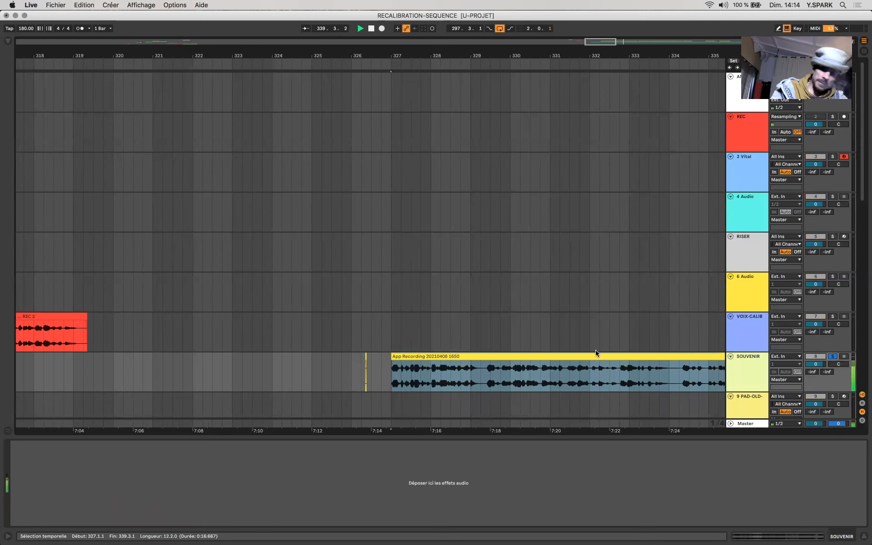
{"action": "scroll", "coordinate": [596, 353], "scroll_direction": "right", "scroll_amount": 10}
{"action": "scroll", "coordinate": [597, 353], "scroll_direction": "down", "scroll_amount": 2}
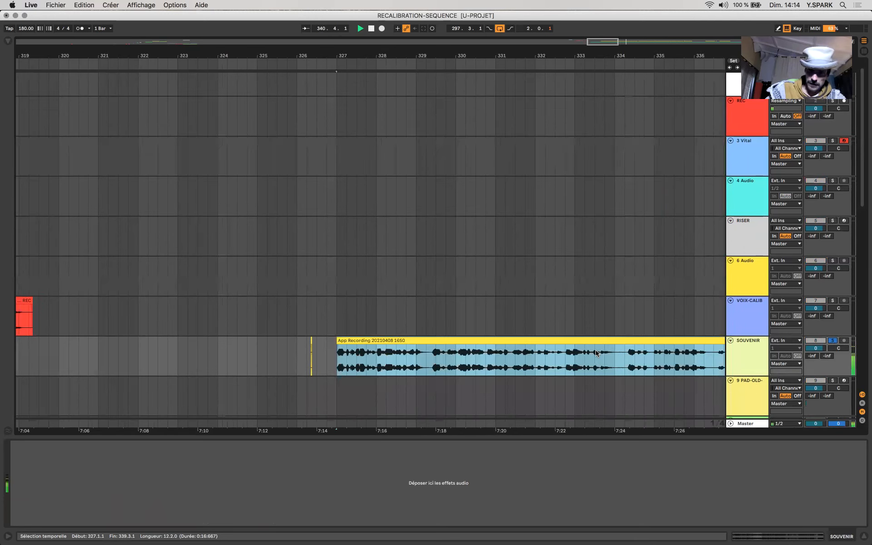
{"action": "scroll", "coordinate": [597, 353], "scroll_direction": "right", "scroll_amount": 5}
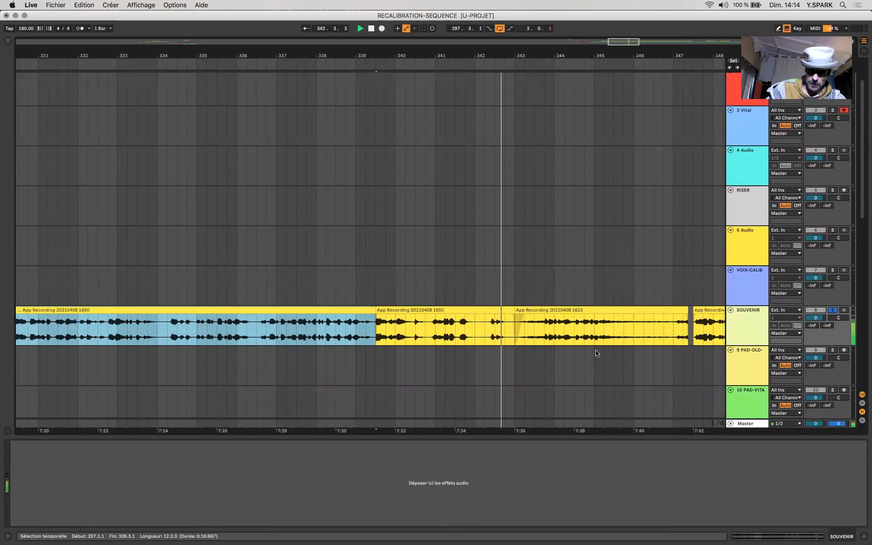
{"action": "scroll", "coordinate": [597, 353], "scroll_direction": "right", "scroll_amount": 2}
{"action": "scroll", "coordinate": [596, 353], "scroll_direction": "right", "scroll_amount": 3}
{"action": "scroll", "coordinate": [596, 353], "scroll_direction": "down", "scroll_amount": 1}
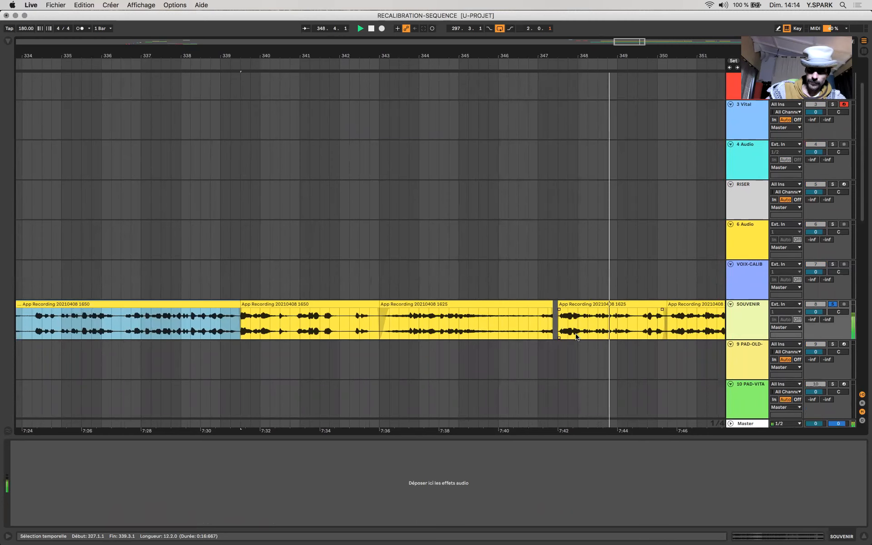
{"action": "scroll", "coordinate": [577, 337], "scroll_direction": "down", "scroll_amount": 5}
{"action": "scroll", "coordinate": [576, 337], "scroll_direction": "right", "scroll_amount": 1}
{"action": "scroll", "coordinate": [577, 337], "scroll_direction": "right", "scroll_amount": 3}
{"action": "scroll", "coordinate": [576, 338], "scroll_direction": "down", "scroll_amount": 1}
{"action": "key", "text": "space"}
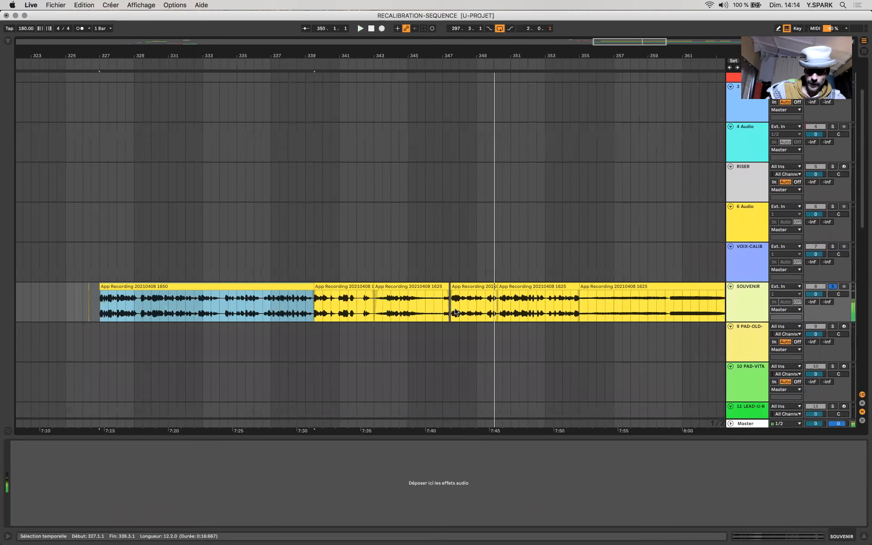
{"action": "left_click", "coordinate": [323, 288]}
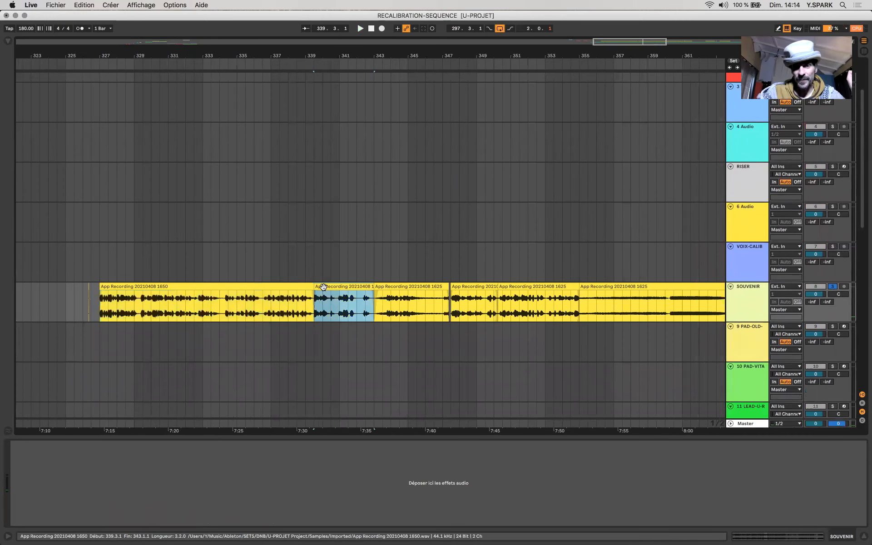
{"action": "key", "text": "space"}
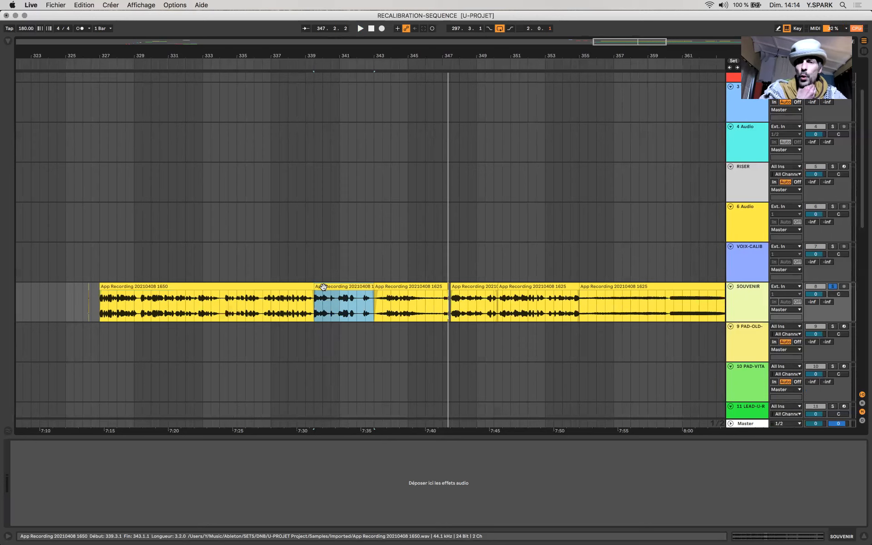
{"action": "scroll", "coordinate": [441, 326], "scroll_direction": "up", "scroll_amount": 5}
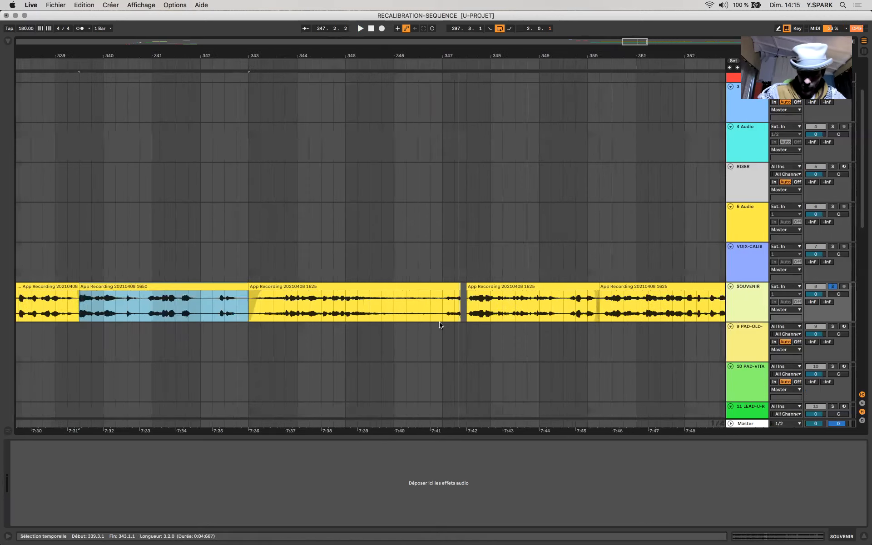
{"action": "left_click", "coordinate": [419, 287]}
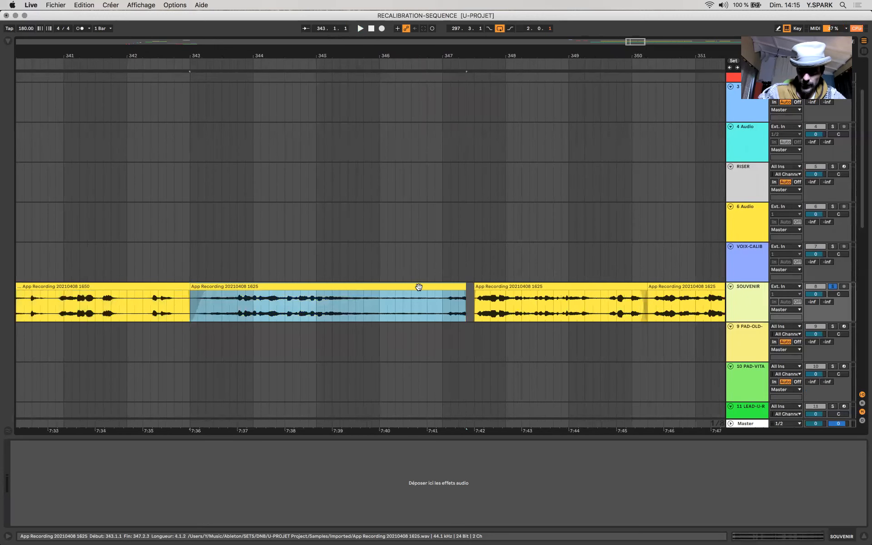
{"action": "left_click", "coordinate": [64, 311]}
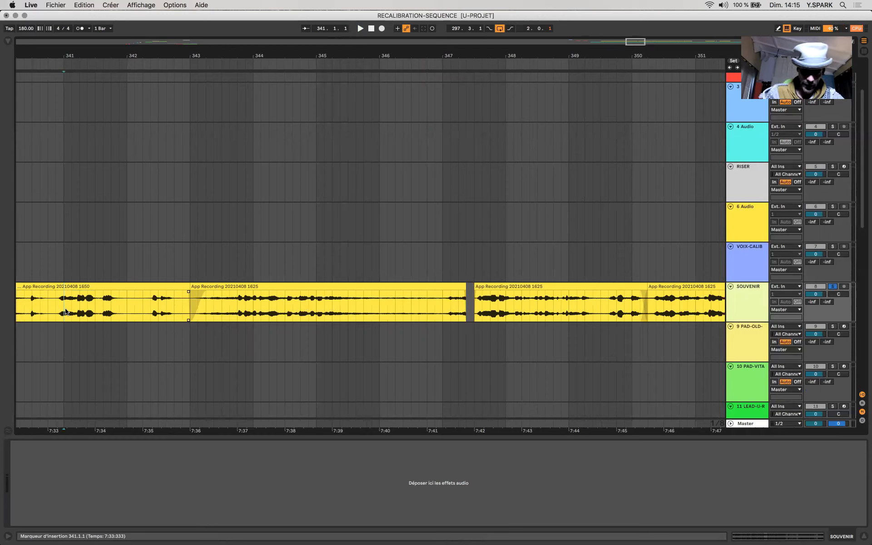
{"action": "left_click_drag", "start_coordinate": [198, 313], "coordinate": [300, 311]}
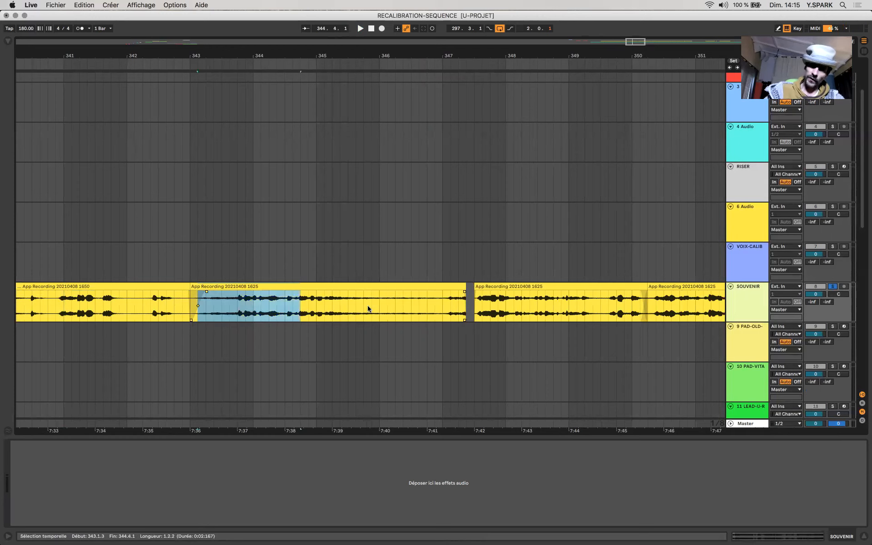
{"action": "left_click", "coordinate": [368, 309], "text": "shift"}
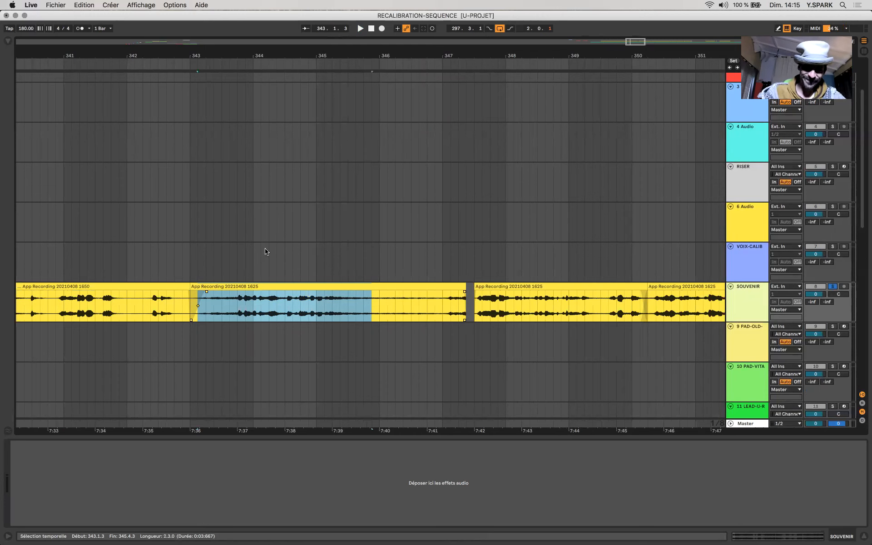
{"action": "left_click", "coordinate": [136, 309]}
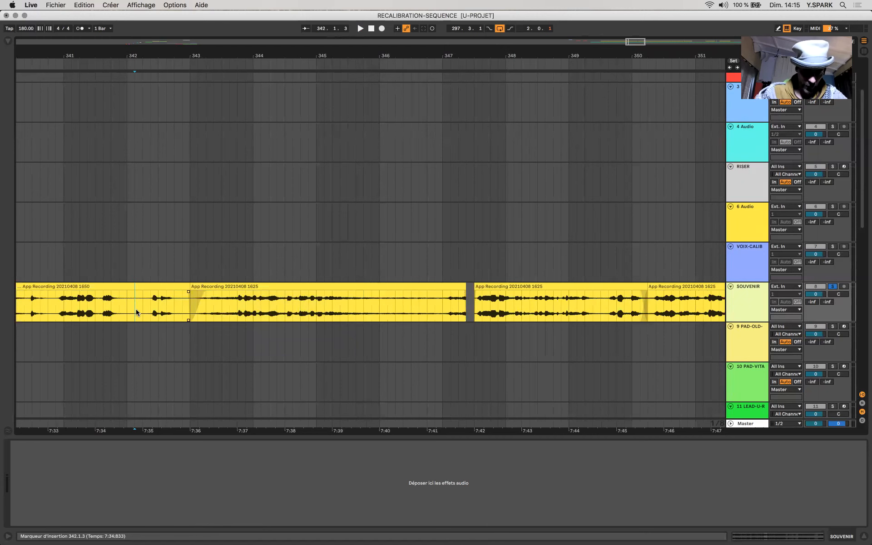
{"action": "key", "text": "minus"}
{"action": "key", "text": "minus"}
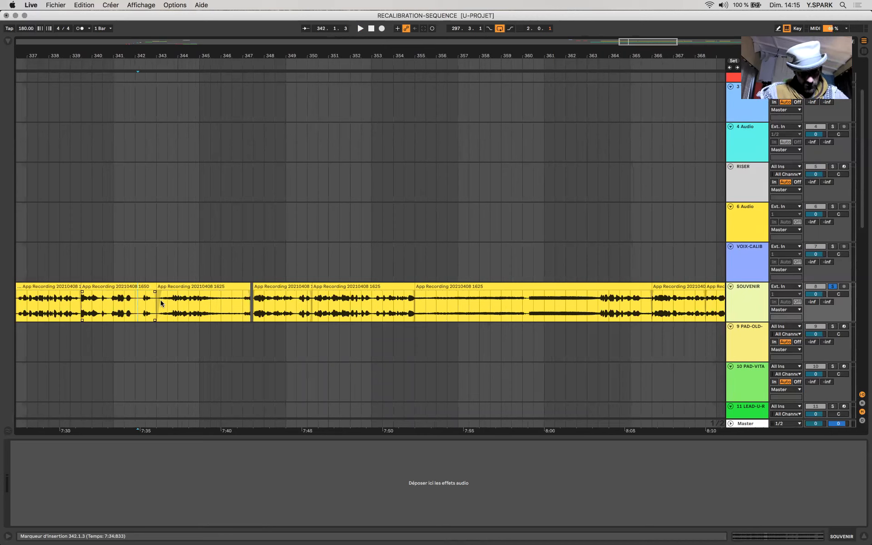
{"action": "key", "text": "space"}
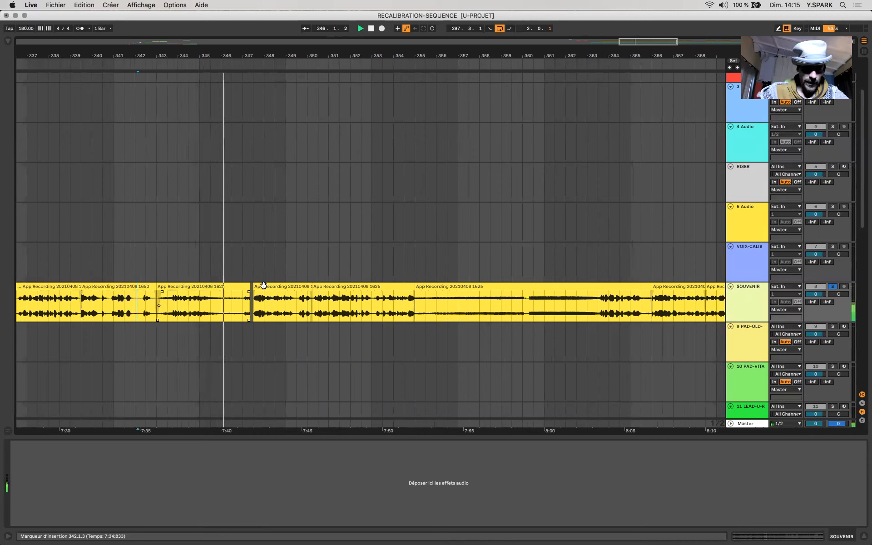
{"action": "left_click", "coordinate": [263, 285]}
{"action": "key", "text": "space"}
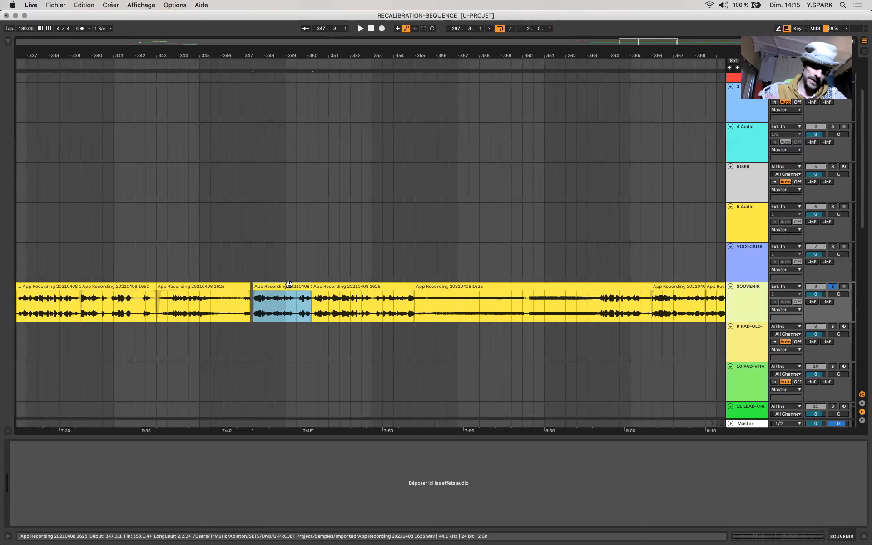
{"action": "key", "text": "space"}
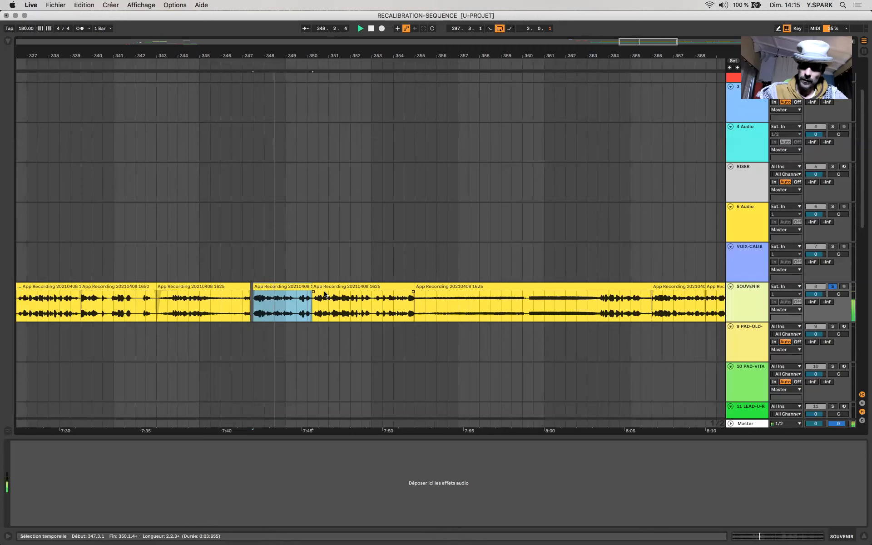
{"action": "left_click", "coordinate": [331, 285]}
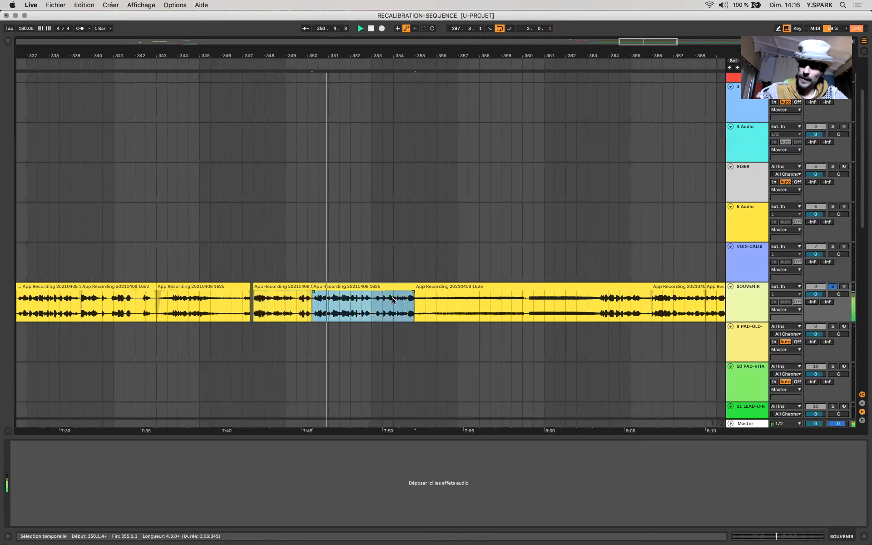
{"action": "left_click", "coordinate": [424, 302]}
{"action": "mouse_move", "coordinate": [496, 303]}
{"action": "left_mouse_down"}
{"action": "mouse_move", "coordinate": [466, 302]}
{"action": "mouse_move", "coordinate": [540, 303]}
{"action": "mouse_move", "coordinate": [490, 302]}
{"action": "mouse_move", "coordinate": [507, 304]}
{"action": "left_mouse_up"}
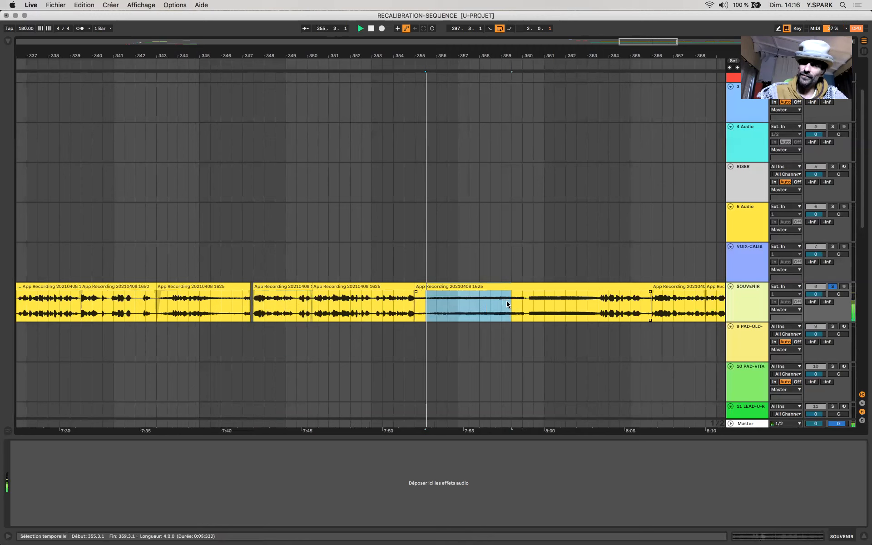
{"action": "key", "text": "XF86AudioRaiseVolume"}
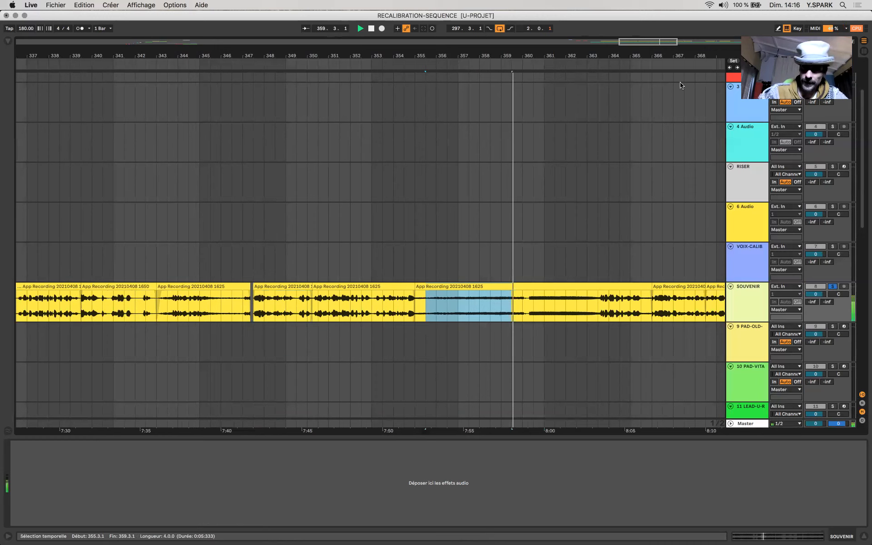
{"action": "left_click", "coordinate": [723, 5]}
{"action": "left_click", "coordinate": [698, 5]}
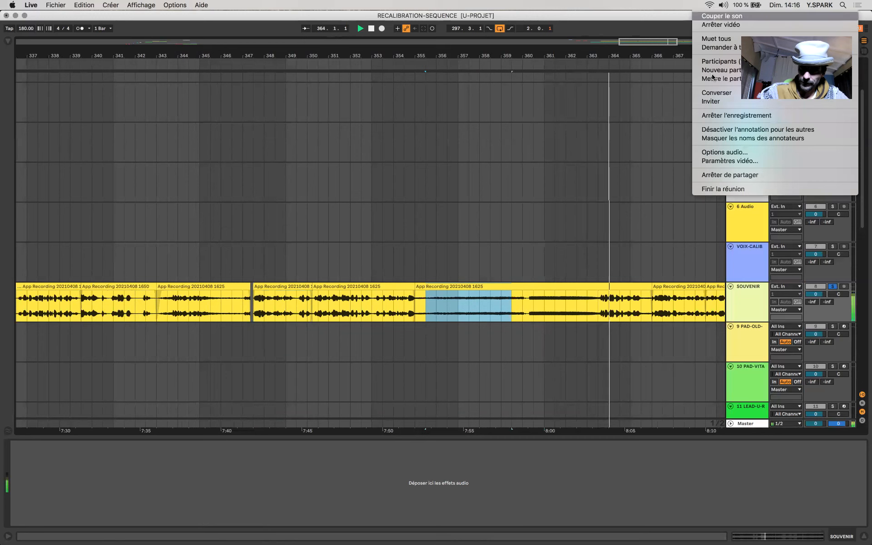
{"action": "left_click", "coordinate": [688, 5]}
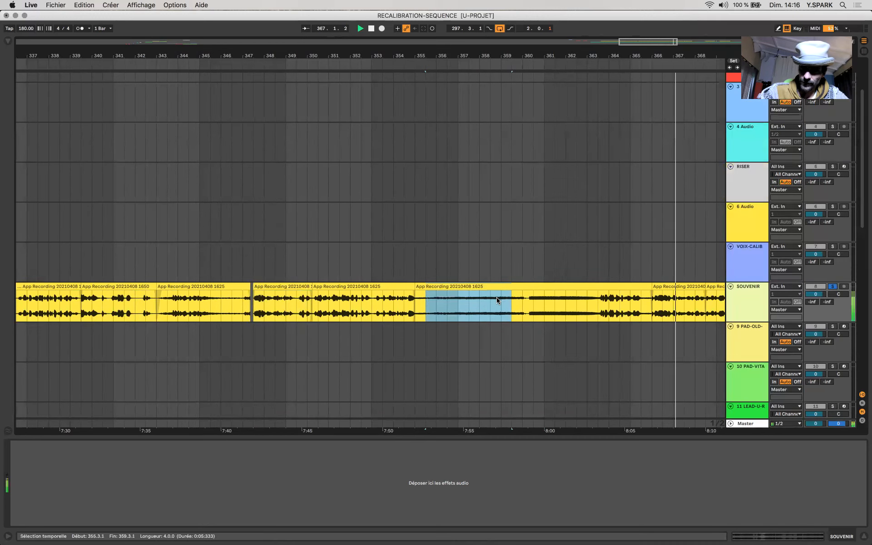
Follow SOUVENIR playback through the remaining clips of the first group, up to about bar 377.
{"action": "scroll", "coordinate": [500, 302], "scroll_direction": "right", "scroll_amount": 8}
{"action": "left_click", "coordinate": [457, 301]}
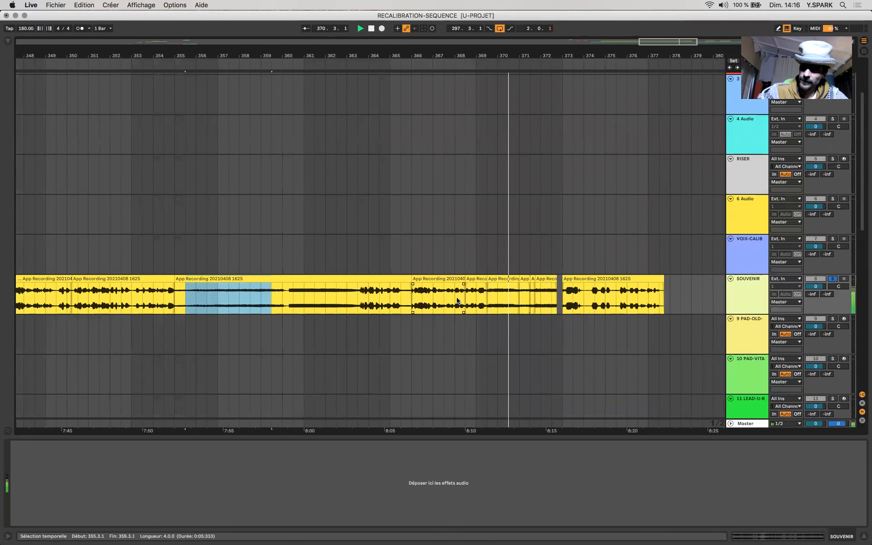
{"action": "scroll", "coordinate": [458, 301], "scroll_direction": "right", "scroll_amount": 3}
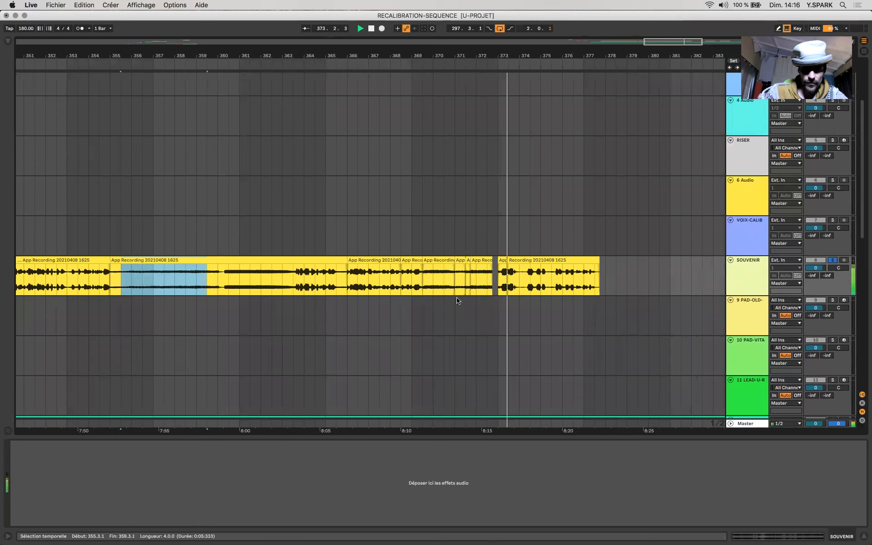
{"action": "left_click", "coordinate": [543, 284]}
{"action": "scroll", "coordinate": [543, 284], "scroll_direction": "down", "scroll_amount": 2}
{"action": "scroll", "coordinate": [543, 284], "scroll_direction": "down", "scroll_amount": 5}
{"action": "scroll", "coordinate": [543, 284], "scroll_direction": "right", "scroll_amount": 3}
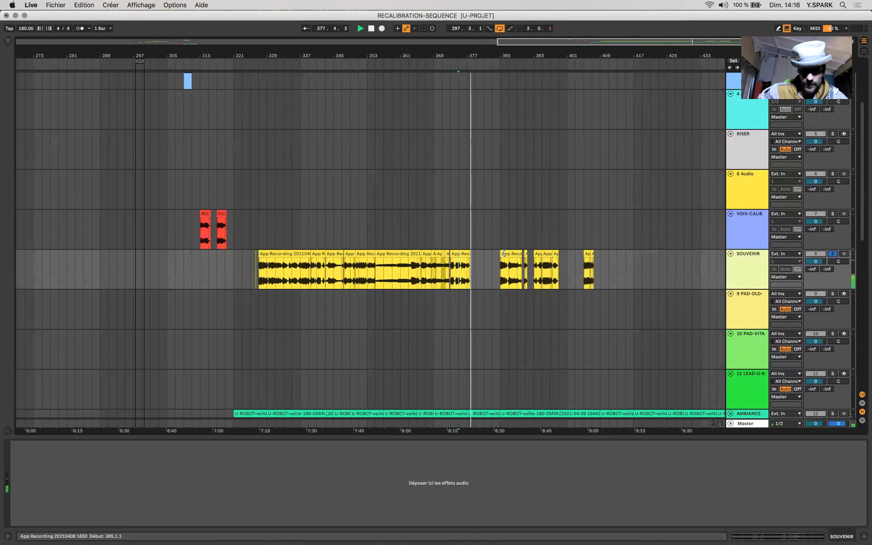
Audition the SOUVENIR clips from bar 385, selecting in turn the ones starting at 385.1.1, 390.4.1 and 393.1.1.
{"action": "left_click", "coordinate": [504, 253]}
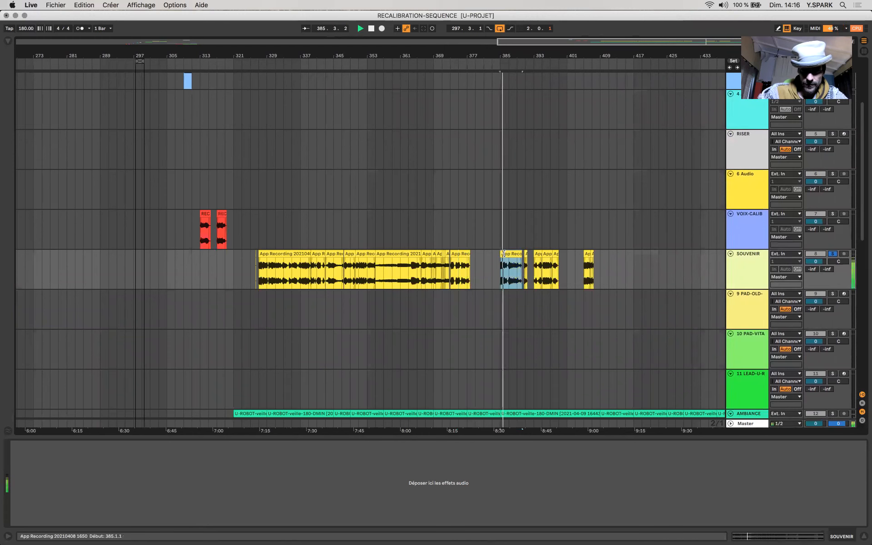
{"action": "left_click", "coordinate": [525, 255]}
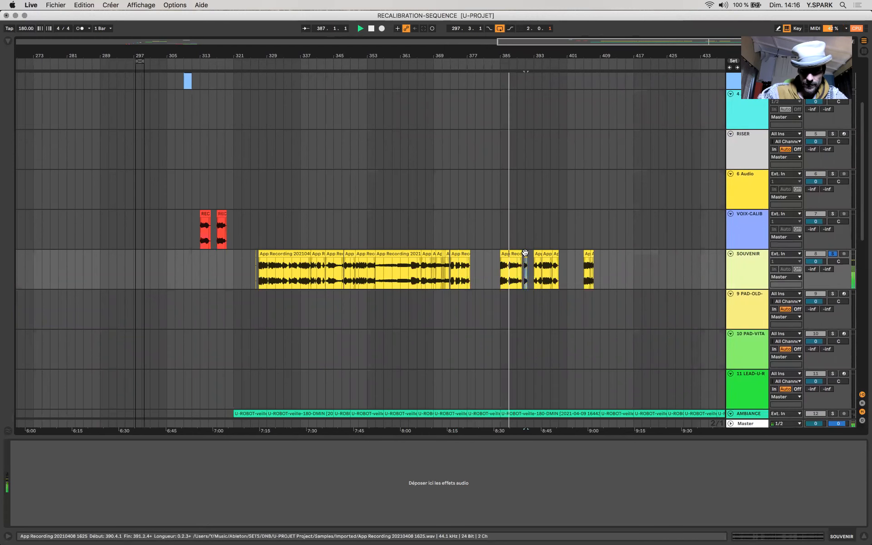
{"action": "scroll", "coordinate": [525, 255], "scroll_direction": "up", "scroll_amount": 5}
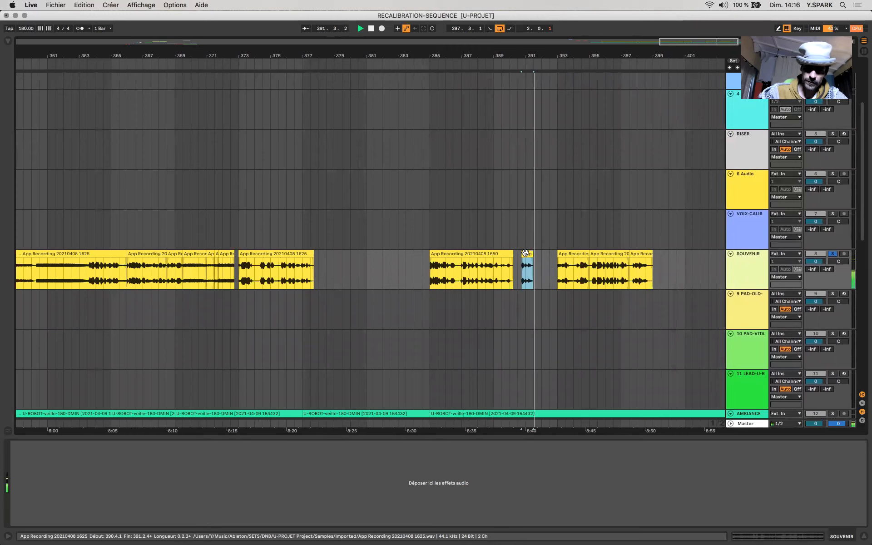
{"action": "left_click", "coordinate": [566, 252]}
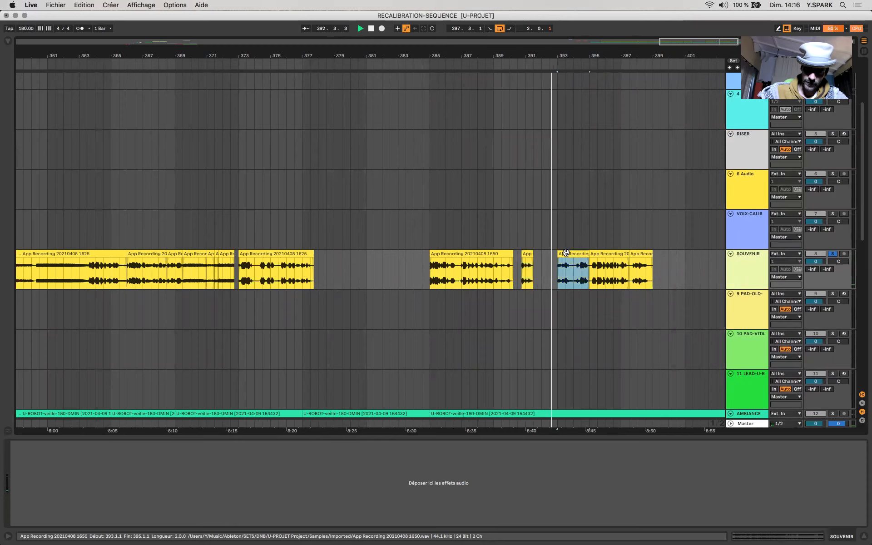
Audition the last pair of SOUVENIR clips from bar 405 and stop playback at bar 408.
{"action": "scroll", "coordinate": [463, 252], "scroll_direction": "right", "scroll_amount": 5}
{"action": "scroll", "coordinate": [463, 251], "scroll_direction": "right", "scroll_amount": 1}
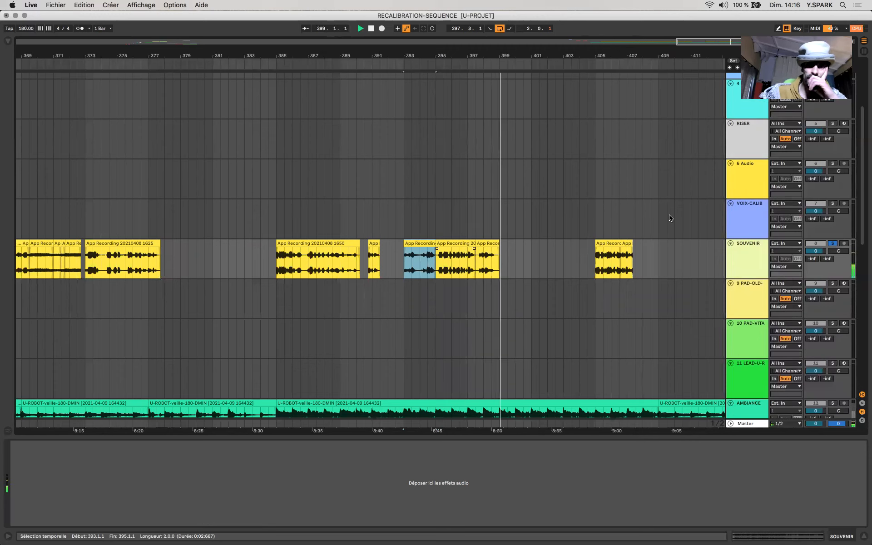
{"action": "left_click", "coordinate": [603, 245]}
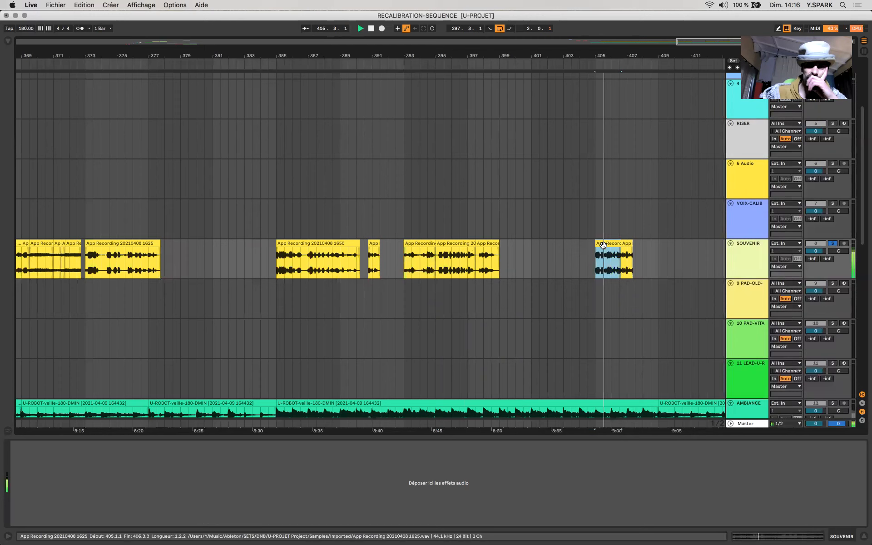
{"action": "scroll", "coordinate": [603, 245], "scroll_direction": "right", "scroll_amount": 4}
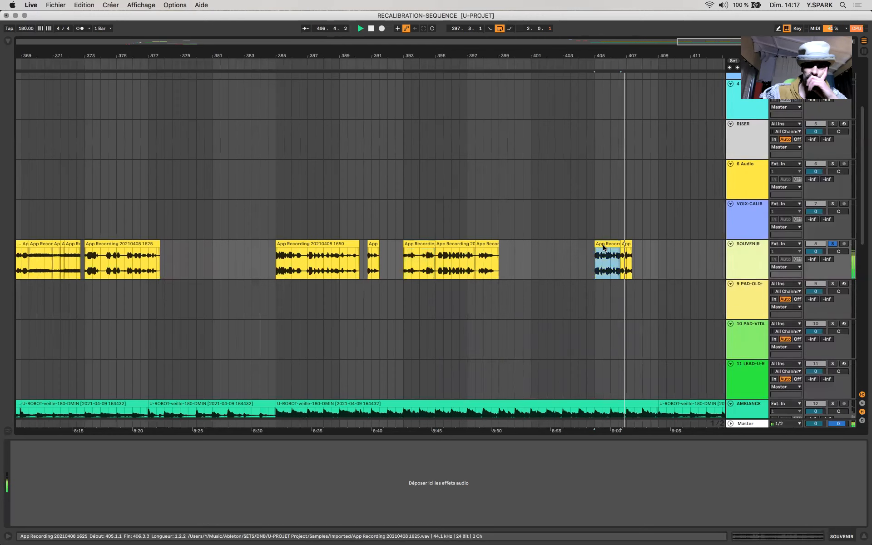
{"action": "scroll", "coordinate": [603, 246], "scroll_direction": "down", "scroll_amount": 5}
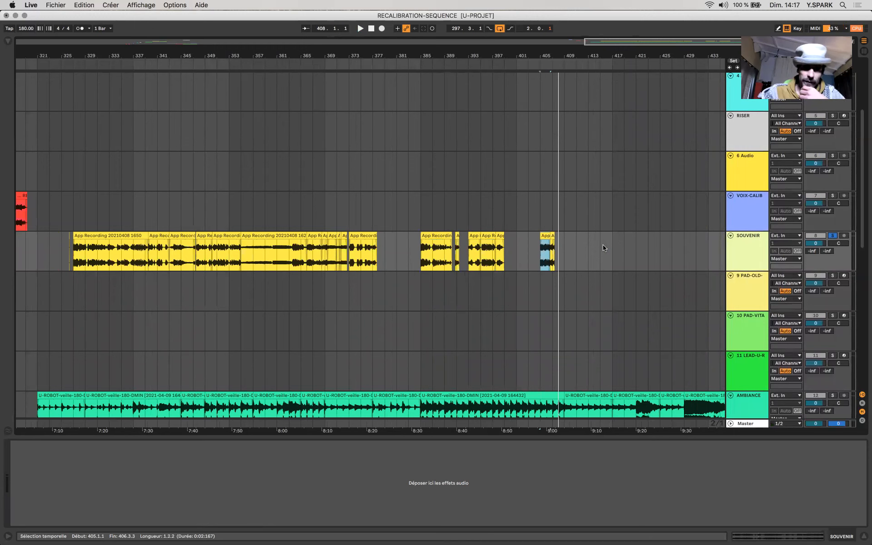
Highlight in turn SOUVENIR bars 327 to 333, the clip at bar 339.3, and bars 355 to 361.
{"action": "left_click", "coordinate": [78, 259]}
{"action": "left_click_drag", "start_coordinate": [83, 259], "coordinate": [108, 255]}
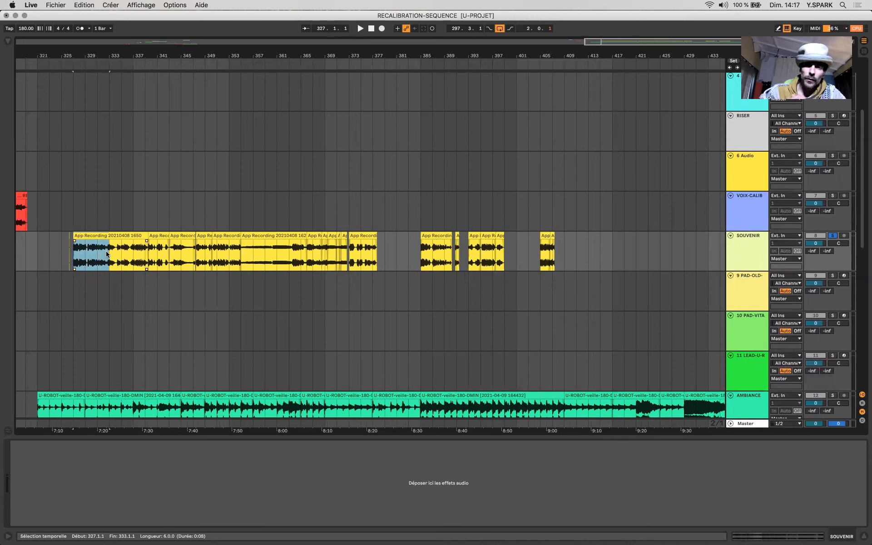
{"action": "left_click", "coordinate": [162, 235]}
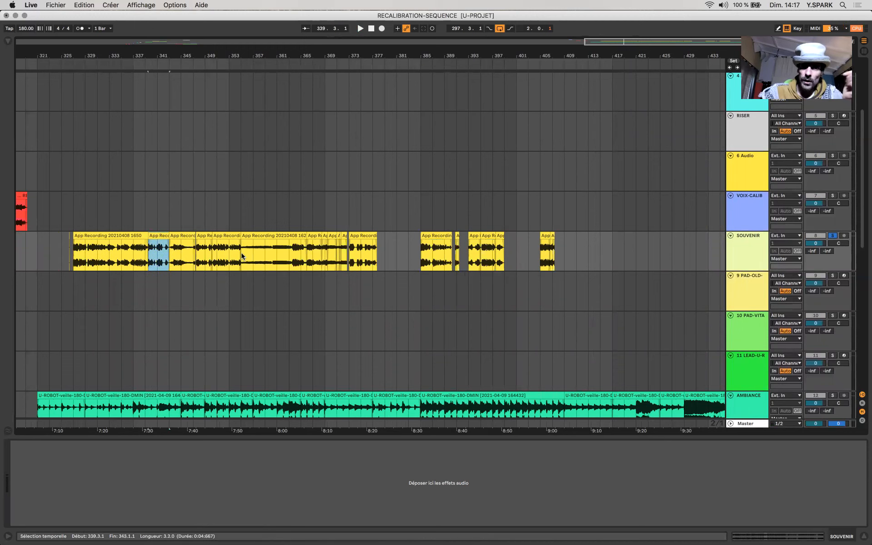
{"action": "left_click", "coordinate": [280, 258]}
{"action": "key", "text": "alt+shift+Left"}
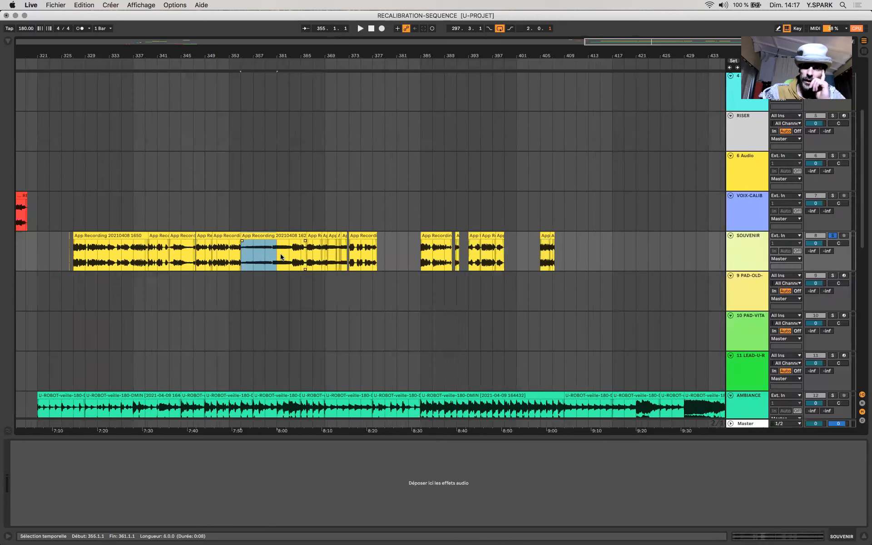
Select the later group of SOUVENIR clips from bar 385 to bar 411.
{"action": "left_click_drag", "start_coordinate": [409, 258], "coordinate": [481, 259]}
{"action": "left_click", "coordinate": [496, 258], "text": "shift"}
{"action": "left_click_drag", "start_coordinate": [418, 261], "coordinate": [581, 253]}
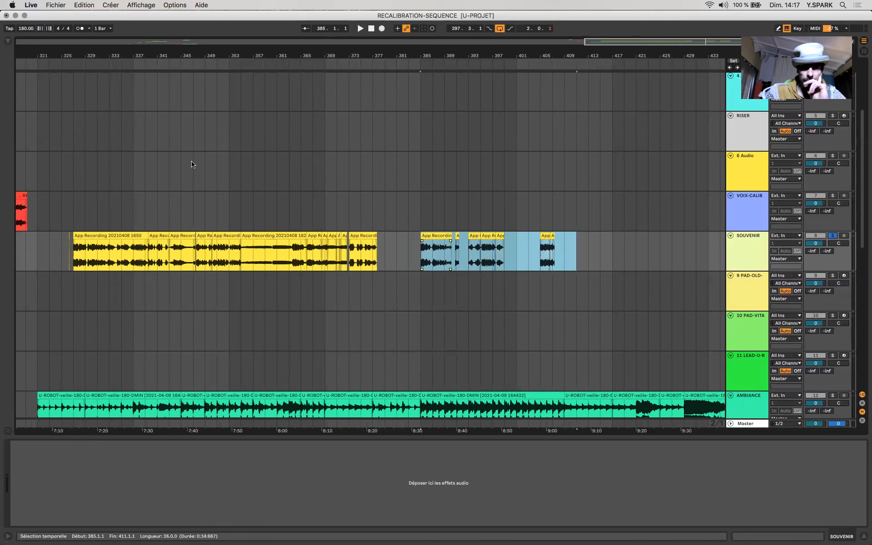
{"action": "scroll", "coordinate": [191, 164], "scroll_direction": "down", "scroll_amount": 5}
{"action": "scroll", "coordinate": [456, 196], "scroll_direction": "up", "scroll_amount": 3}
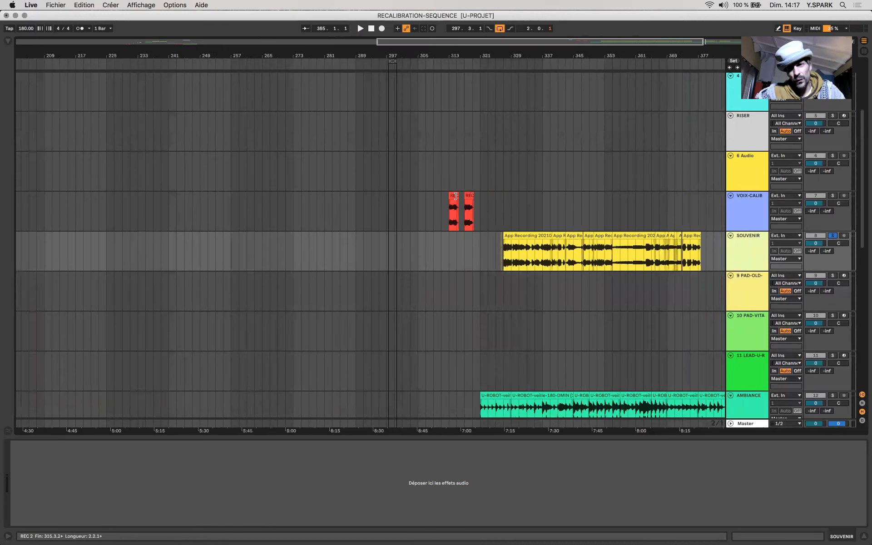
Audition the tiny SOUVENIR fragment just before the App Recording clip that starts at bar 327.
{"action": "left_click", "coordinate": [451, 221]}
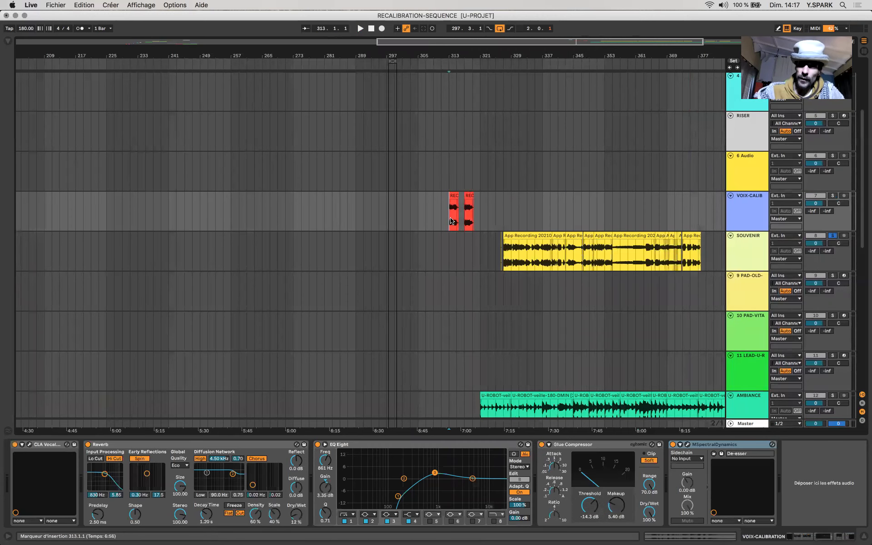
{"action": "scroll", "coordinate": [450, 222], "scroll_direction": "down", "scroll_amount": 2}
{"action": "scroll", "coordinate": [451, 221], "scroll_direction": "right", "scroll_amount": 2}
{"action": "scroll", "coordinate": [447, 198], "scroll_direction": "up", "scroll_amount": 5}
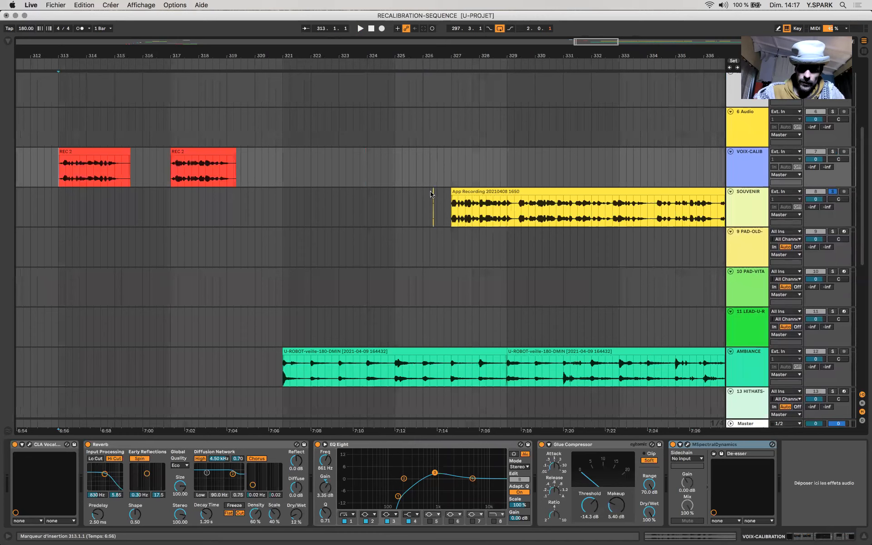
{"action": "left_click", "coordinate": [432, 194]}
{"action": "key", "text": "space"}
{"action": "key", "text": "space"}
{"action": "scroll", "coordinate": [432, 193], "scroll_direction": "up", "scroll_amount": 3}
{"action": "left_click", "coordinate": [433, 193]}
{"action": "scroll", "coordinate": [433, 192], "scroll_direction": "up", "scroll_amount": 2}
{"action": "key", "text": "space"}
{"action": "key", "text": "space"}
Delete the stray SOUVENIR fragment by clearing the range from 326.1.2 to 326.2.3.
{"action": "left_click_drag", "start_coordinate": [433, 204], "coordinate": [400, 203]}
{"action": "key", "text": "space"}
{"action": "key", "text": "space"}
{"action": "key", "text": "space"}
{"action": "key", "text": "Delete"}
{"action": "scroll", "coordinate": [399, 203], "scroll_direction": "down", "scroll_amount": 2}
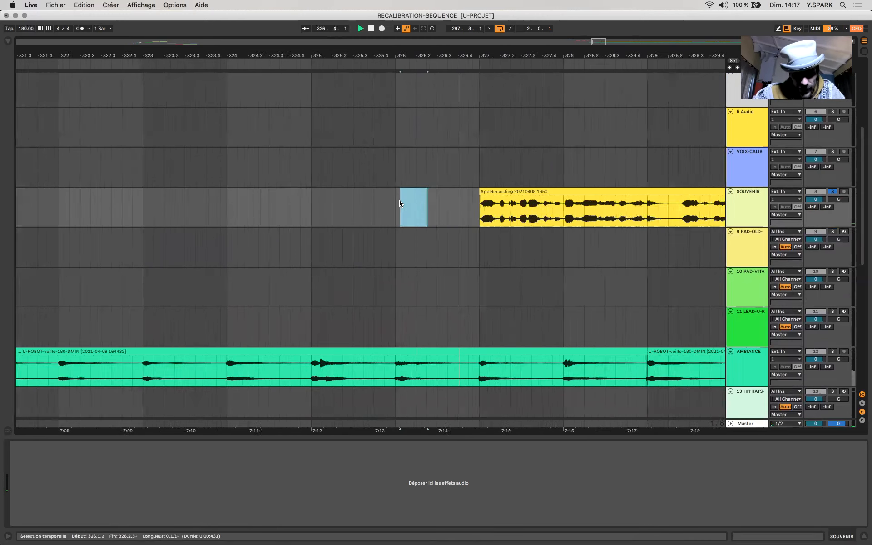
Audition the opening of the SOUVENIR recordings from bar 326.
{"action": "scroll", "coordinate": [401, 203], "scroll_direction": "down", "scroll_amount": 8}
{"action": "key", "text": "space"}
{"action": "key", "text": "space"}
{"action": "scroll", "coordinate": [530, 237], "scroll_direction": "up", "scroll_amount": 1}
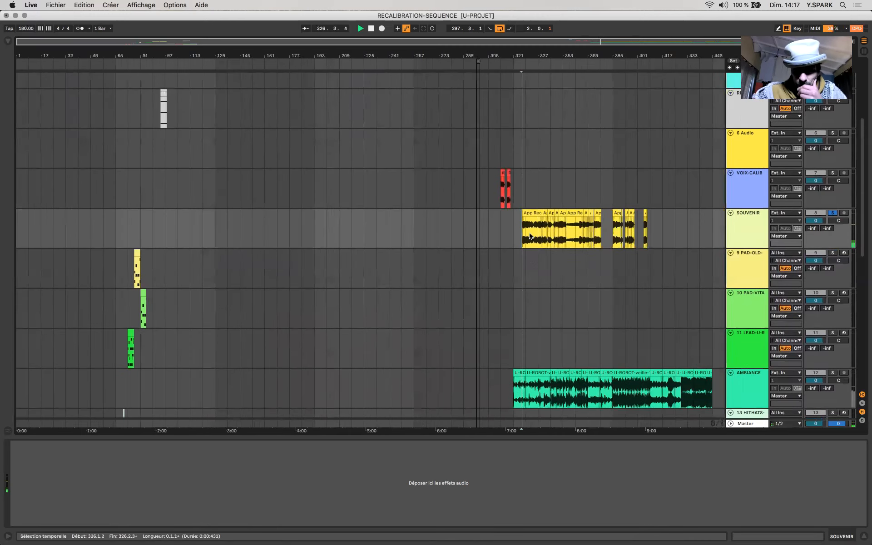
{"action": "left_click", "coordinate": [521, 286]}
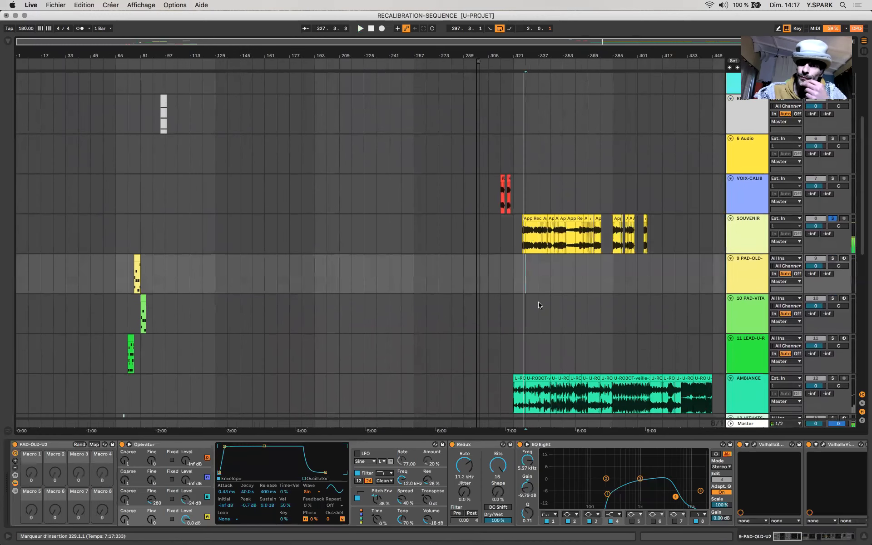
Select the first AMBIANCE clip, bars 321 to 329, and examine how the U-ROBOT-veille clips are laid out.
{"action": "scroll", "coordinate": [540, 305], "scroll_direction": "down", "scroll_amount": 5}
{"action": "left_click", "coordinate": [522, 282]}
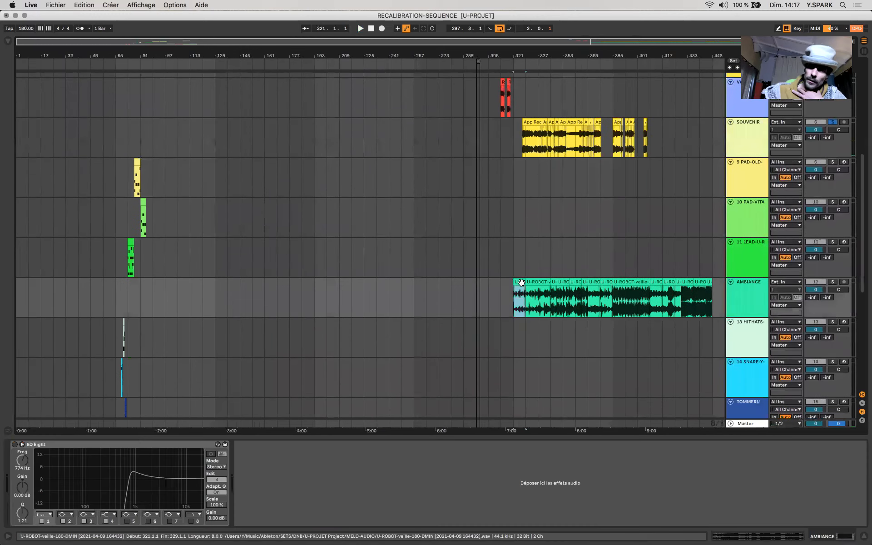
{"action": "scroll", "coordinate": [521, 285], "scroll_direction": "up", "scroll_amount": 5}
{"action": "scroll", "coordinate": [522, 285], "scroll_direction": "down", "scroll_amount": 2}
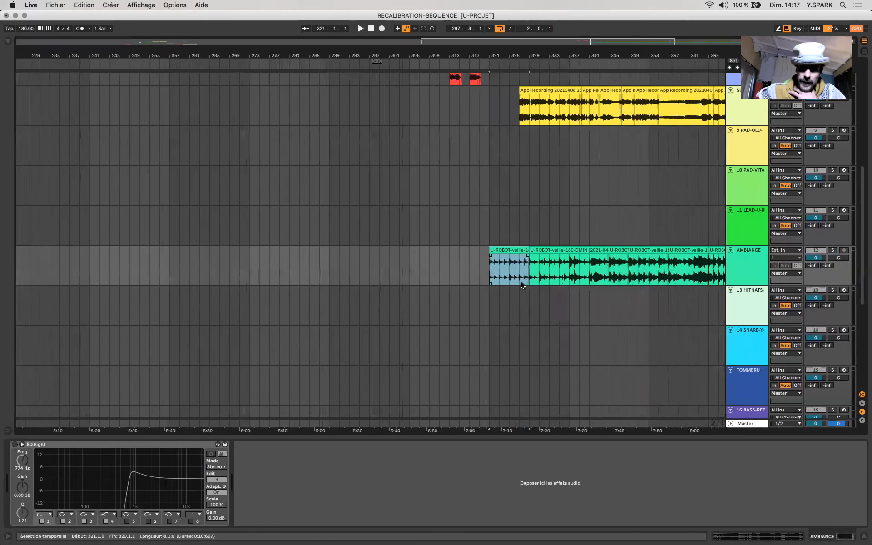
{"action": "scroll", "coordinate": [521, 285], "scroll_direction": "down", "scroll_amount": 2}
{"action": "scroll", "coordinate": [521, 285], "scroll_direction": "right", "scroll_amount": 10}
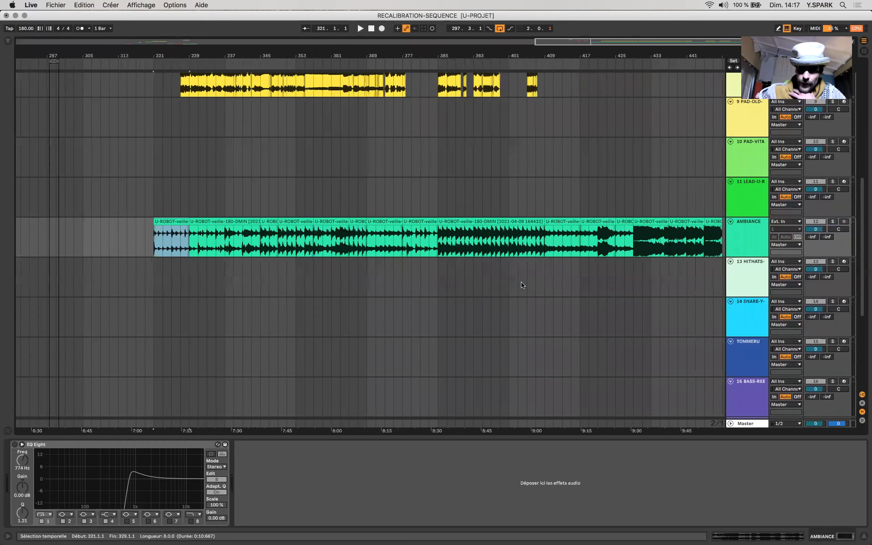
{"action": "scroll", "coordinate": [523, 285], "scroll_direction": "down", "scroll_amount": 3}
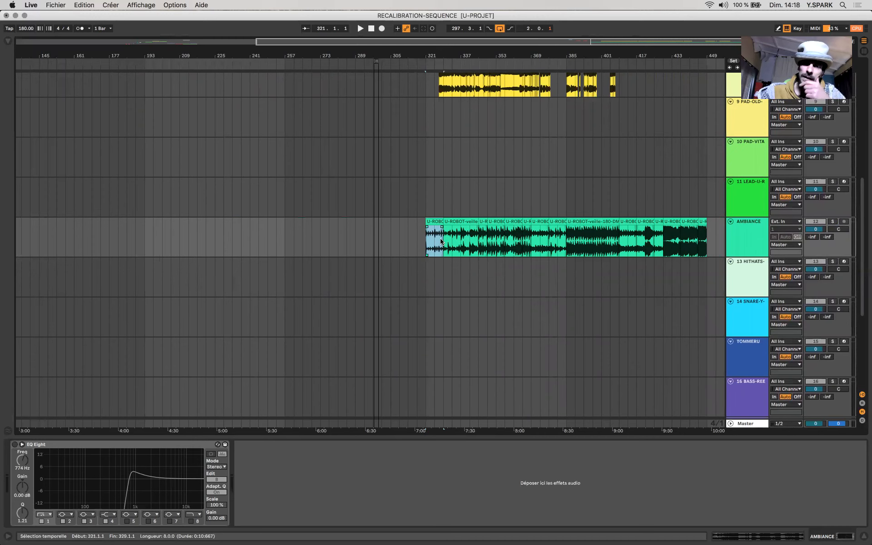
{"action": "scroll", "coordinate": [436, 233], "scroll_direction": "up", "scroll_amount": 3}
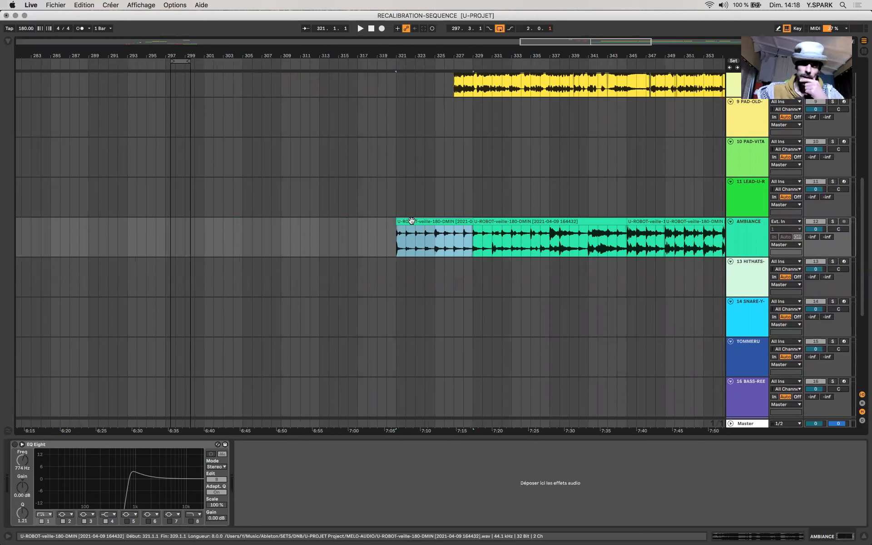
{"action": "scroll", "coordinate": [408, 160], "scroll_direction": "up", "scroll_amount": 1}
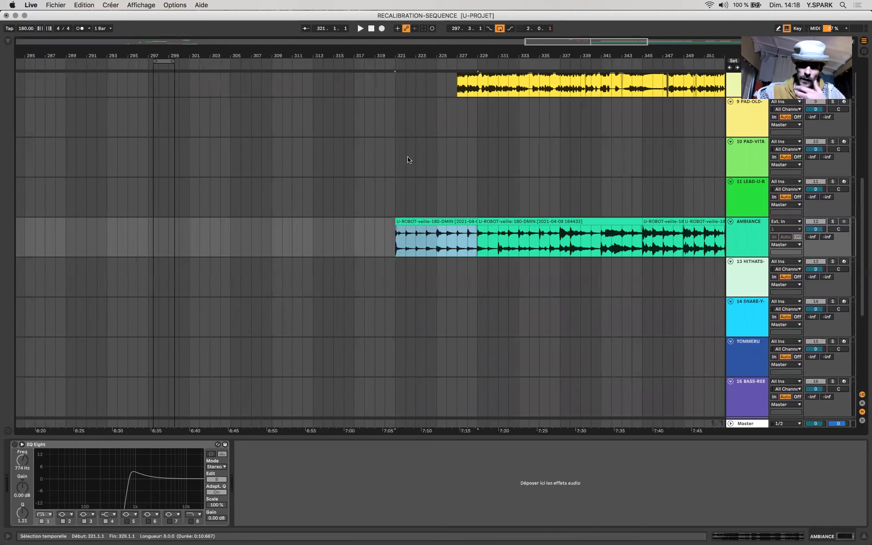
{"action": "scroll", "coordinate": [396, 239], "scroll_direction": "up", "scroll_amount": 5}
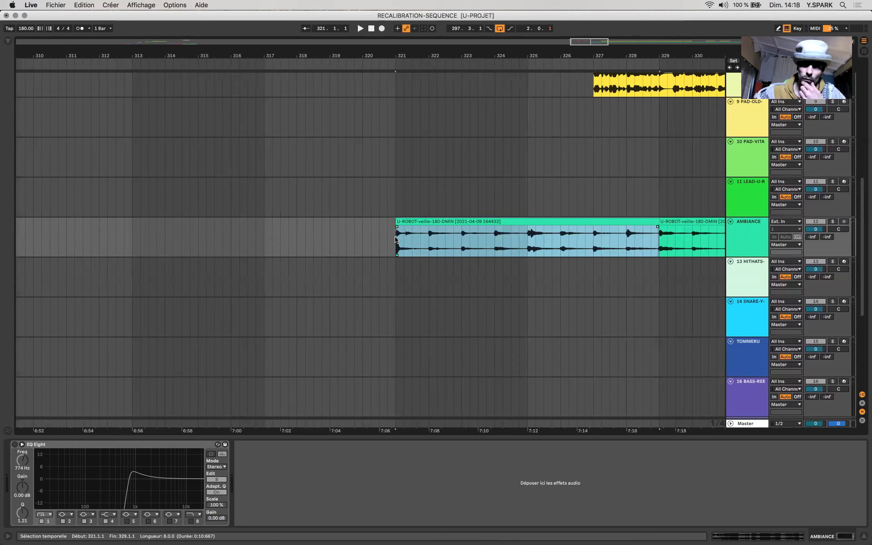
Solo the AMBIANCE track with its first clip, bars 321 to 329, selected.
{"action": "scroll", "coordinate": [396, 239], "scroll_direction": "down", "scroll_amount": 4}
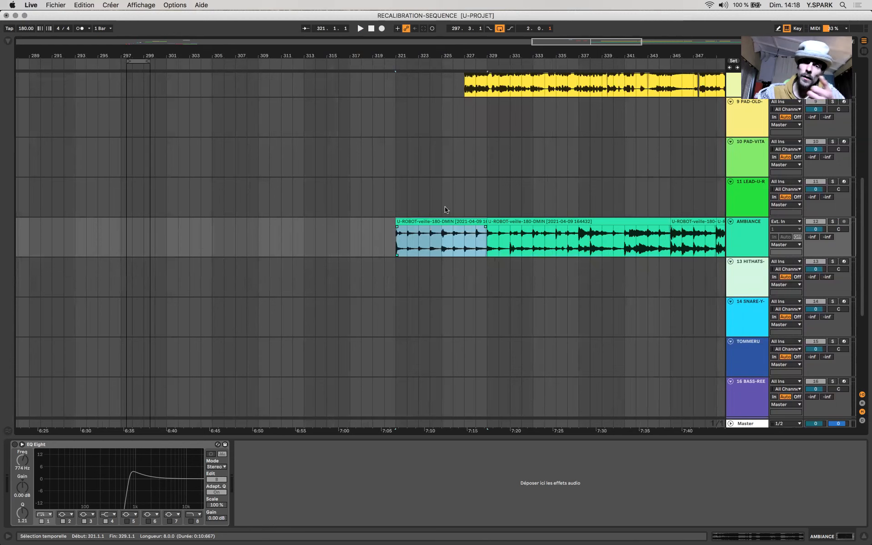
{"action": "left_click", "coordinate": [458, 220]}
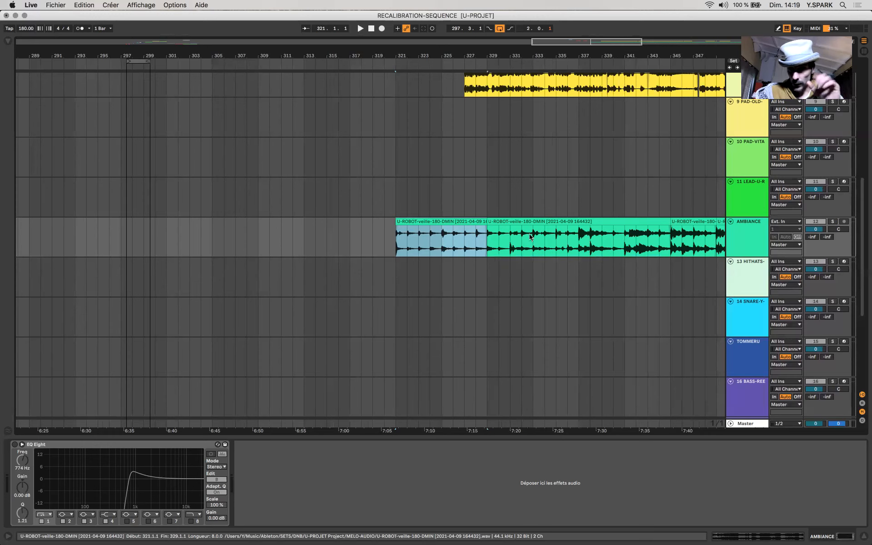
{"action": "left_click", "coordinate": [835, 222]}
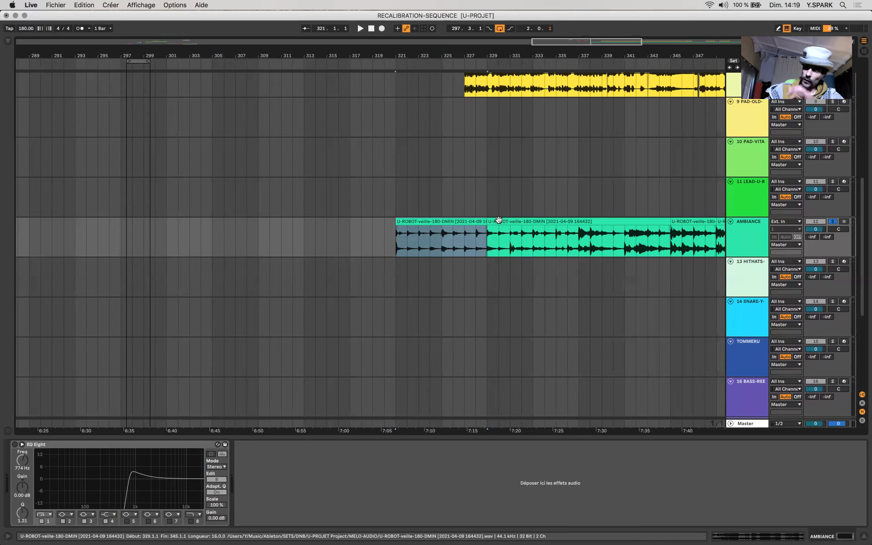
Highlight bars 328 to 332 of the first SOUVENIR recording.
{"action": "left_click_drag", "start_coordinate": [479, 95], "coordinate": [522, 93]}
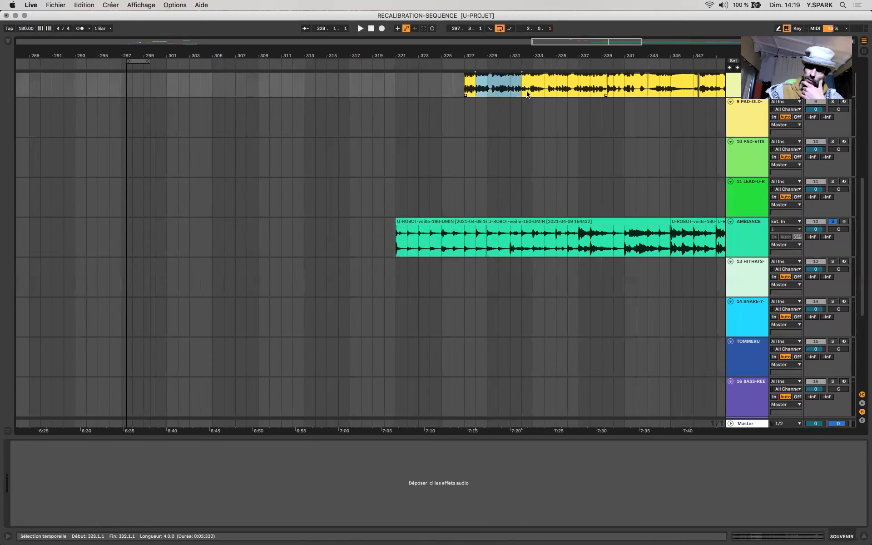
{"action": "scroll", "coordinate": [527, 94], "scroll_direction": "up", "scroll_amount": 3}
{"action": "scroll", "coordinate": [527, 95], "scroll_direction": "right", "scroll_amount": 3}
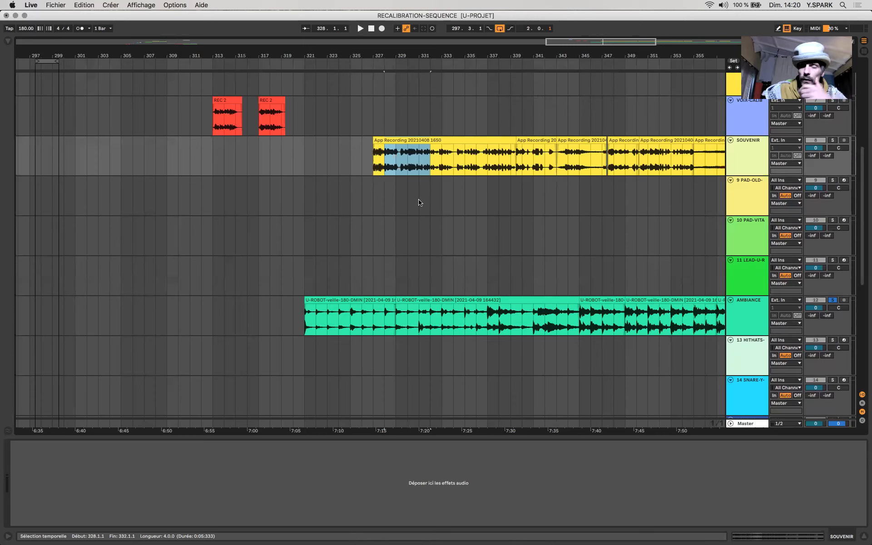
{"action": "scroll", "coordinate": [376, 253], "scroll_direction": "down", "scroll_amount": 3}
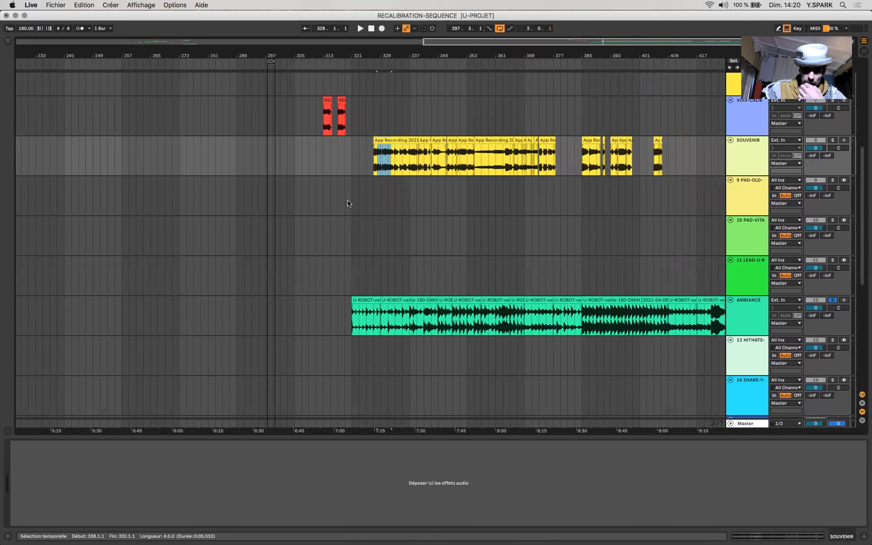
Highlight bars 321 to 449 from VOIX-CALIBRATION down to AMBIANCE, followed by the same range on VOIX-CALIBRATION alone.
{"action": "left_click", "coordinate": [348, 204]}
{"action": "scroll", "coordinate": [436, 125], "scroll_direction": "down", "scroll_amount": 3}
{"action": "left_click_drag", "start_coordinate": [514, 115], "coordinate": [697, 310]}
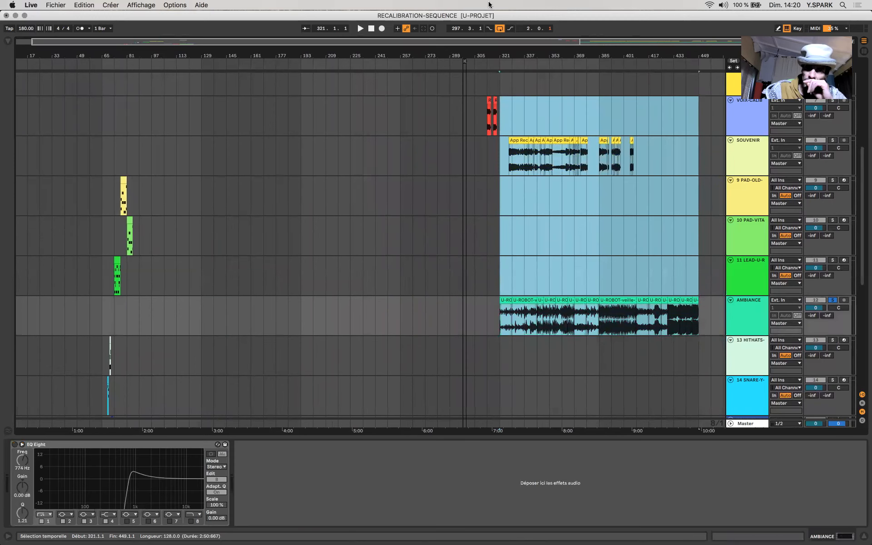
{"action": "left_click_drag", "start_coordinate": [522, 124], "coordinate": [698, 123]}
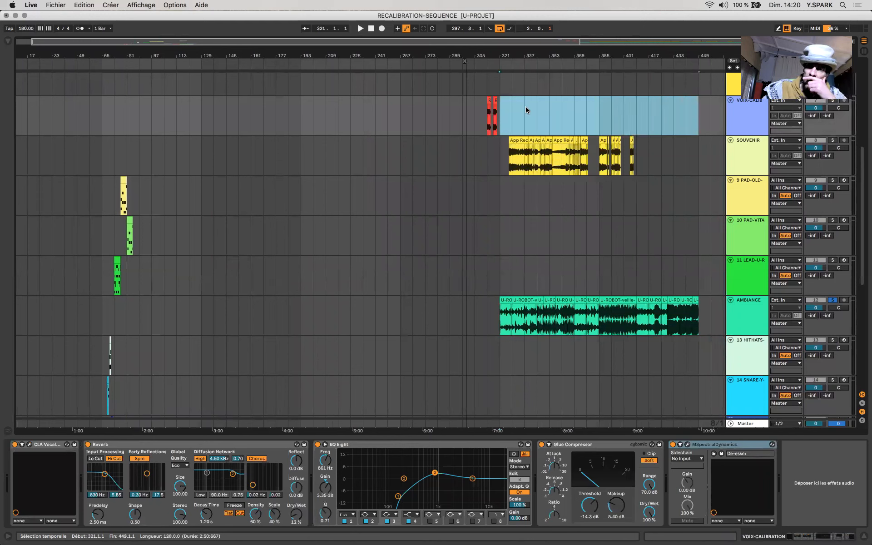
Select the first REC 2 voice clip at 313.1.1, followed by placing the insertion marker at bar 321 on VOIX-CALIBRATION.
{"action": "left_click", "coordinate": [488, 107]}
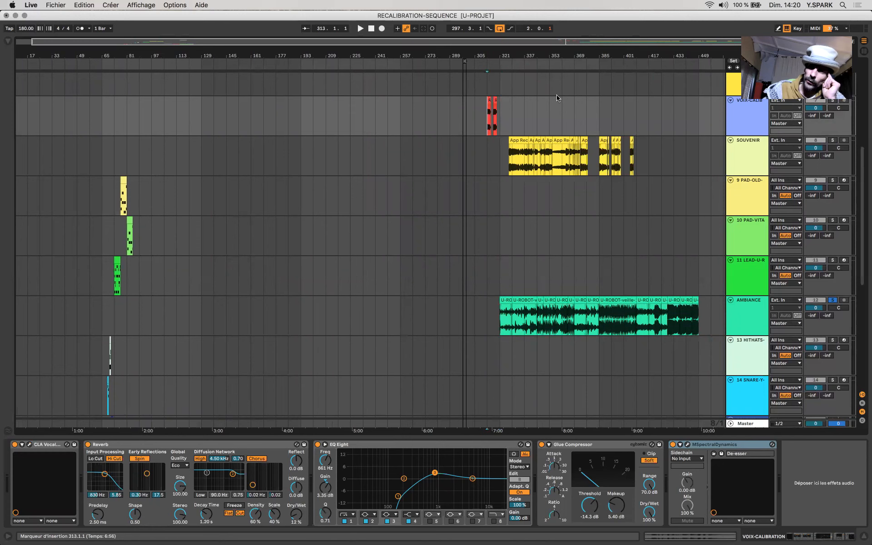
{"action": "left_click", "coordinate": [488, 102]}
{"action": "left_click", "coordinate": [488, 103]}
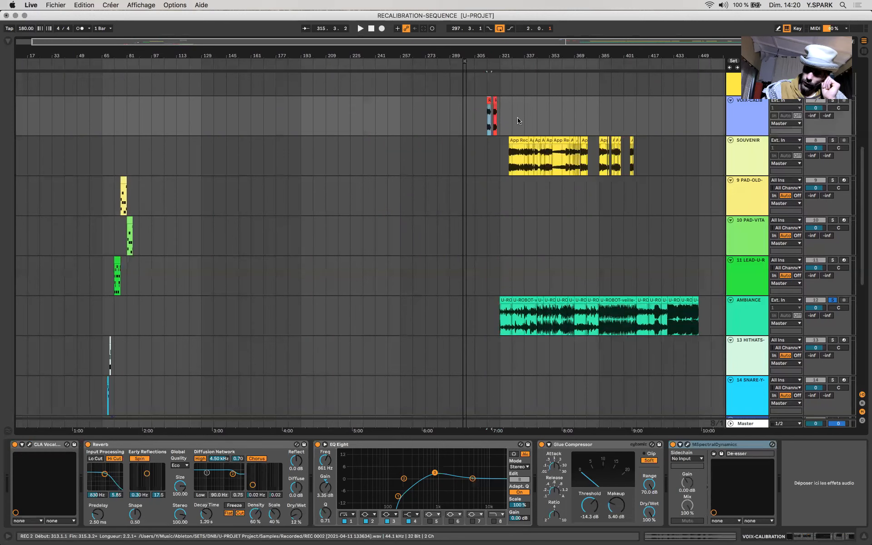
{"action": "scroll", "coordinate": [500, 121], "scroll_direction": "up", "scroll_amount": 2}
{"action": "left_click", "coordinate": [499, 121]}
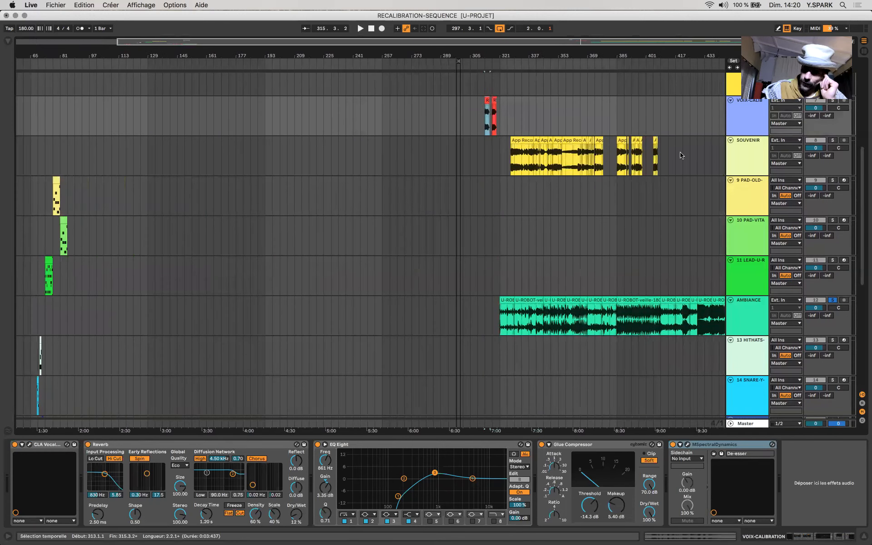
Turn off the AMBIANCE solo and play the arrangement from bar 321 with SOUVENIR bars 321 to 437 selected.
{"action": "scroll", "coordinate": [569, 229], "scroll_direction": "up", "scroll_amount": 1}
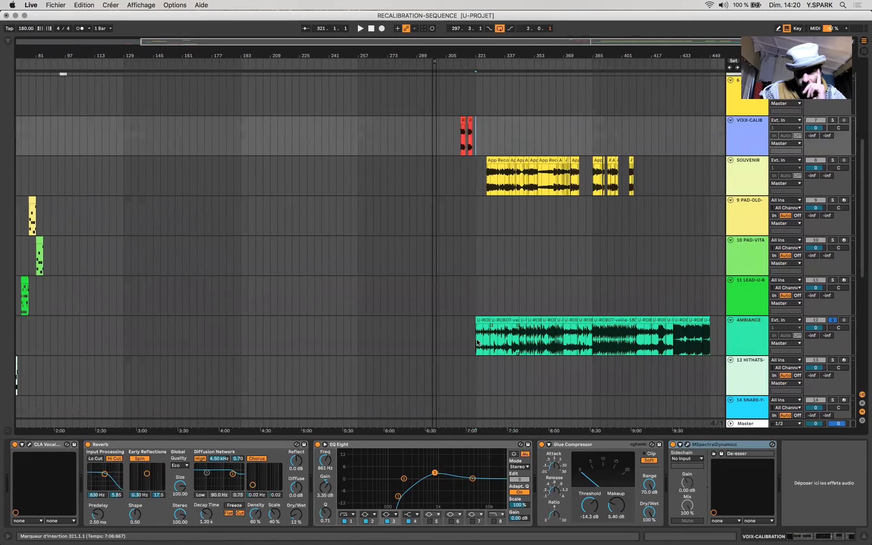
{"action": "left_click", "coordinate": [662, 329]}
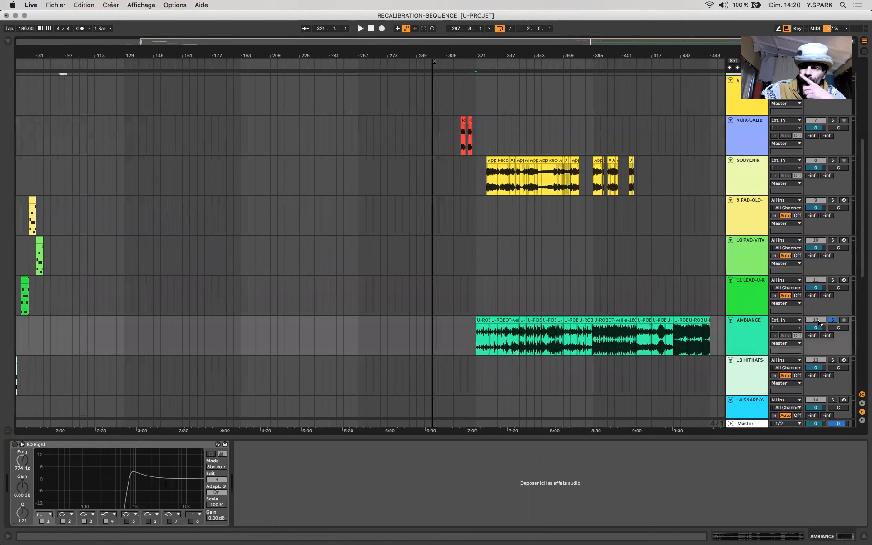
{"action": "left_click", "coordinate": [833, 320]}
{"action": "left_click_drag", "start_coordinate": [475, 184], "coordinate": [685, 184]}
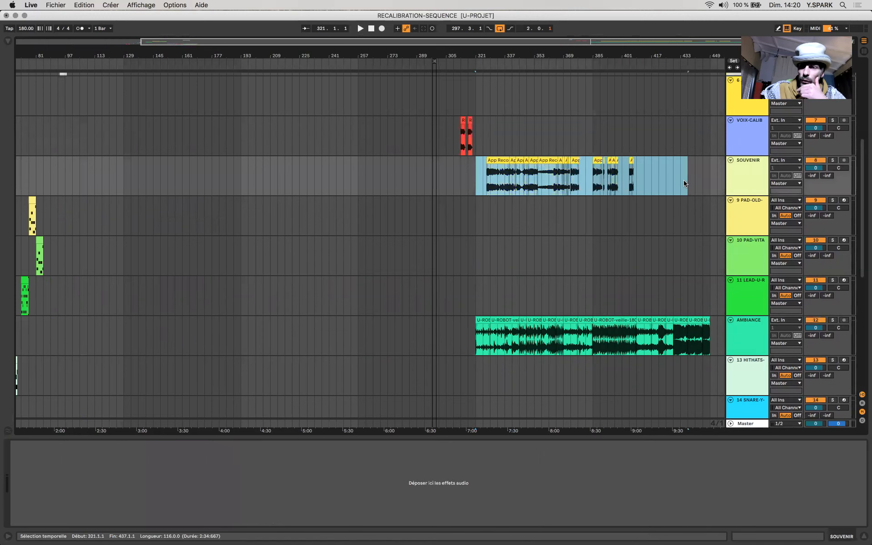
{"action": "key", "text": "space"}
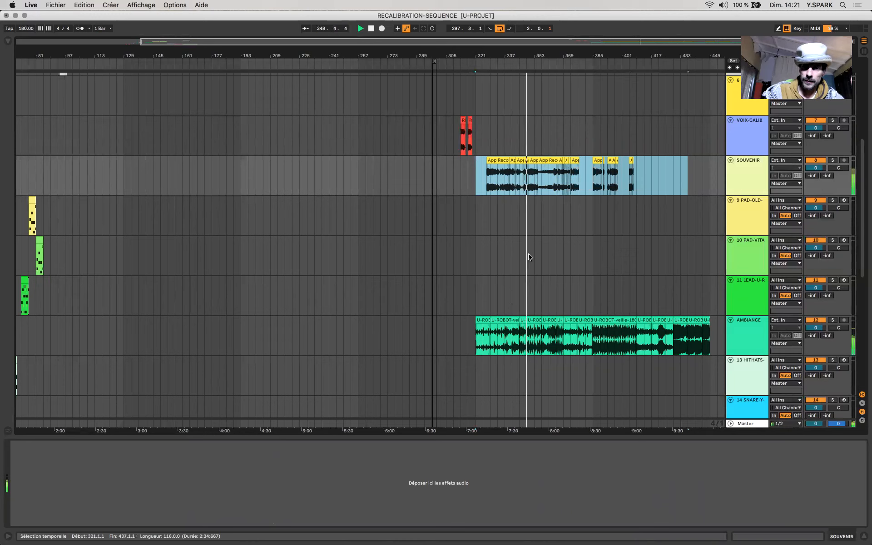
Put the insertion marker at bar 343 on the PAD-OLD track and briefly solo SOUVENIR during playback.
{"action": "scroll", "coordinate": [529, 254], "scroll_direction": "up", "scroll_amount": 5}
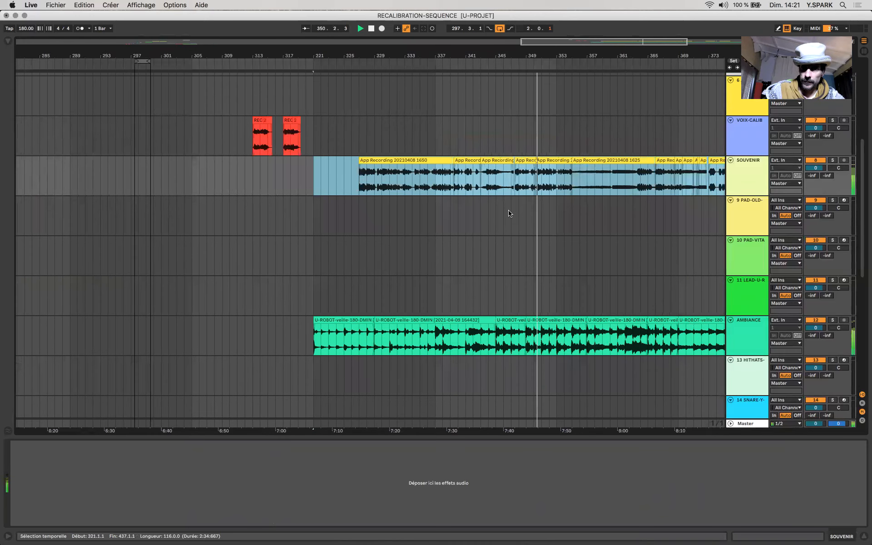
{"action": "left_click", "coordinate": [481, 227]}
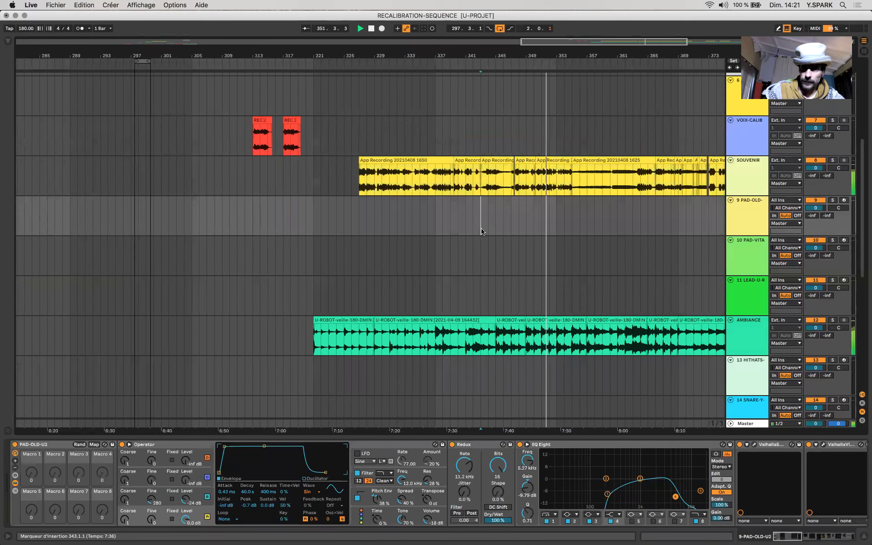
{"action": "scroll", "coordinate": [482, 231], "scroll_direction": "down", "scroll_amount": 6}
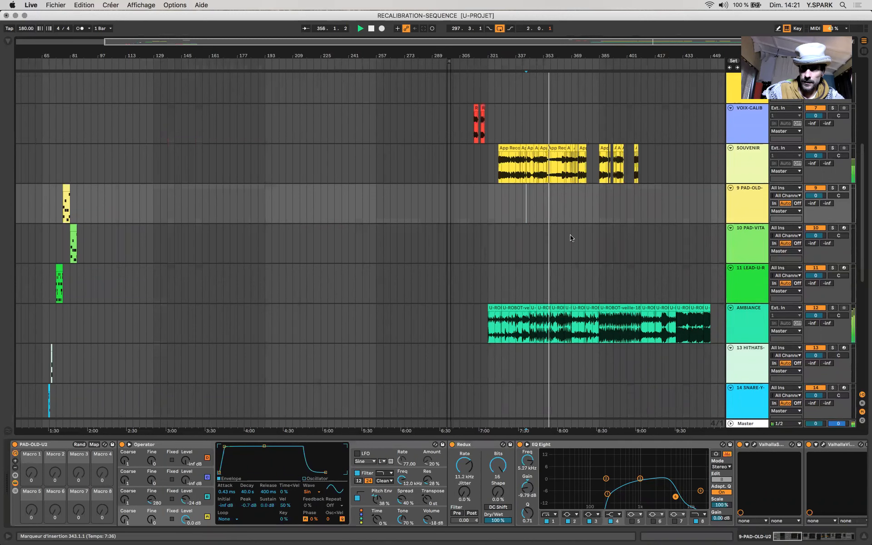
{"action": "scroll", "coordinate": [569, 238], "scroll_direction": "up", "scroll_amount": 6}
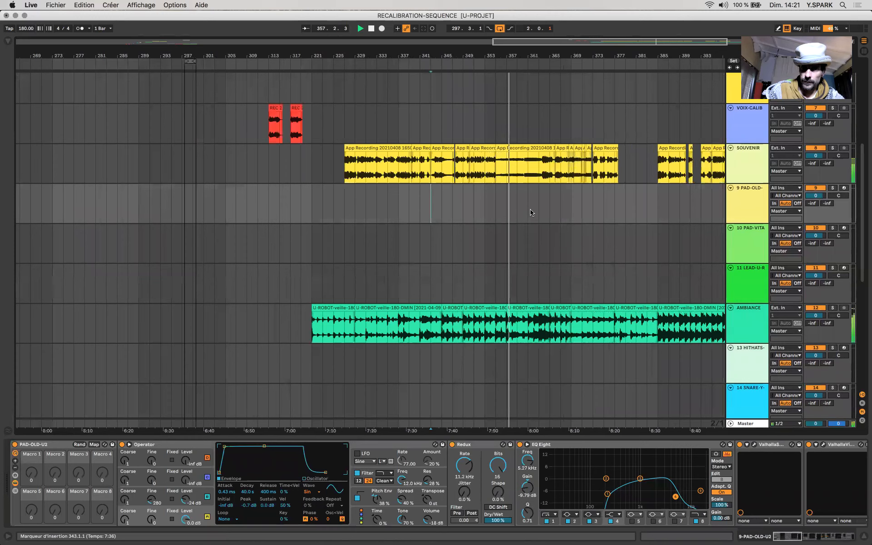
{"action": "scroll", "coordinate": [532, 212], "scroll_direction": "right", "scroll_amount": 5}
{"action": "scroll", "coordinate": [532, 212], "scroll_direction": "up", "scroll_amount": 1}
{"action": "left_click", "coordinate": [834, 166]}
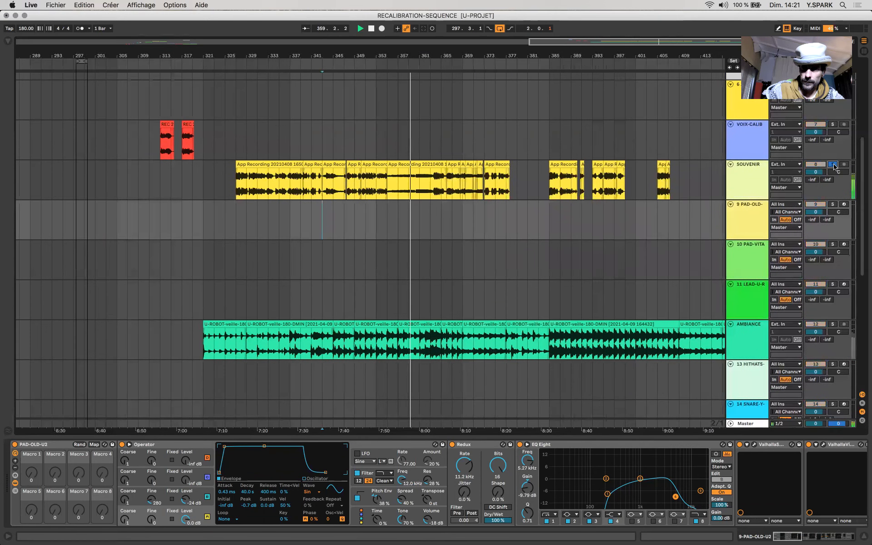
{"action": "left_click", "coordinate": [834, 166]}
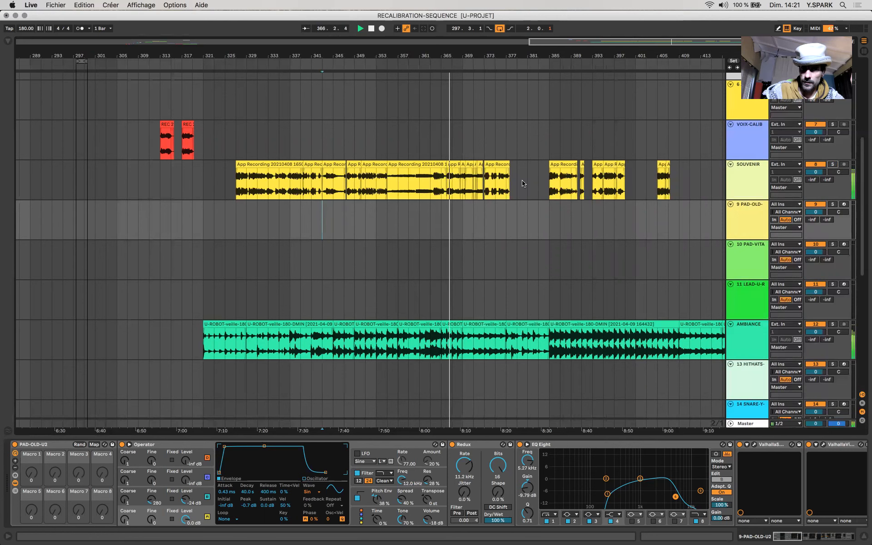
Move the SOUVENIR clip at bar 343 to bar 378, right after the group of recordings that ends there.
{"action": "left_click", "coordinate": [335, 163]}
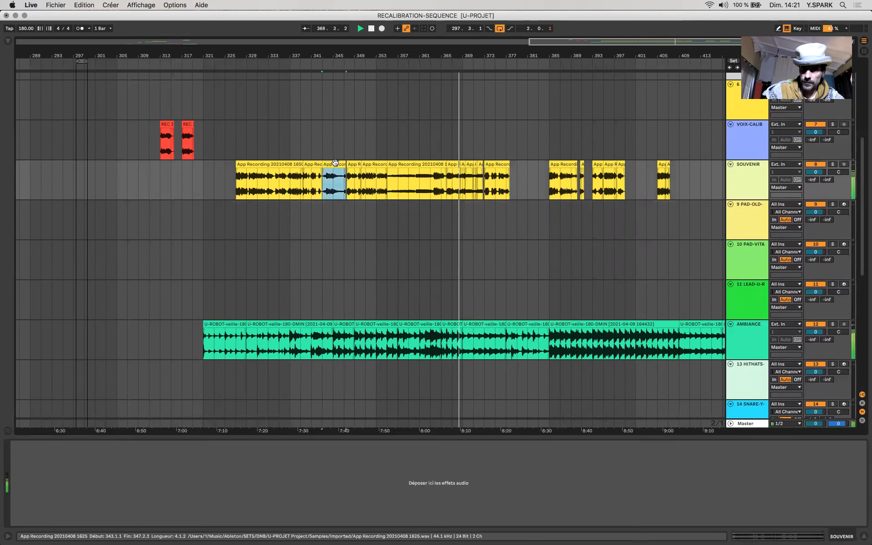
{"action": "left_click_drag", "start_coordinate": [335, 163], "coordinate": [542, 190]}
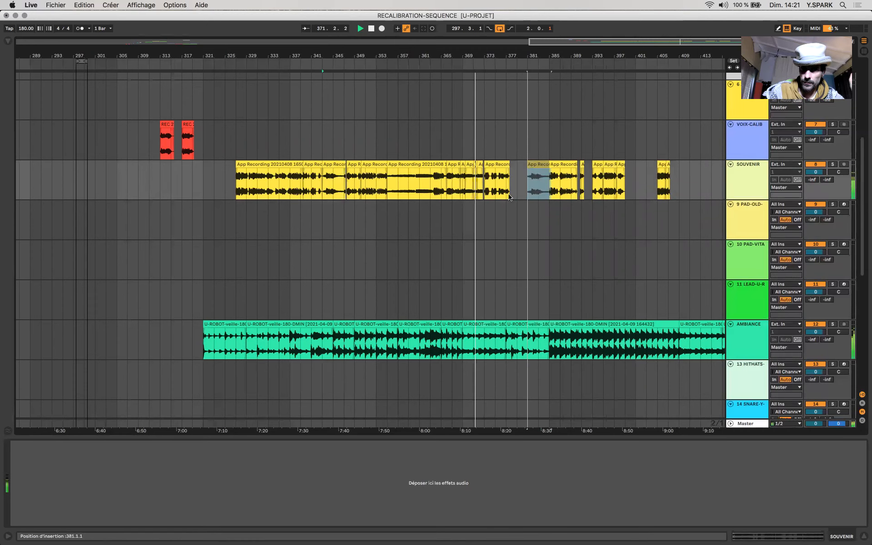
{"action": "scroll", "coordinate": [510, 197], "scroll_direction": "up", "scroll_amount": 5}
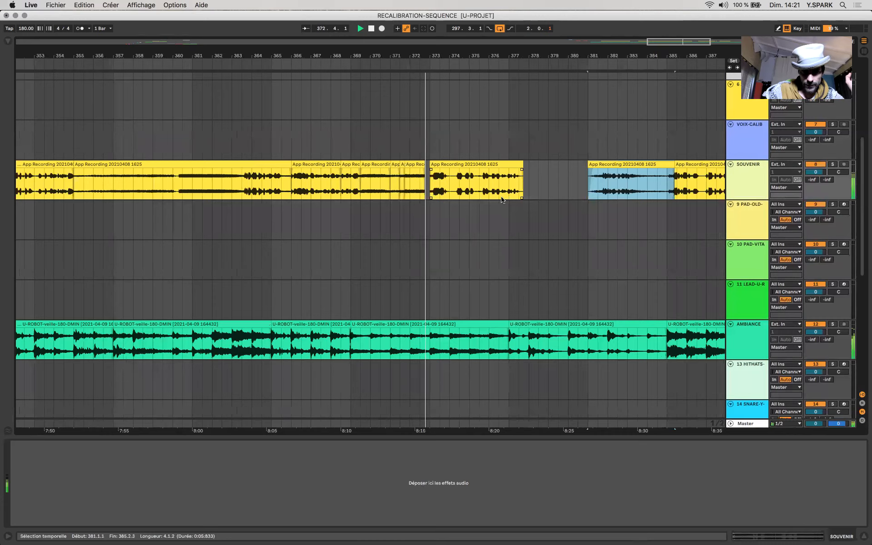
{"action": "scroll", "coordinate": [502, 198], "scroll_direction": "right", "scroll_amount": 5}
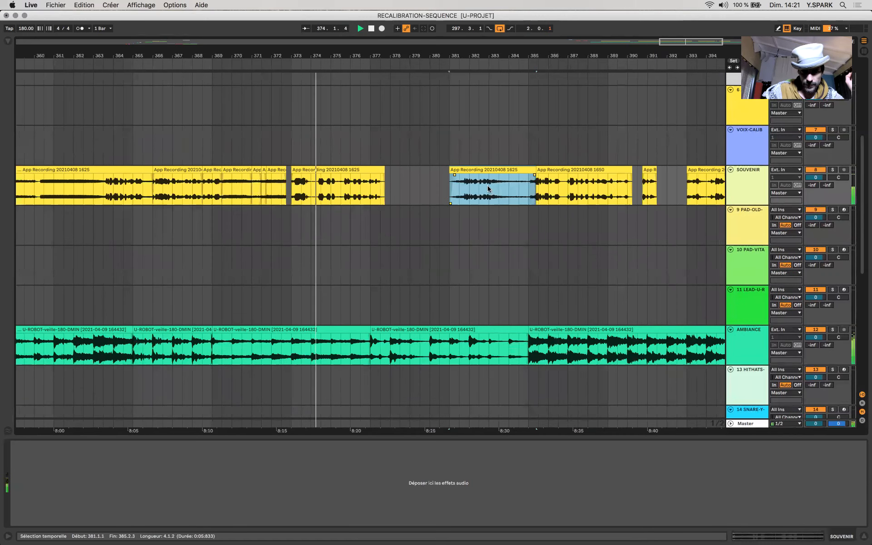
{"action": "left_click_drag", "start_coordinate": [438, 172], "coordinate": [380, 178]}
Delete the AMBIANCE audio between bars 378 and 383, under the moved SOUVENIR clip.
{"action": "left_click_drag", "start_coordinate": [390, 345], "coordinate": [488, 348]}
{"action": "key", "text": "Delete"}
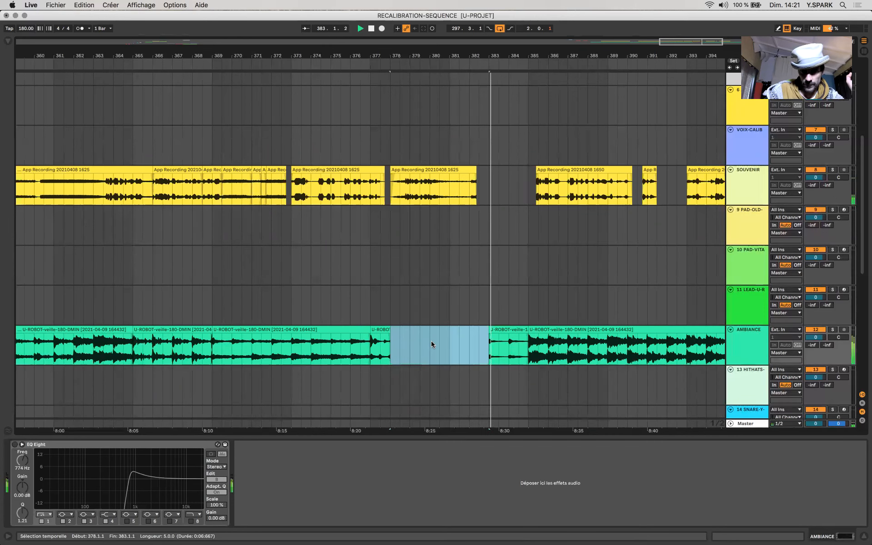
{"action": "key", "text": "x"}
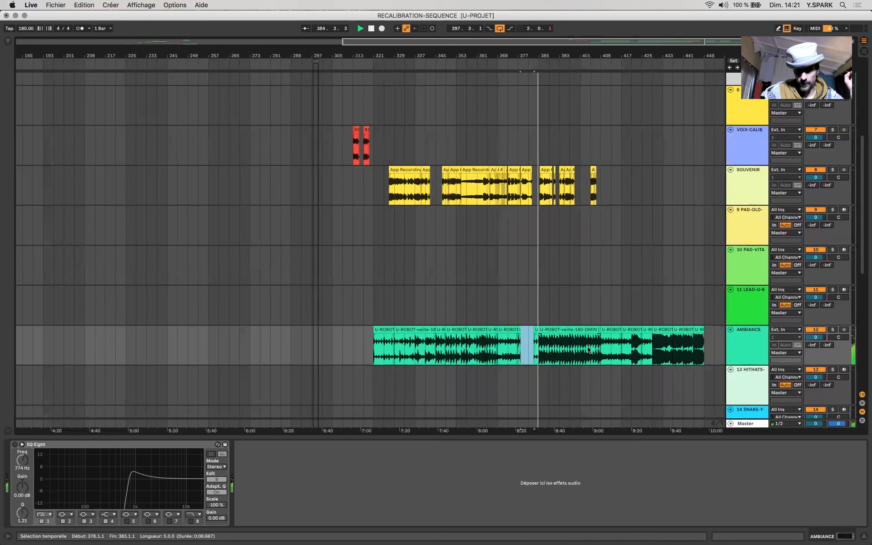
Highlight bars 321 to 385 on the LEAD-U-ROBOT track.
{"action": "left_click", "coordinate": [382, 312]}
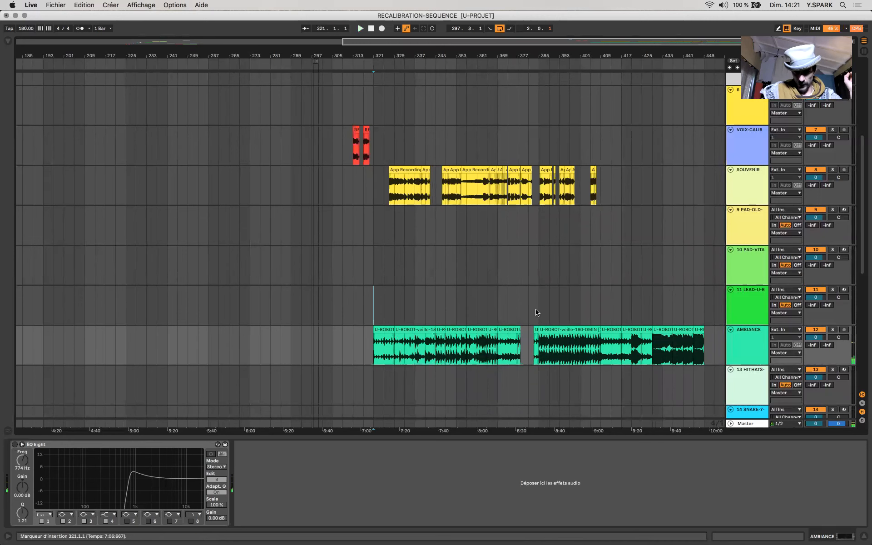
{"action": "left_click", "coordinate": [538, 313], "text": "shift"}
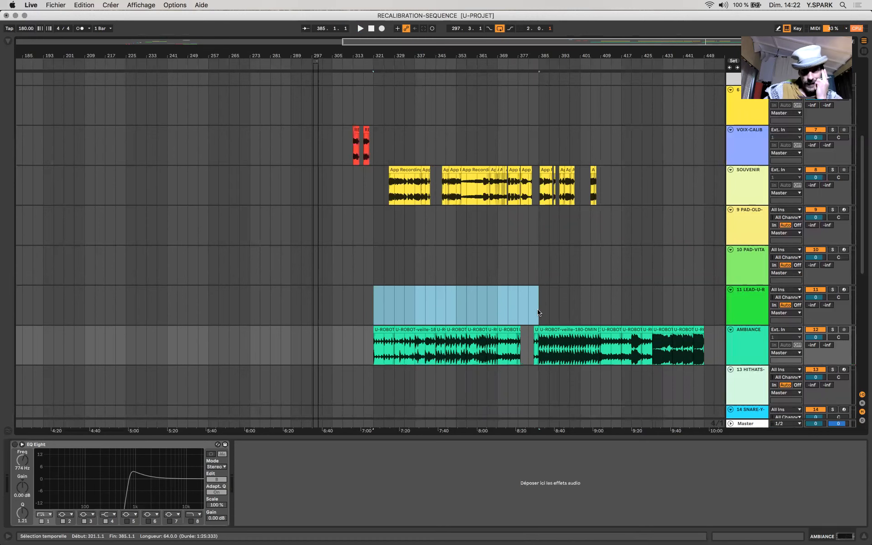
{"action": "key", "text": "z"}
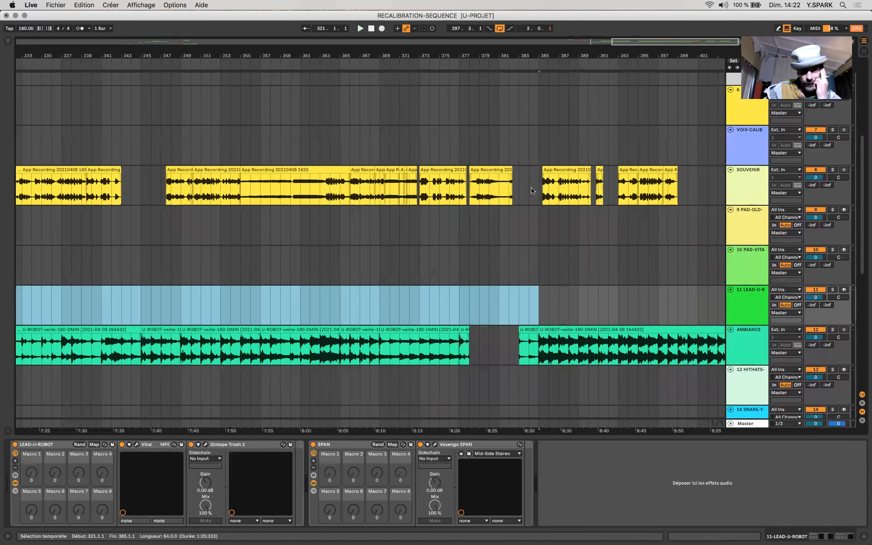
Play the SOUVENIR clip at bar 378 and shift it to bar 379 with a short fade-in.
{"action": "left_click", "coordinate": [483, 169]}
{"action": "left_click", "coordinate": [483, 169]}
{"action": "key", "text": "space"}
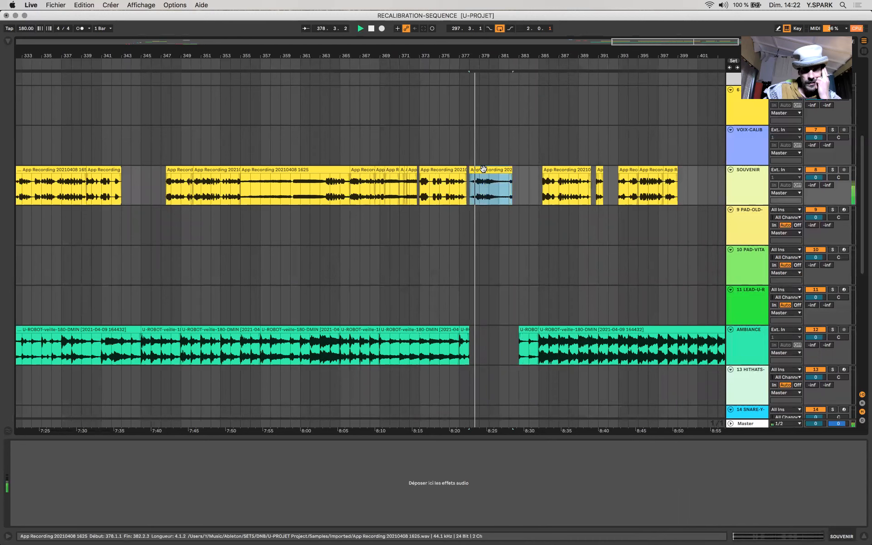
{"action": "key", "text": "z"}
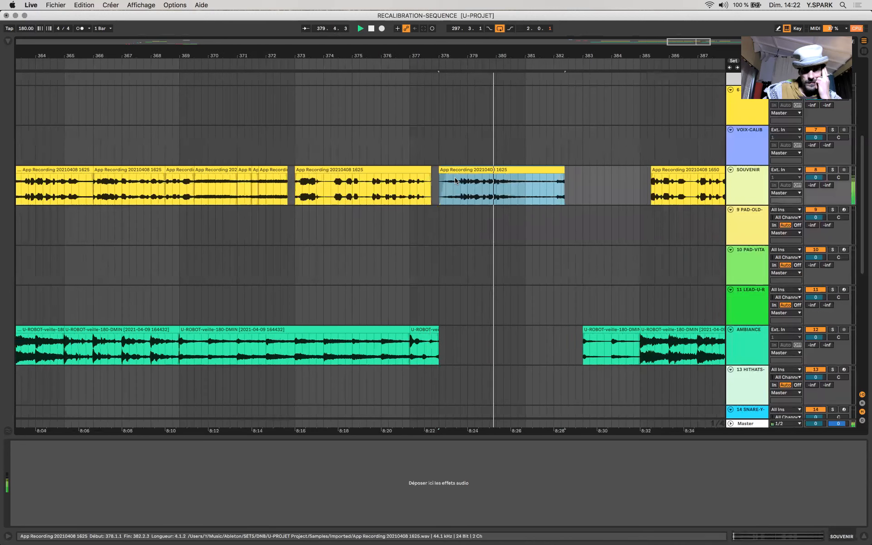
{"action": "left_click_drag", "start_coordinate": [446, 171], "coordinate": [476, 173]}
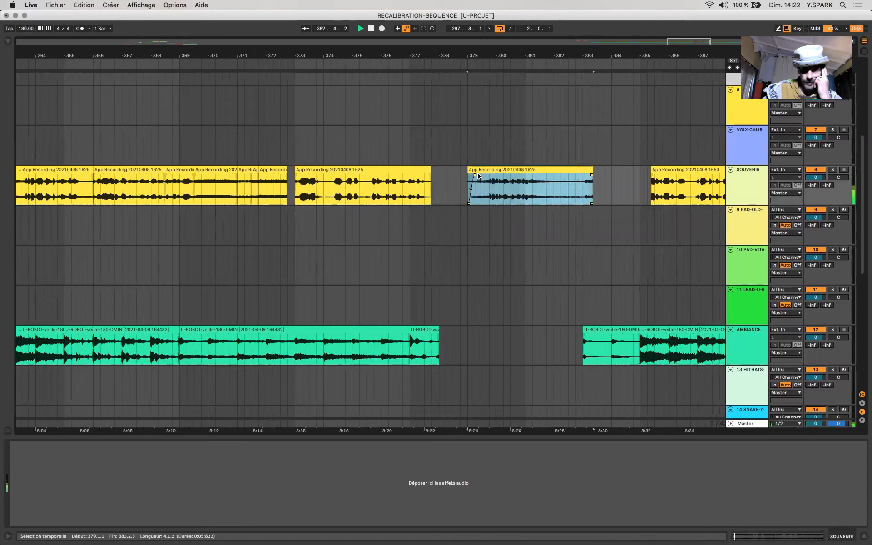
Delete the leftover AMBIANCE fragment between bars 383 and 385 and stop playback.
{"action": "left_click", "coordinate": [585, 330]}
{"action": "left_click", "coordinate": [585, 329]}
{"action": "key", "text": "Delete"}
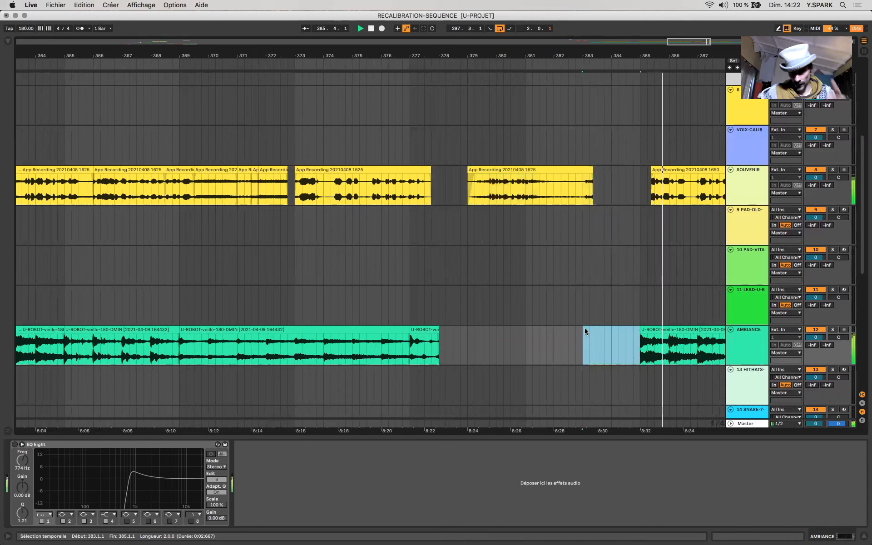
{"action": "key", "text": "space"}
Highlight bars 333 to 357 on the AMBIANCE track.
{"action": "scroll", "coordinate": [576, 338], "scroll_direction": "right", "scroll_amount": 5}
{"action": "left_click_drag", "start_coordinate": [479, 357], "coordinate": [486, 355]}
{"action": "left_click_drag", "start_coordinate": [766, 334], "coordinate": [767, 334]}
{"action": "scroll", "coordinate": [558, 346], "scroll_direction": "down", "scroll_amount": 6}
{"action": "left_click_drag", "start_coordinate": [582, 348], "coordinate": [621, 351]}
{"action": "left_click_drag", "start_coordinate": [342, 345], "coordinate": [437, 346]}
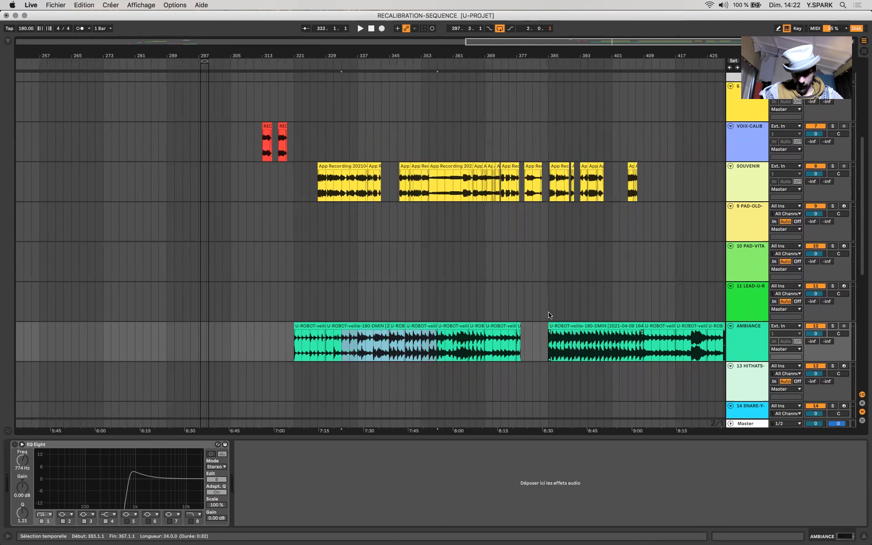
Put the insertion marker at bar 62 on the KICK-VITAL track, at its short clip.
{"action": "scroll", "coordinate": [548, 314], "scroll_direction": "down", "scroll_amount": 5}
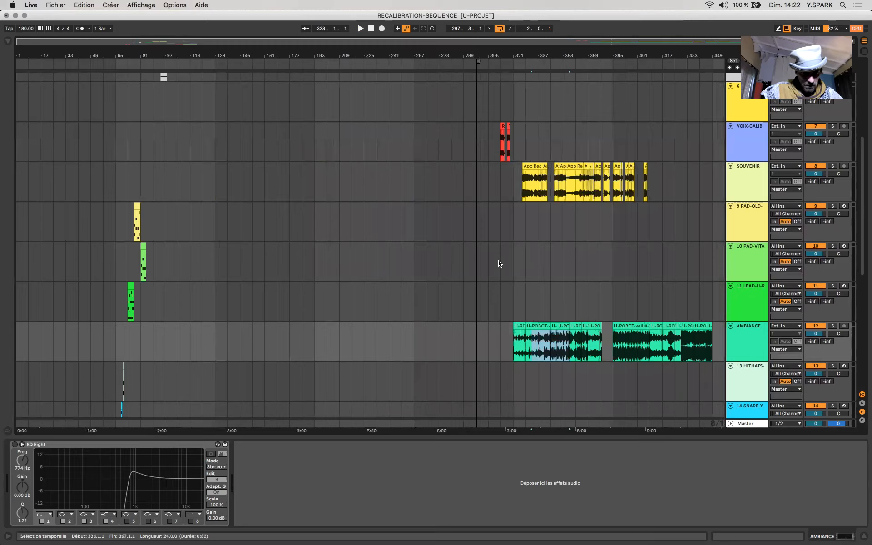
{"action": "scroll", "coordinate": [498, 264], "scroll_direction": "down", "scroll_amount": 6}
{"action": "left_click", "coordinate": [110, 388]}
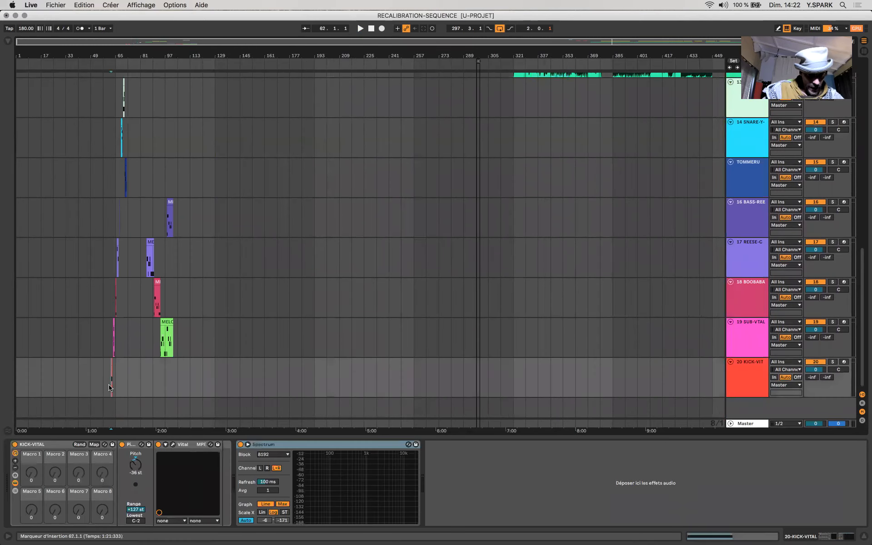
{"action": "scroll", "coordinate": [250, 323], "scroll_direction": "up", "scroll_amount": 5}
{"action": "scroll", "coordinate": [251, 324], "scroll_direction": "up", "scroll_amount": 8}
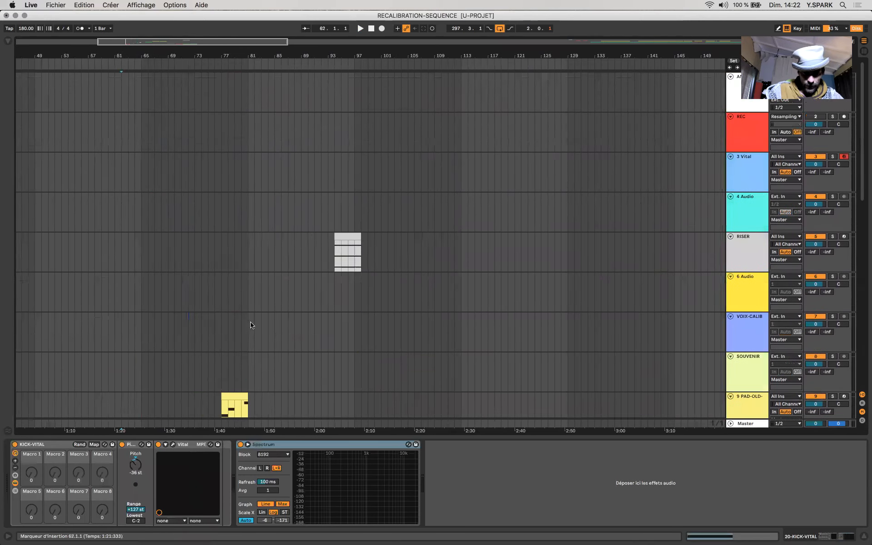
Highlight bars 309 to 325 across the 3 Vital and 4 Audio tracks.
{"action": "scroll", "coordinate": [251, 325], "scroll_direction": "down", "scroll_amount": 5}
{"action": "scroll", "coordinate": [448, 304], "scroll_direction": "down", "scroll_amount": 1}
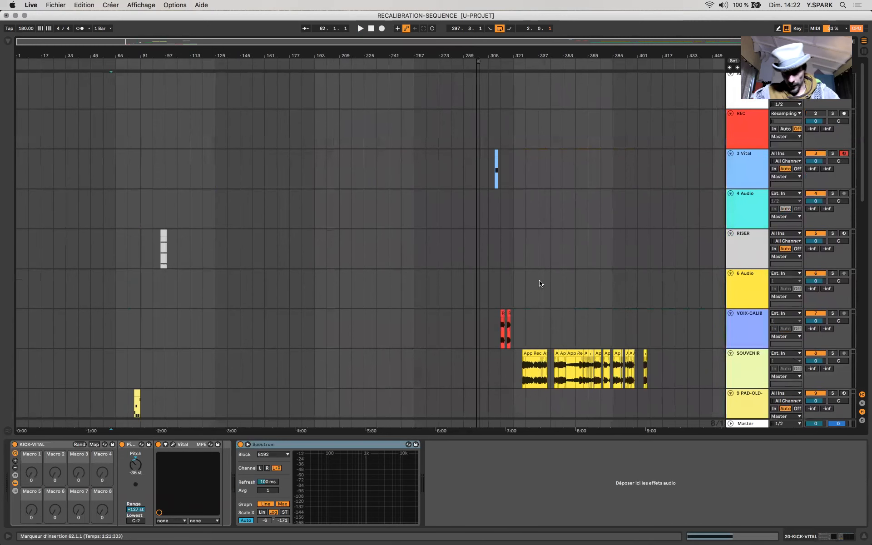
{"action": "scroll", "coordinate": [531, 284], "scroll_direction": "up", "scroll_amount": 3}
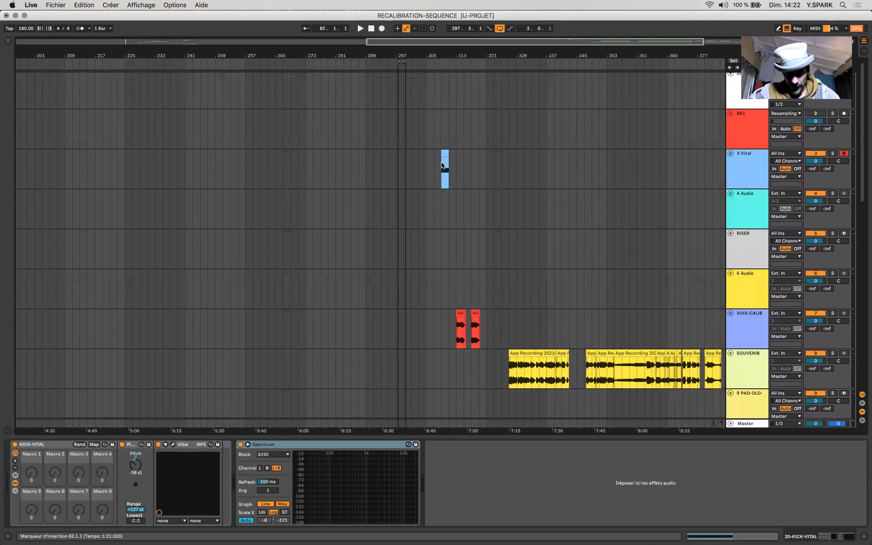
{"action": "left_click_drag", "start_coordinate": [443, 166], "coordinate": [500, 218]}
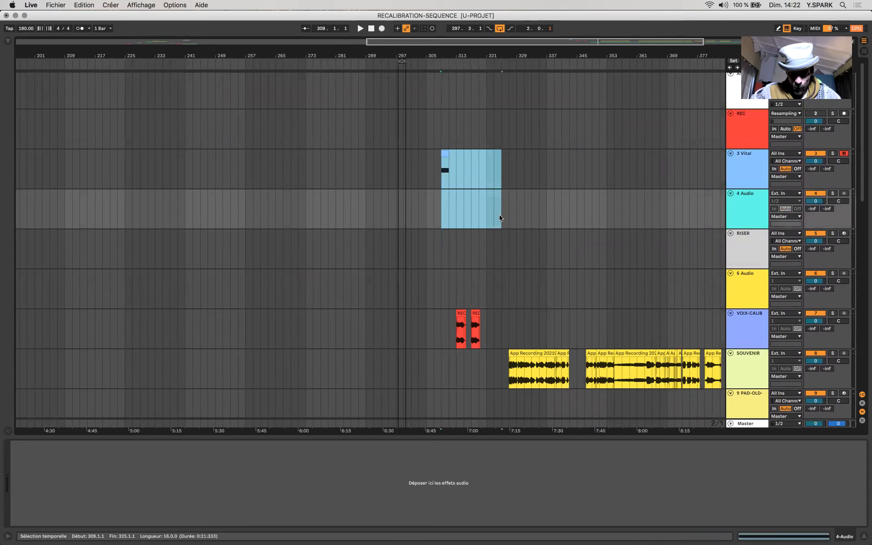
Examine how the clips are laid out across all tracks of the arrangement, including VOIX-CALIBRATION, SOUVENIR and AMBIANCE.
{"action": "scroll", "coordinate": [500, 218], "scroll_direction": "down", "scroll_amount": 10}
{"action": "scroll", "coordinate": [500, 218], "scroll_direction": "right", "scroll_amount": 3}
{"action": "scroll", "coordinate": [501, 219], "scroll_direction": "up", "scroll_amount": 5}
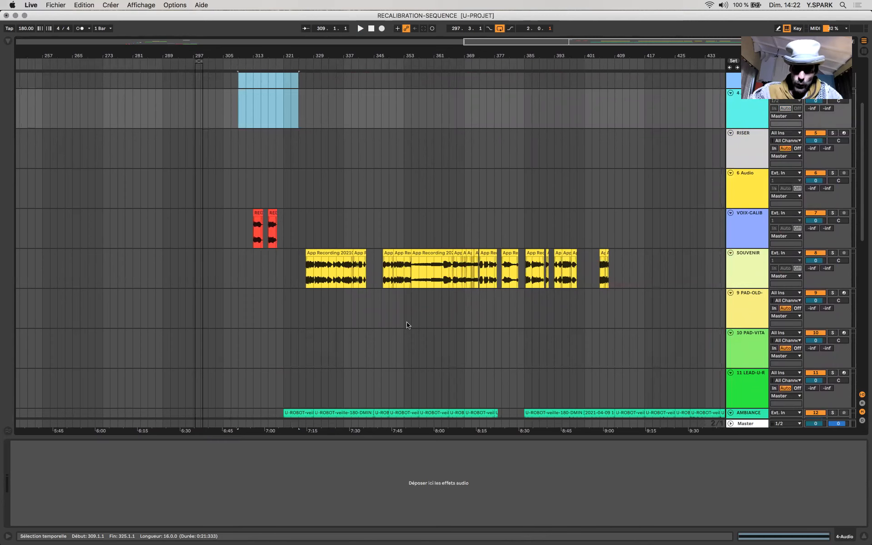
{"action": "scroll", "coordinate": [453, 319], "scroll_direction": "down", "scroll_amount": 5}
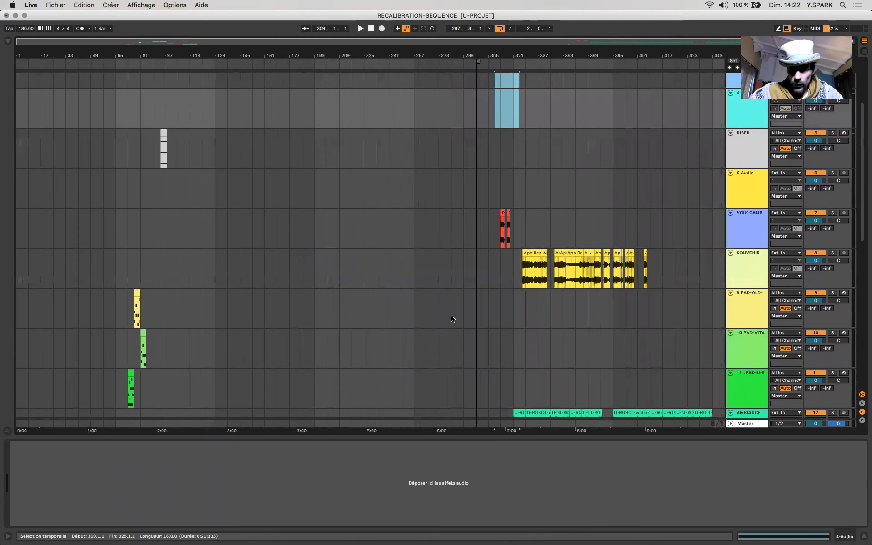
{"action": "scroll", "coordinate": [593, 263], "scroll_direction": "down", "scroll_amount": 2}
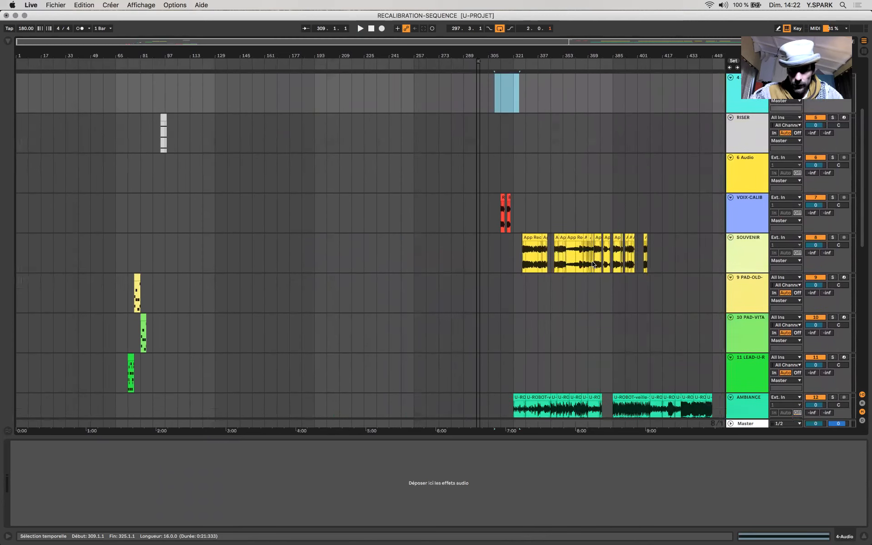
{"action": "scroll", "coordinate": [593, 263], "scroll_direction": "down", "scroll_amount": 8}
{"action": "scroll", "coordinate": [593, 264], "scroll_direction": "up", "scroll_amount": 4}
{"action": "scroll", "coordinate": [593, 264], "scroll_direction": "right", "scroll_amount": 2}
{"action": "scroll", "coordinate": [593, 264], "scroll_direction": "up", "scroll_amount": 10}
{"action": "scroll", "coordinate": [476, 302], "scroll_direction": "up", "scroll_amount": 1}
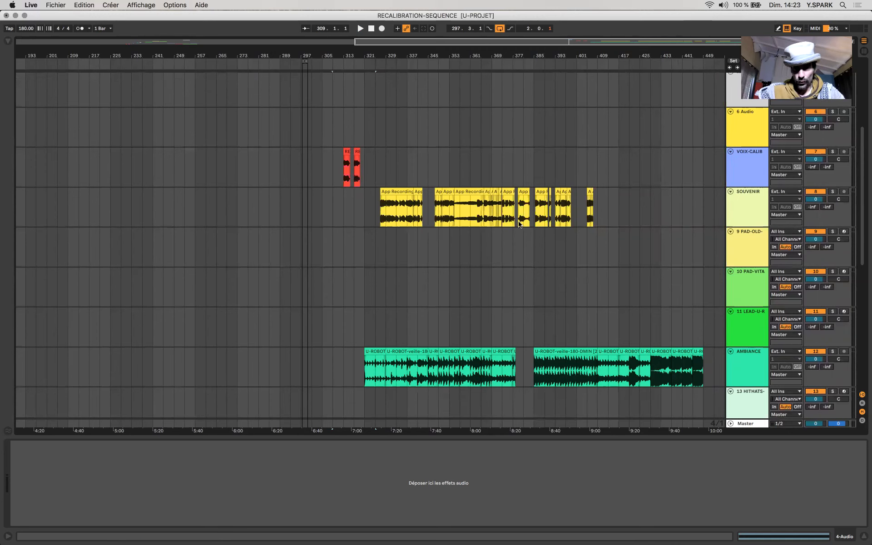
{"action": "key", "text": "minus"}
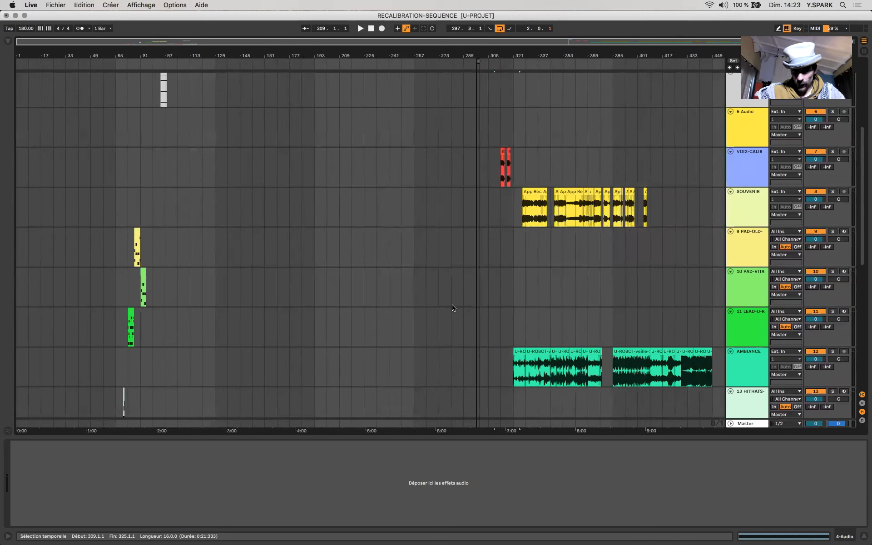
Put the insertion marker at bar 329 on LEAD-U-ROBOT, followed by highlighting bars 377 to 389 on PAD-VITAL.
{"action": "left_click", "coordinate": [525, 310]}
{"action": "key", "text": "plus"}
{"action": "key", "text": "plus"}
{"action": "scroll", "coordinate": [524, 310], "scroll_direction": "right", "scroll_amount": 8}
{"action": "scroll", "coordinate": [524, 310], "scroll_direction": "down", "scroll_amount": 1}
{"action": "key", "text": "minus"}
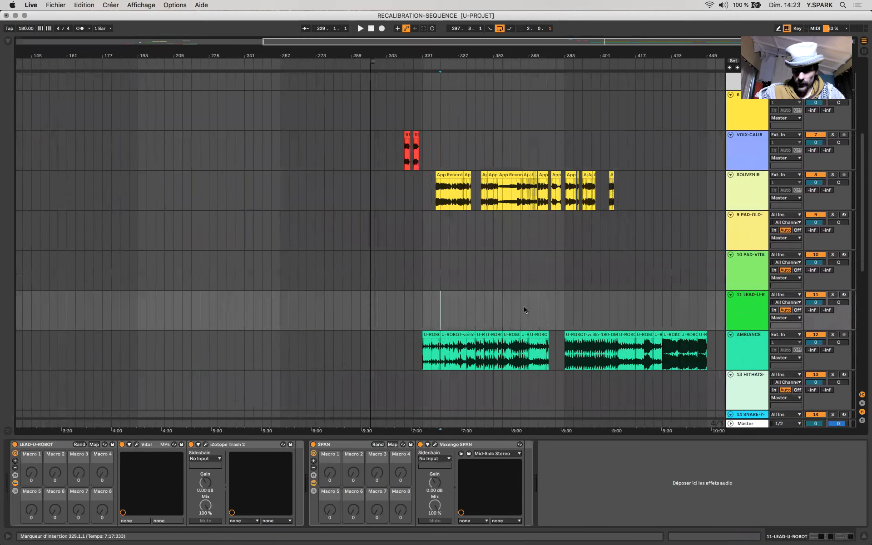
{"action": "left_click", "coordinate": [564, 287]}
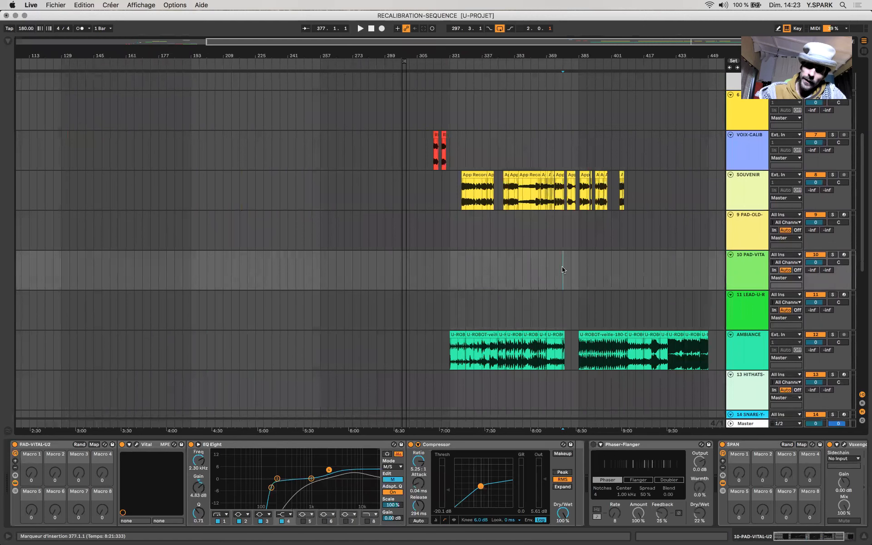
{"action": "left_click", "coordinate": [587, 268], "text": "shift"}
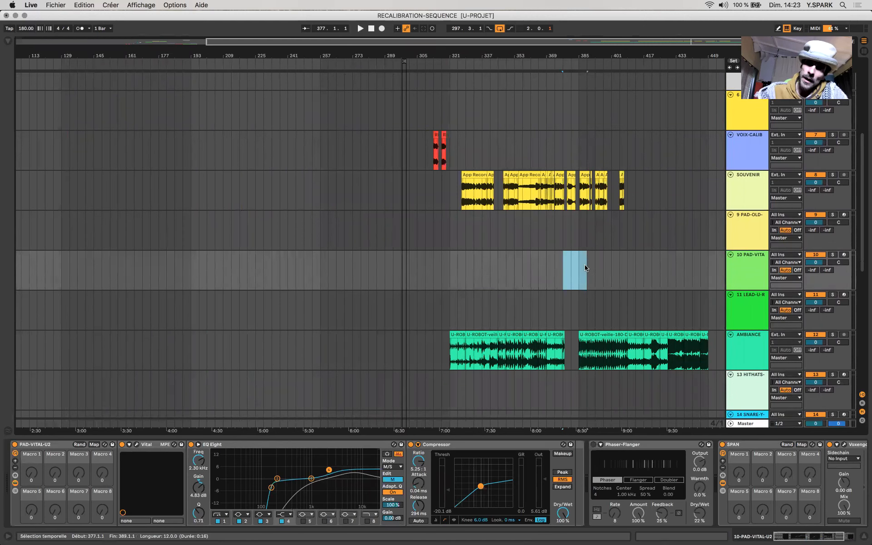